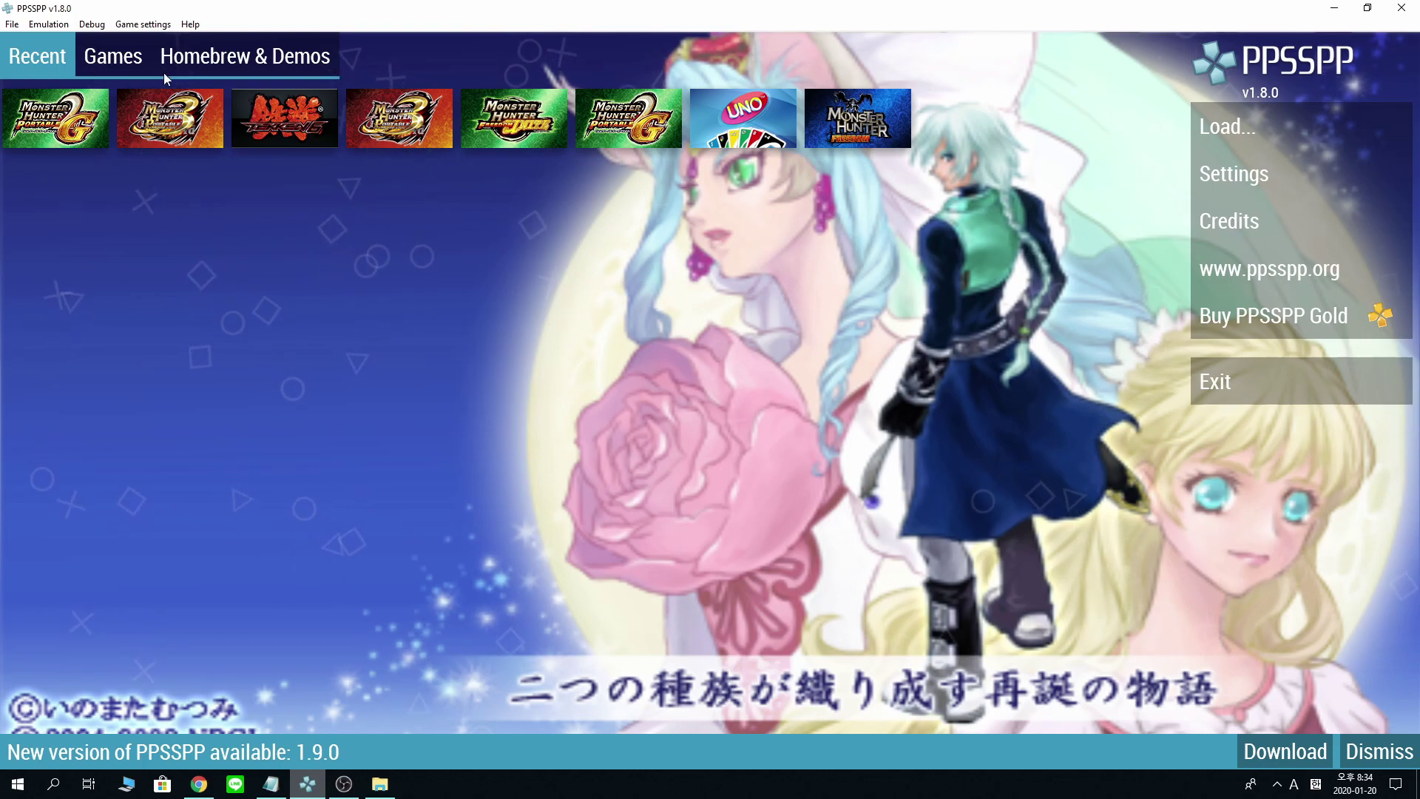
- Check the PRO ad hoc server IP in Networking settings, leave it unchanged, and return to the main menu
{"action": "left_click", "coordinate": [118, 62]}
{"action": "left_click", "coordinate": [37, 56]}
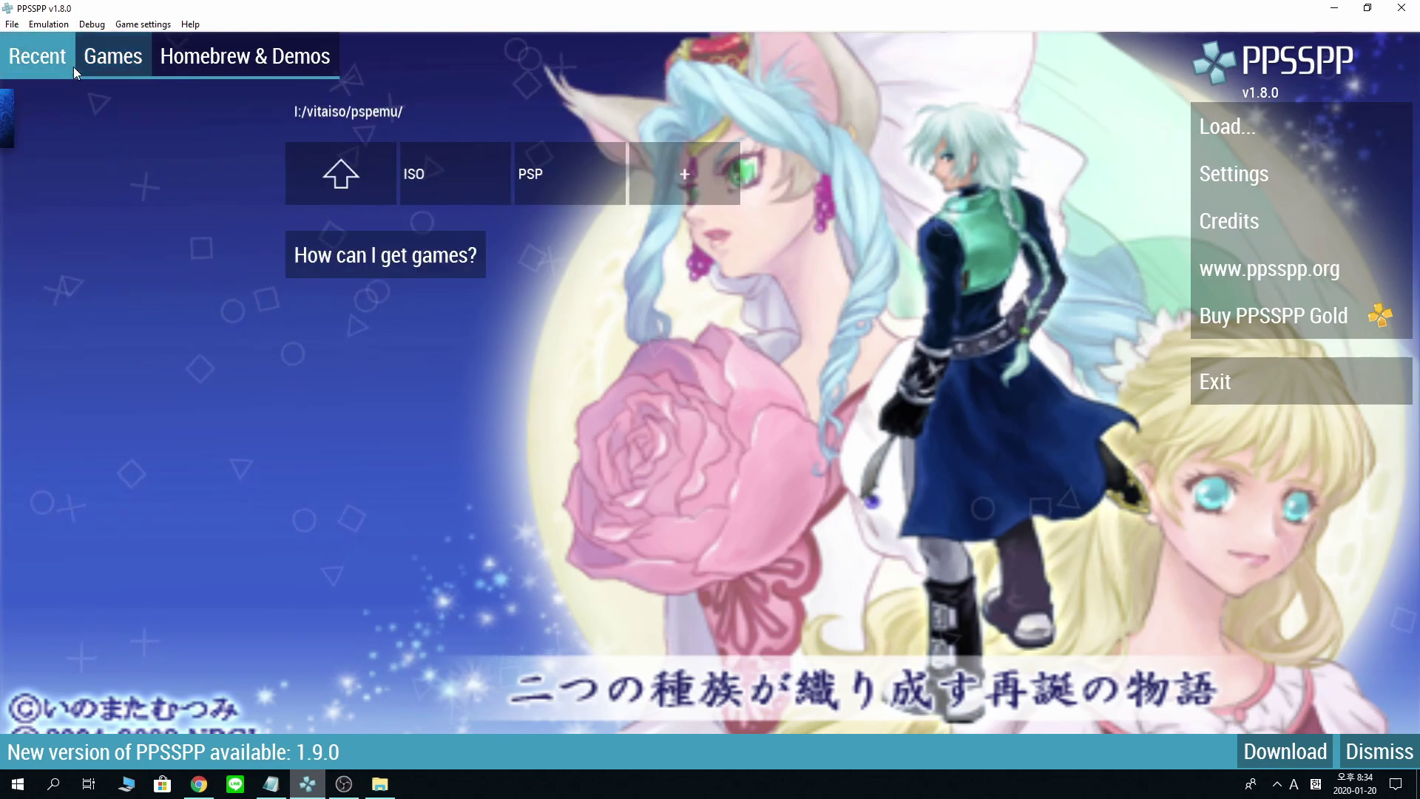
{"action": "left_click", "coordinate": [1231, 178]}
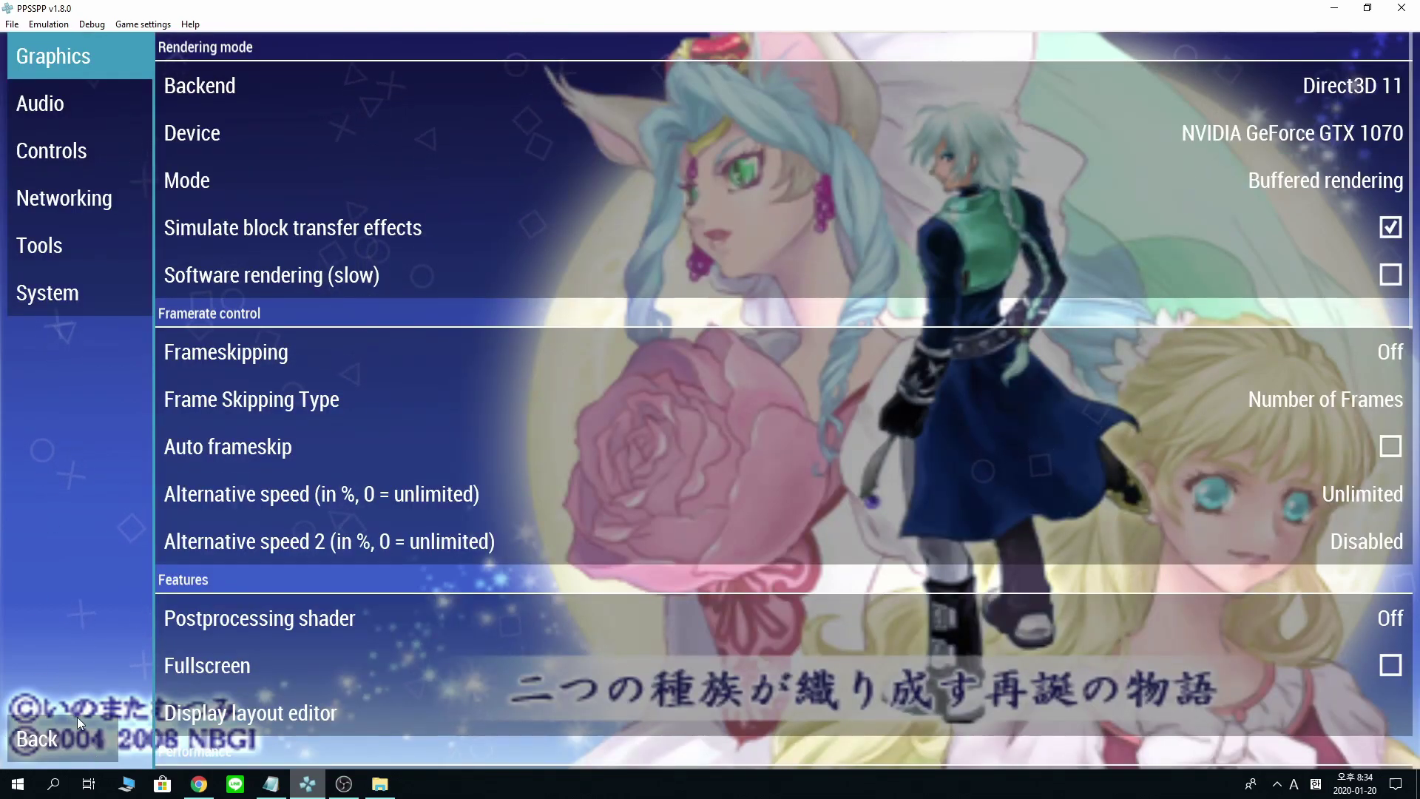
{"action": "left_click", "coordinate": [80, 208]}
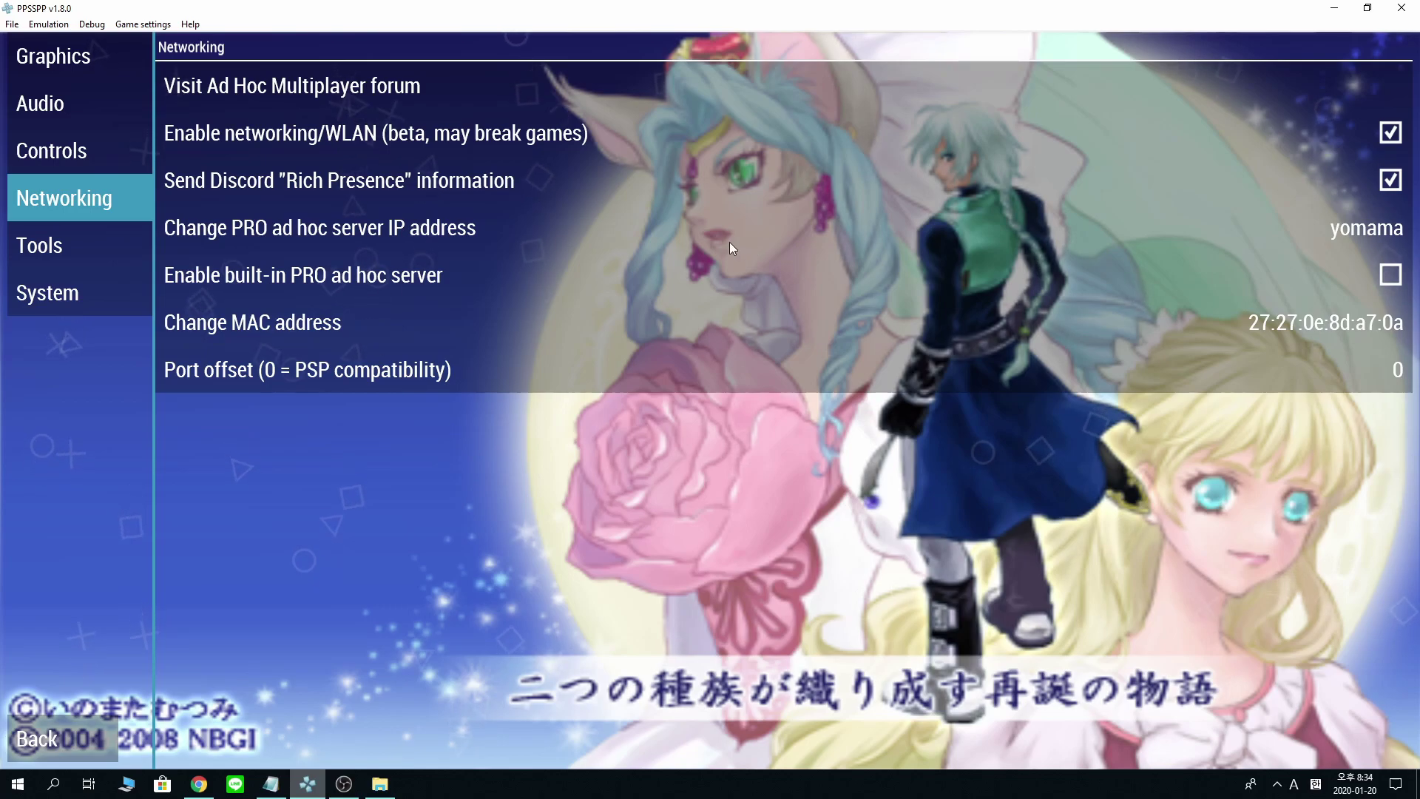
{"action": "left_click", "coordinate": [725, 215]}
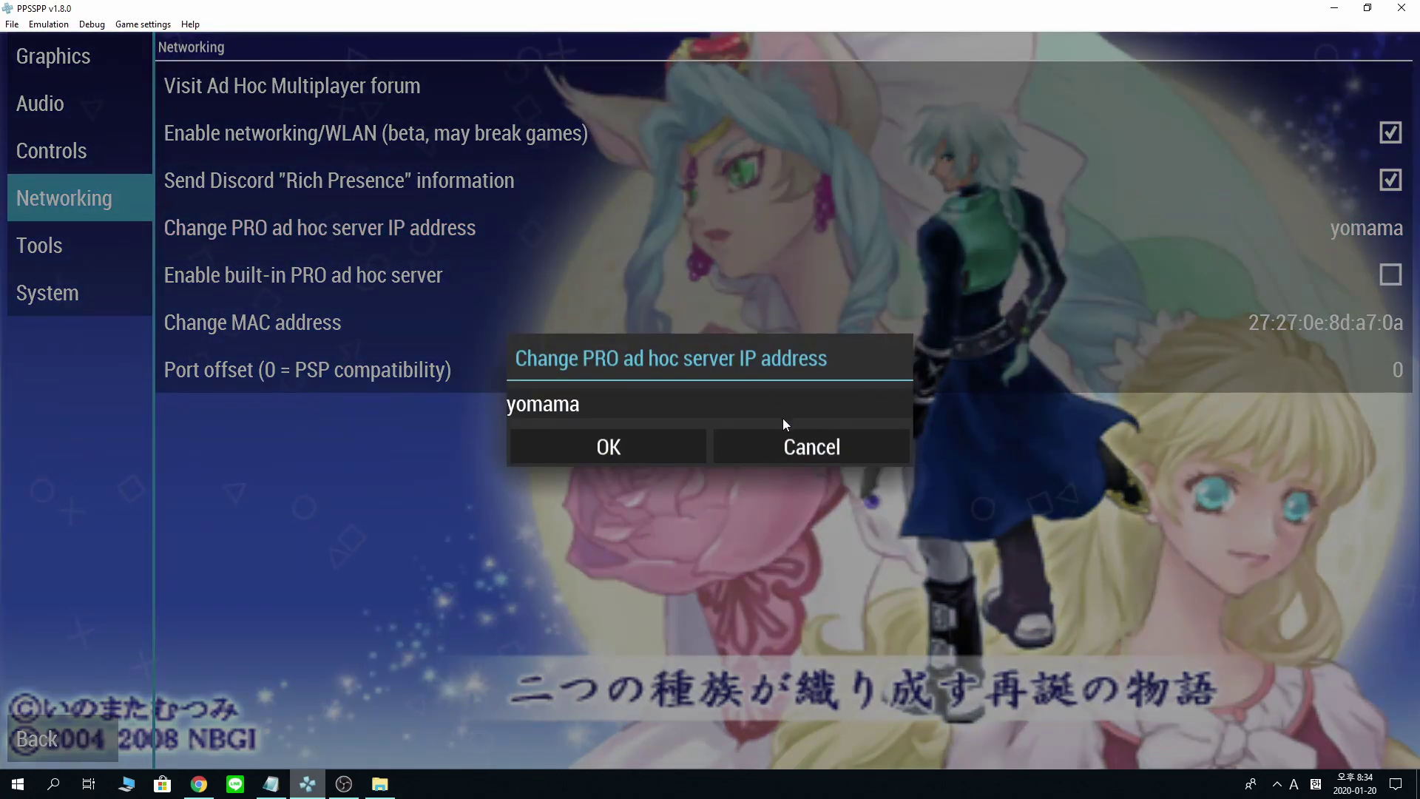
{"action": "left_click", "coordinate": [770, 444]}
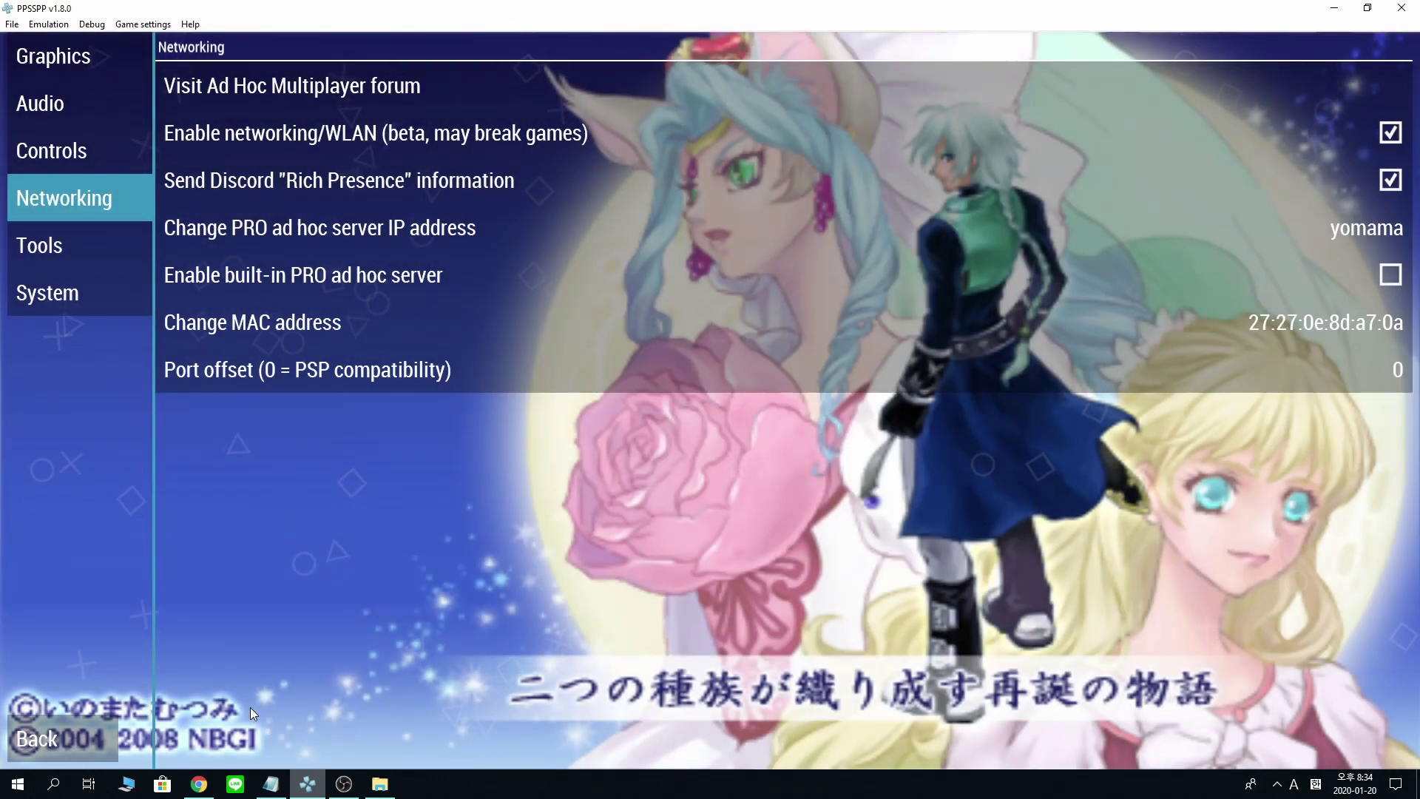
{"action": "left_click", "coordinate": [91, 739]}
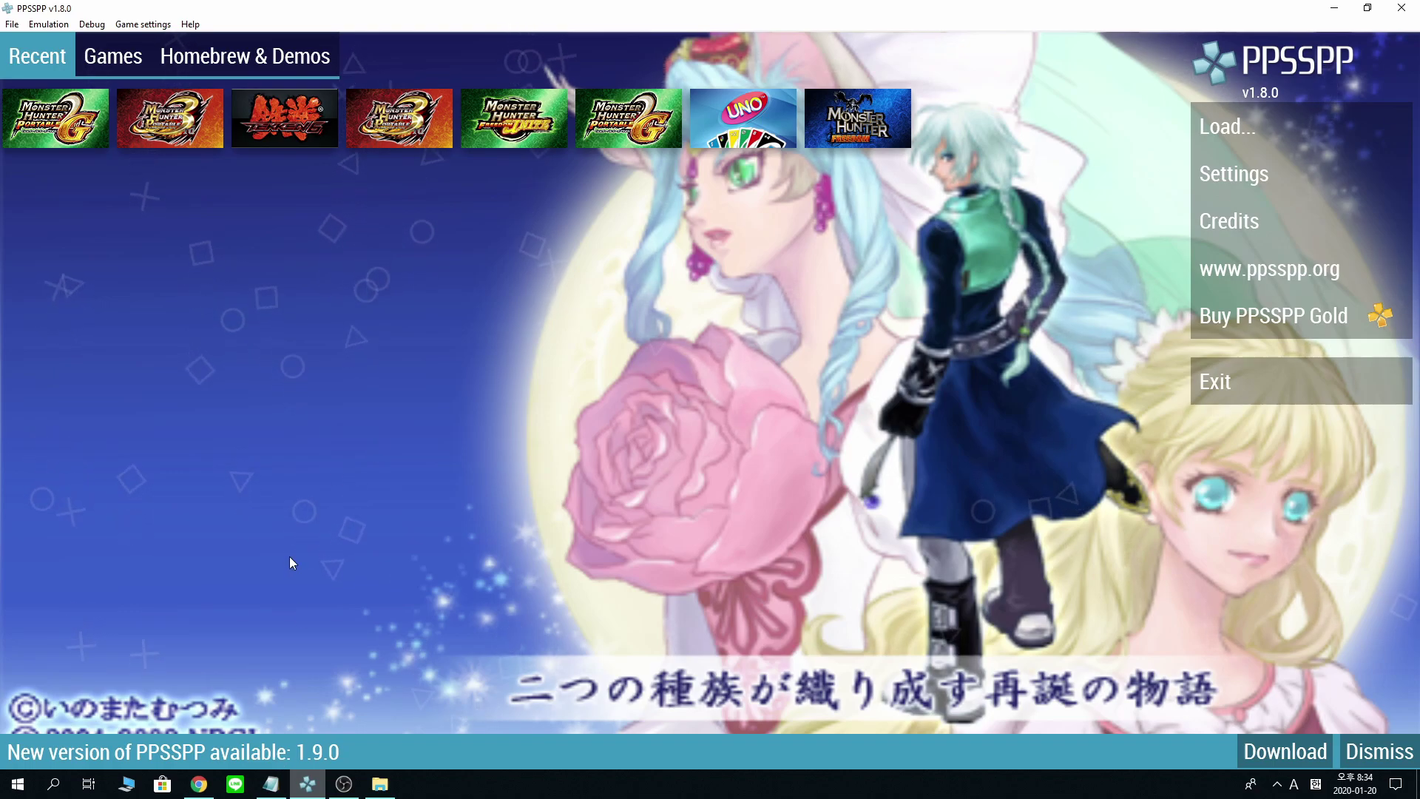
- Bring up the SushiCat status page and highlight its online-users heading and games list
{"action": "left_click", "coordinate": [212, 789]}
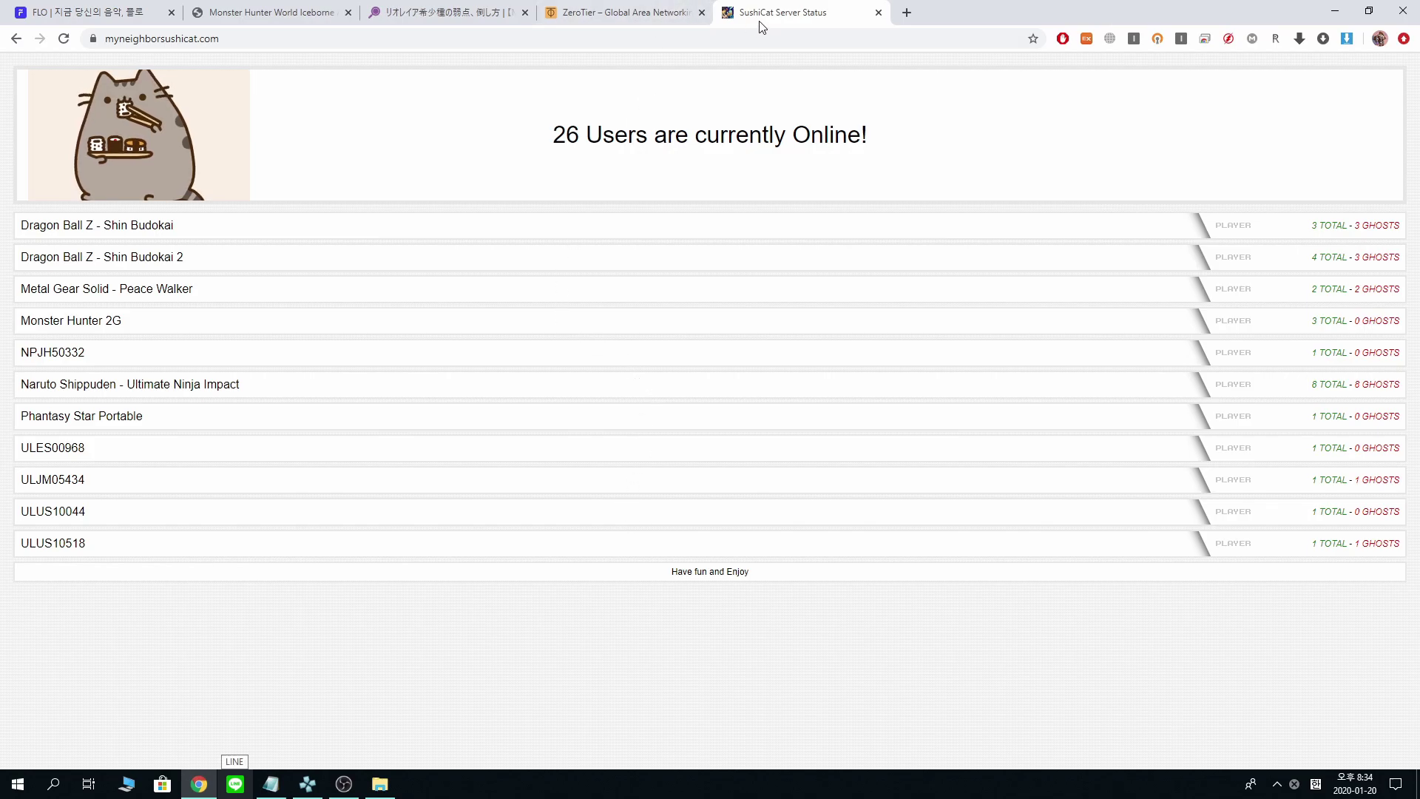
{"action": "left_click_drag", "start_coordinate": [553, 133], "coordinate": [789, 136]}
{"action": "left_click_drag", "start_coordinate": [951, 131], "coordinate": [560, 155]}
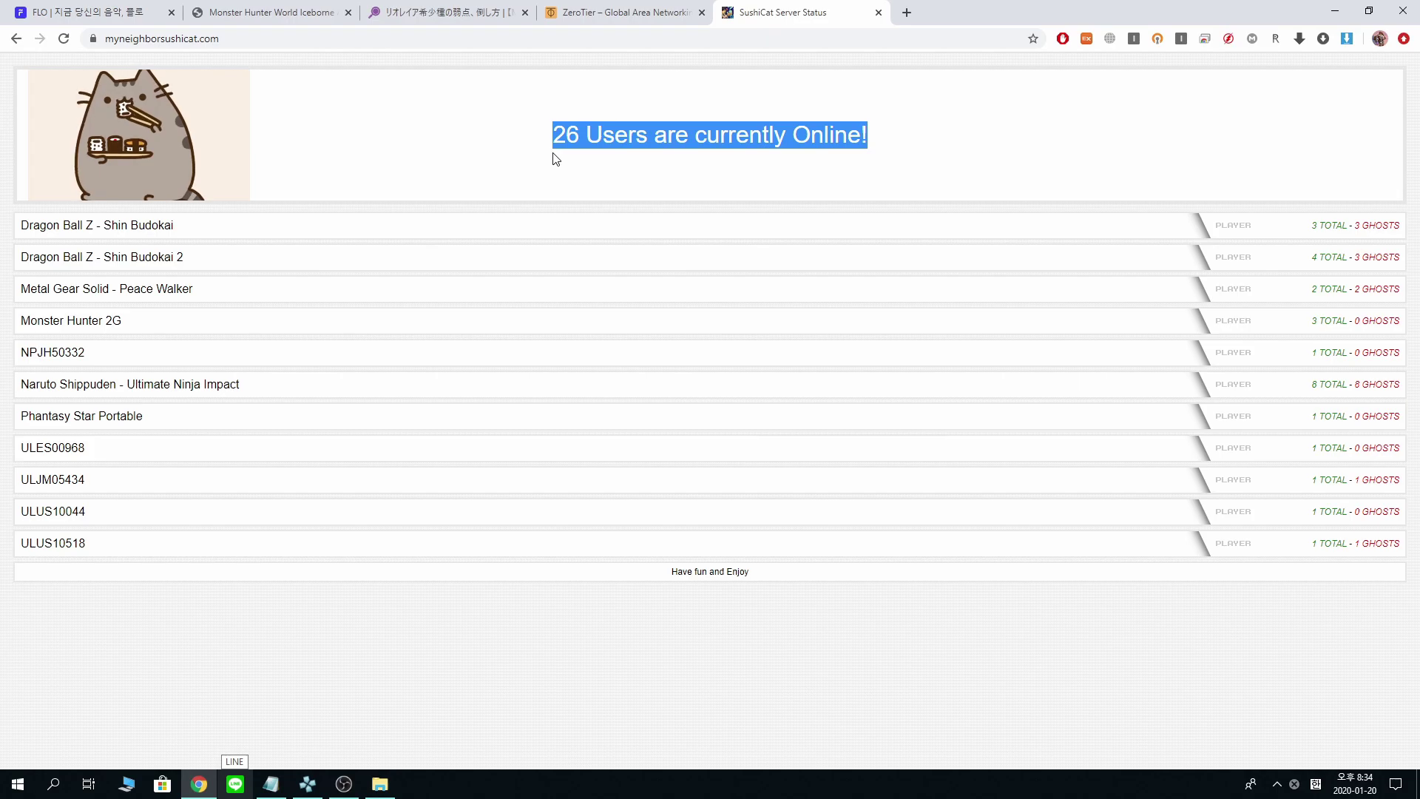
{"action": "left_click", "coordinate": [565, 155]}
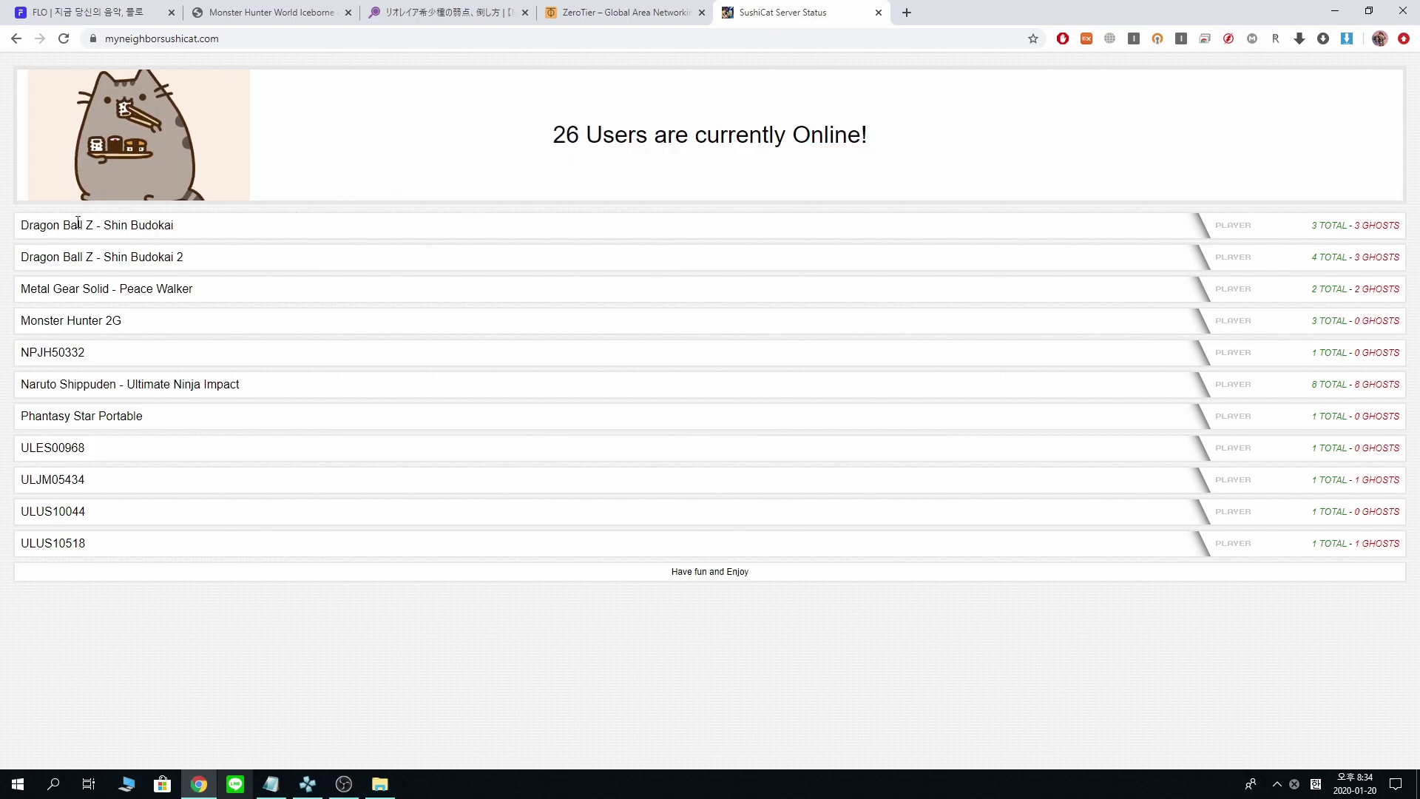
{"action": "left_click_drag", "start_coordinate": [78, 222], "coordinate": [311, 549]}
- Reload the status page and highlight the '26 users online' heading
{"action": "left_click", "coordinate": [64, 43]}
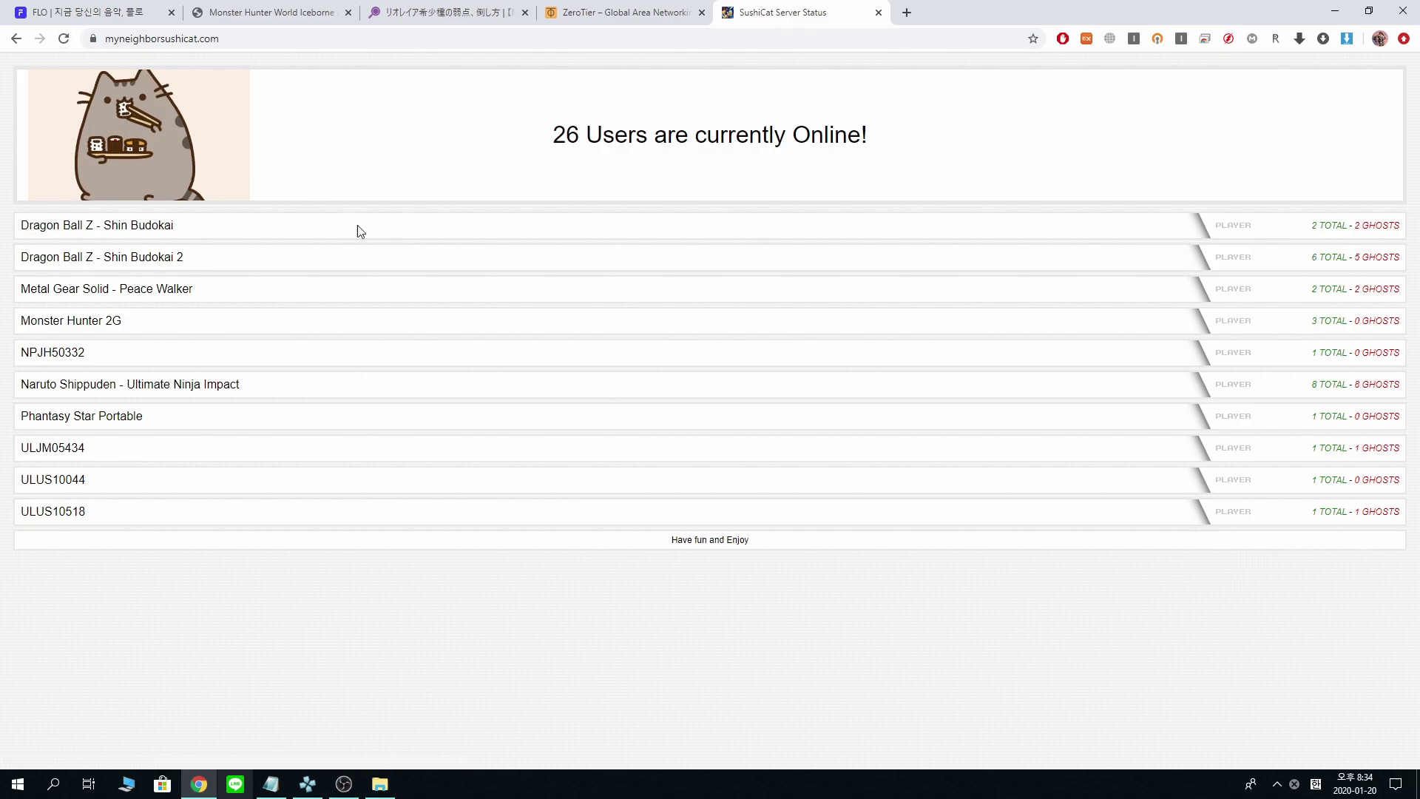
{"action": "left_click_drag", "start_coordinate": [803, 549], "coordinate": [655, 538]}
{"action": "triple_click", "coordinate": [586, 147]}
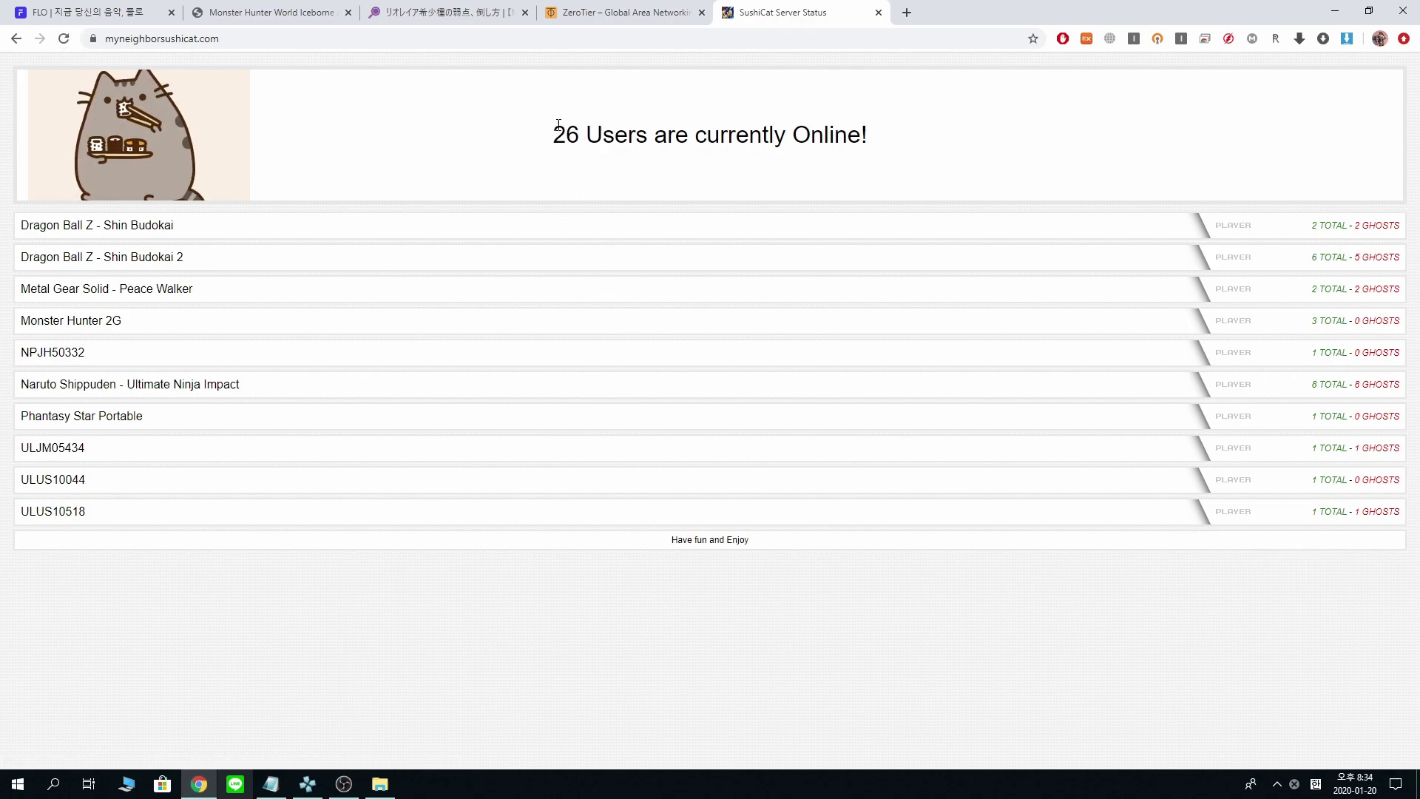
{"action": "left_click", "coordinate": [893, 167]}
{"action": "left_click_drag", "start_coordinate": [893, 167], "coordinate": [530, 168]}
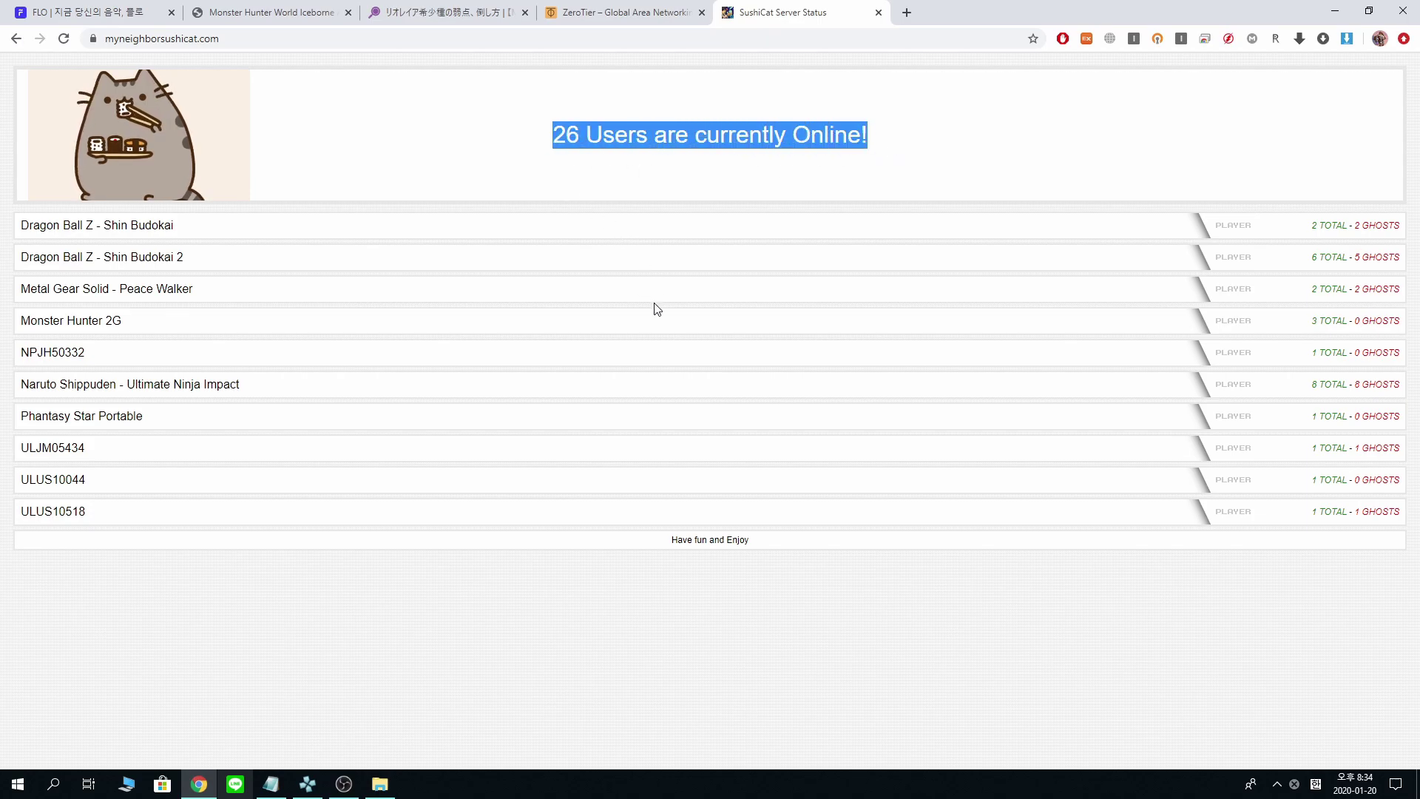
{"action": "left_click", "coordinate": [722, 165]}
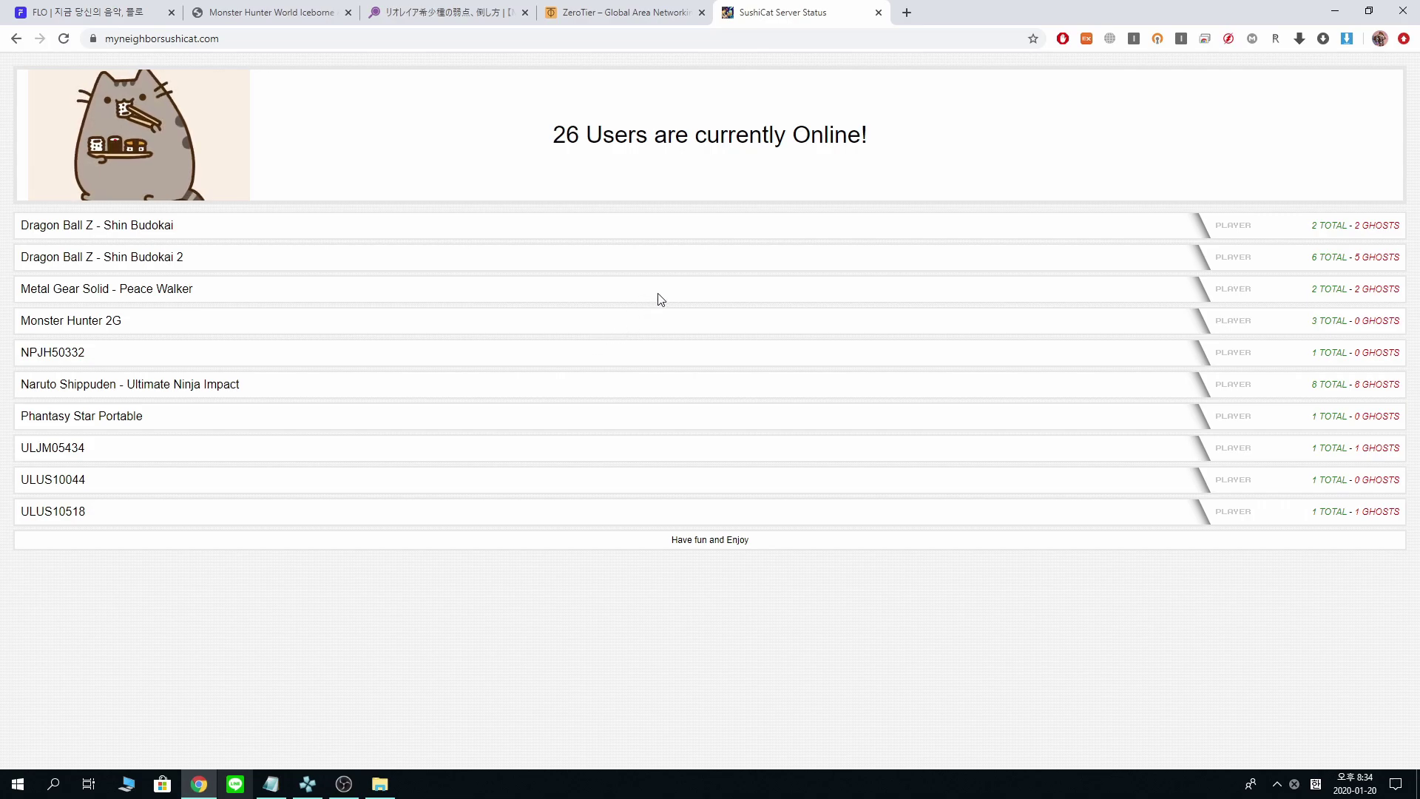
{"action": "left_click_drag", "start_coordinate": [543, 140], "coordinate": [973, 131]}
{"action": "left_click", "coordinate": [487, 141]}
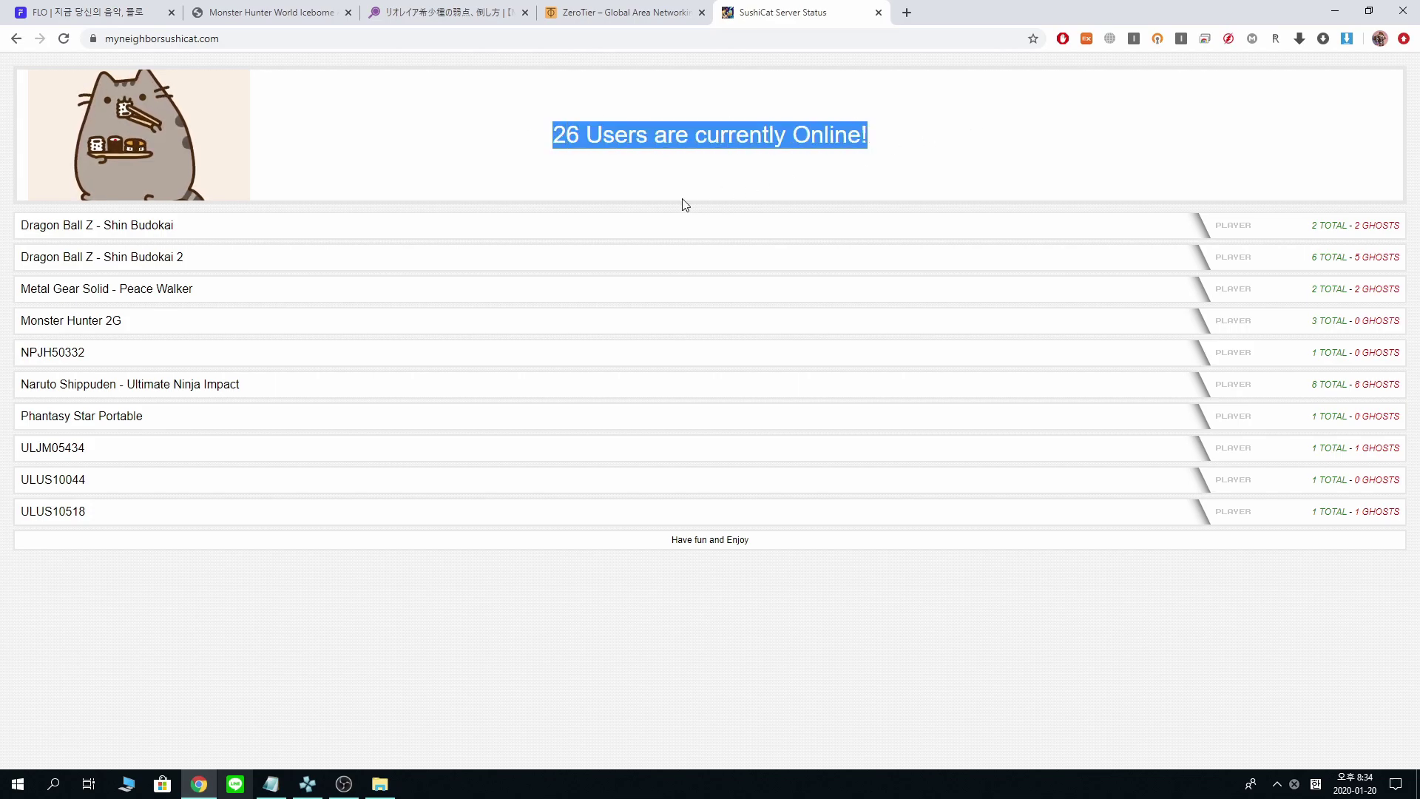
- Switch to the ZeroTier website, scroll its home page and view the full web address
{"action": "left_click", "coordinate": [645, 21]}
{"action": "scroll", "coordinate": [589, 207], "scroll_direction": "down", "scroll_amount": 8}
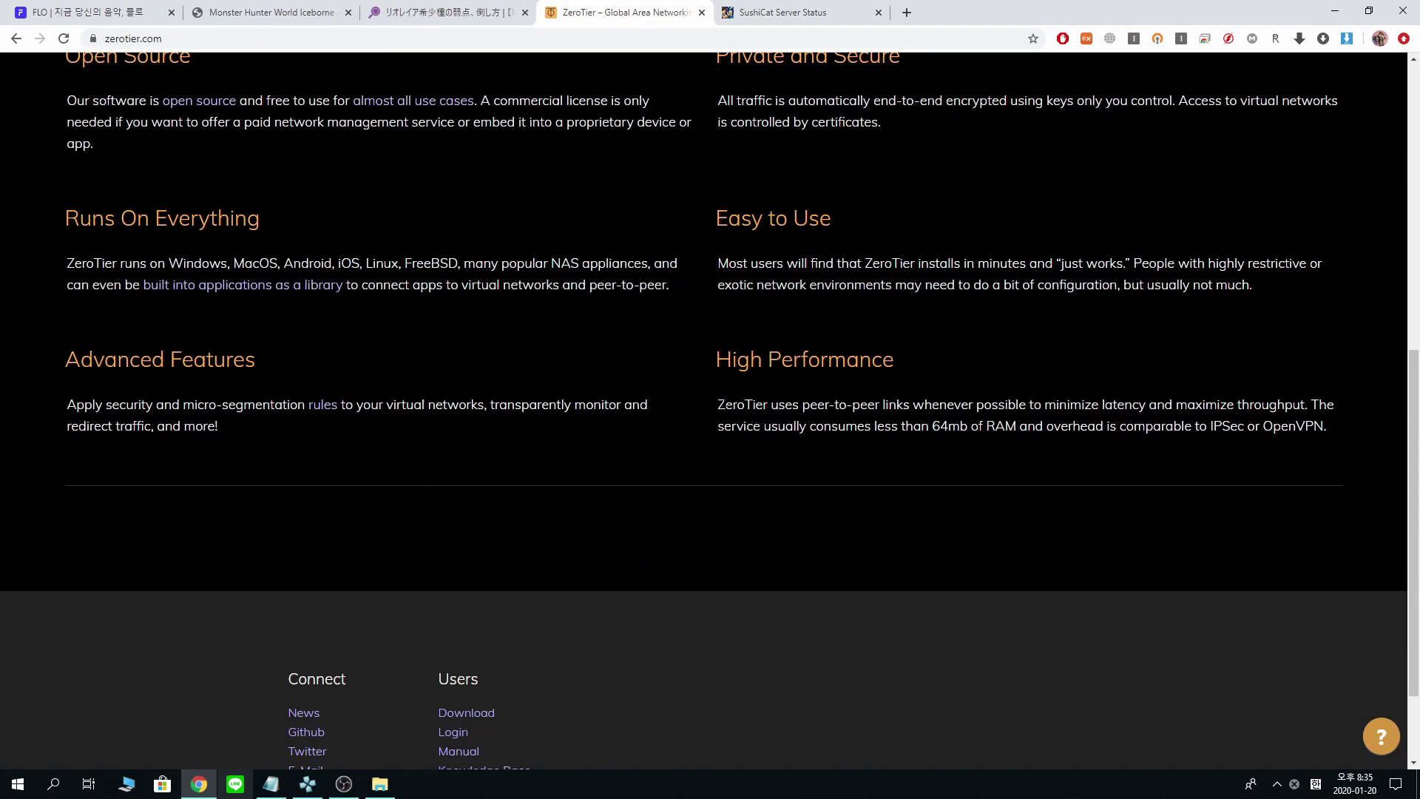
{"action": "scroll", "coordinate": [589, 272], "scroll_direction": "up", "scroll_amount": 8}
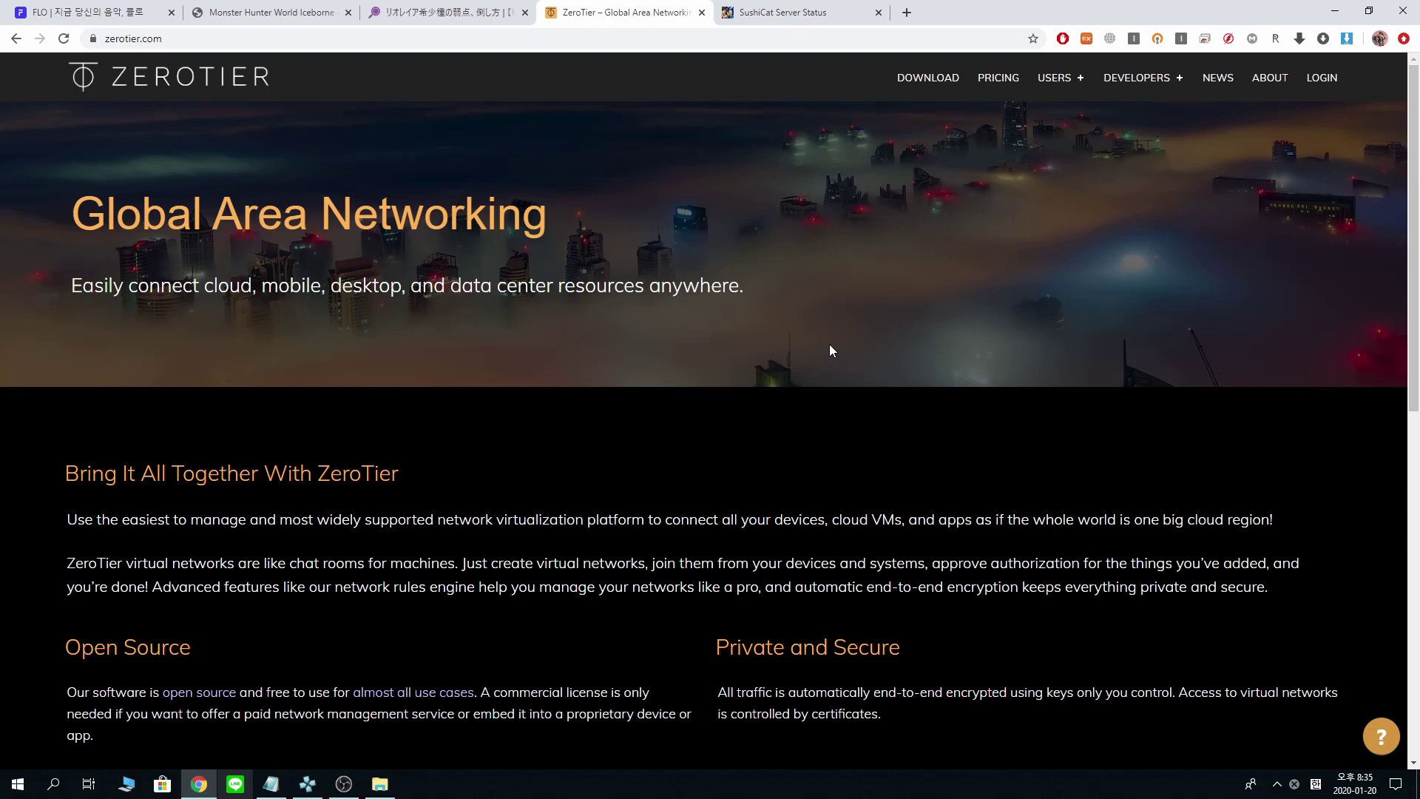
{"action": "scroll", "coordinate": [836, 366], "scroll_direction": "down", "scroll_amount": 6}
{"action": "scroll", "coordinate": [841, 370], "scroll_direction": "up", "scroll_amount": 6}
{"action": "middle_click", "coordinate": [767, 219]}
{"action": "left_click", "coordinate": [192, 42]}
{"action": "left_click", "coordinate": [203, 40]}
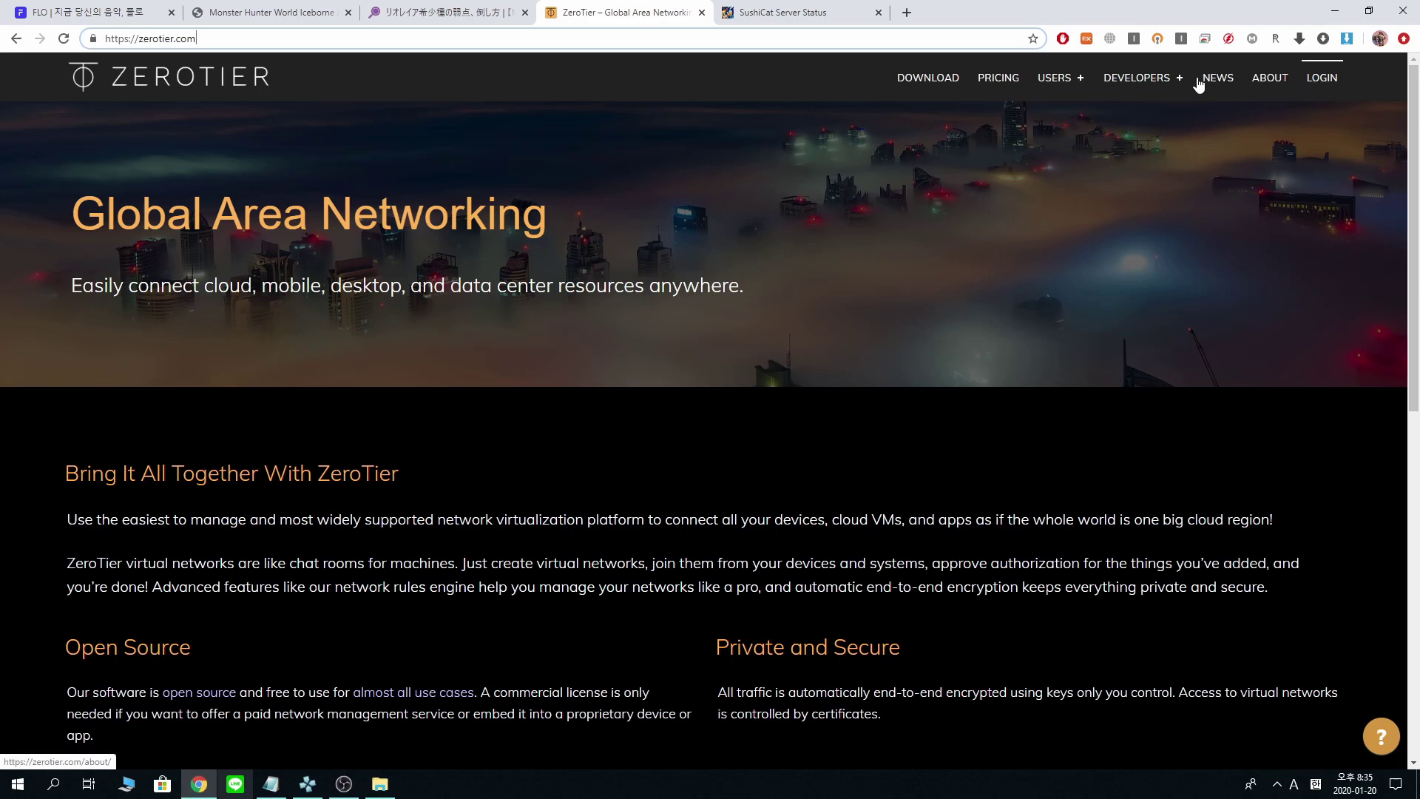
{"action": "left_click", "coordinate": [944, 447]}
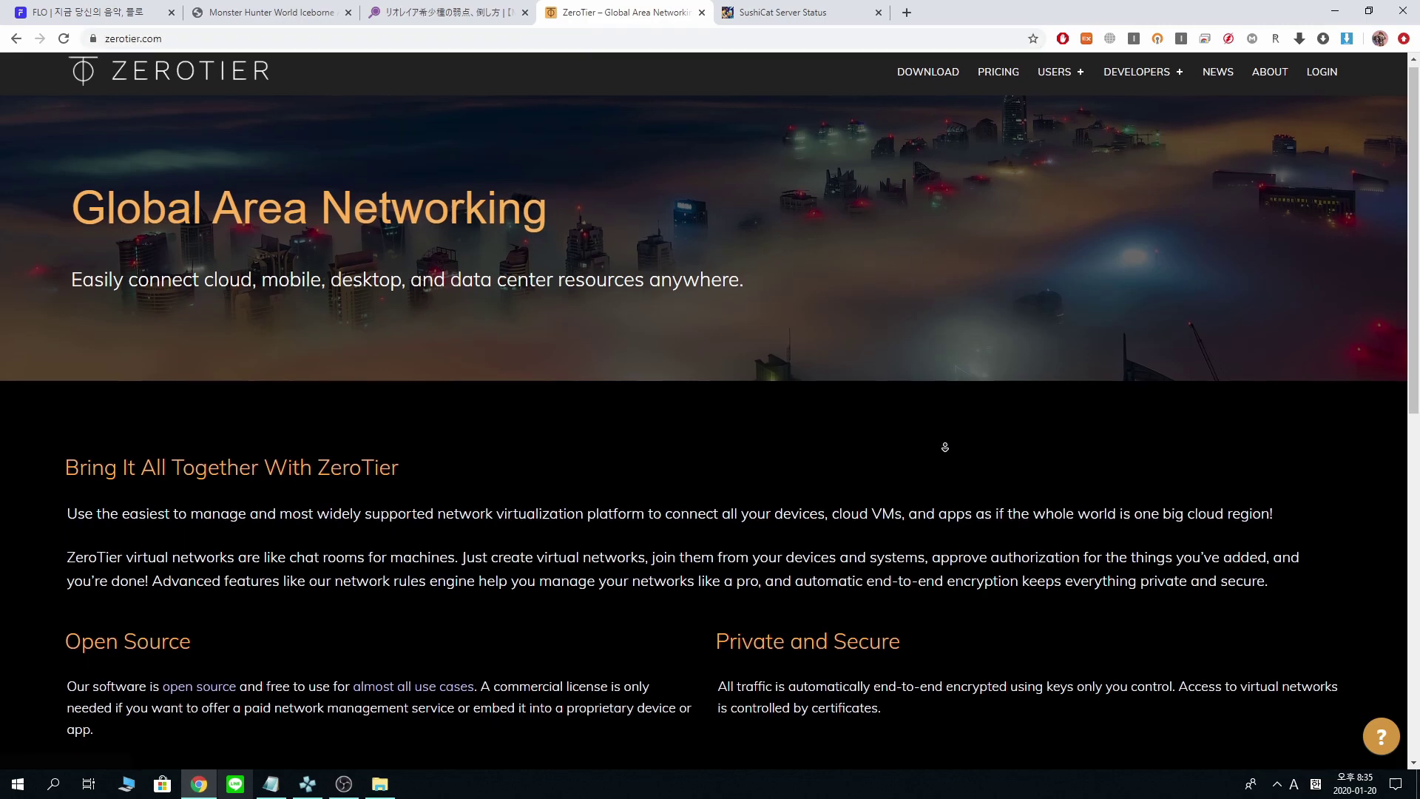
- Go to the ZeroTier Download page with Getting Started notes and version 1.4.6 links
{"action": "scroll", "coordinate": [1046, 670], "scroll_direction": "down", "scroll_amount": 15}
{"action": "scroll", "coordinate": [839, 327], "scroll_direction": "up", "scroll_amount": 15}
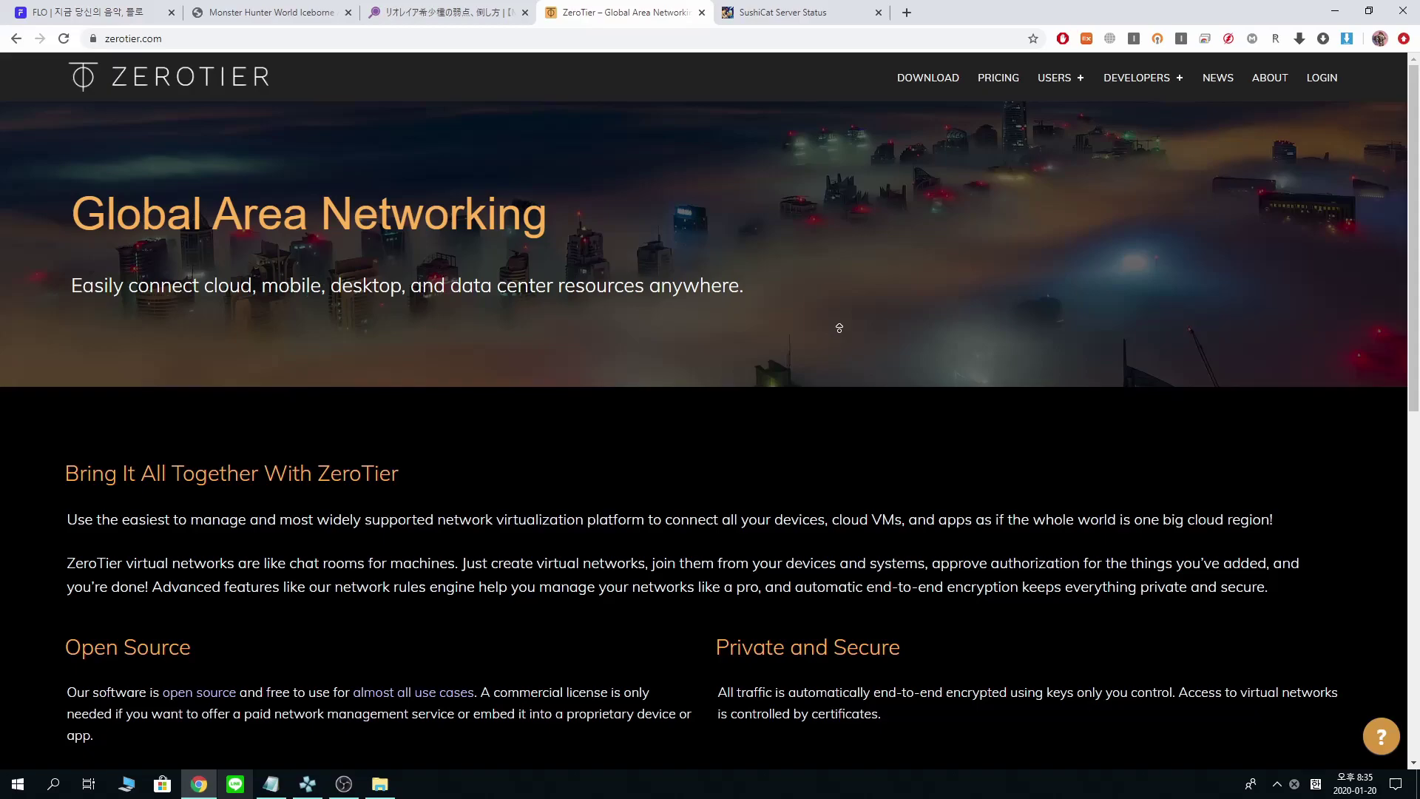
{"action": "left_click", "coordinate": [931, 94]}
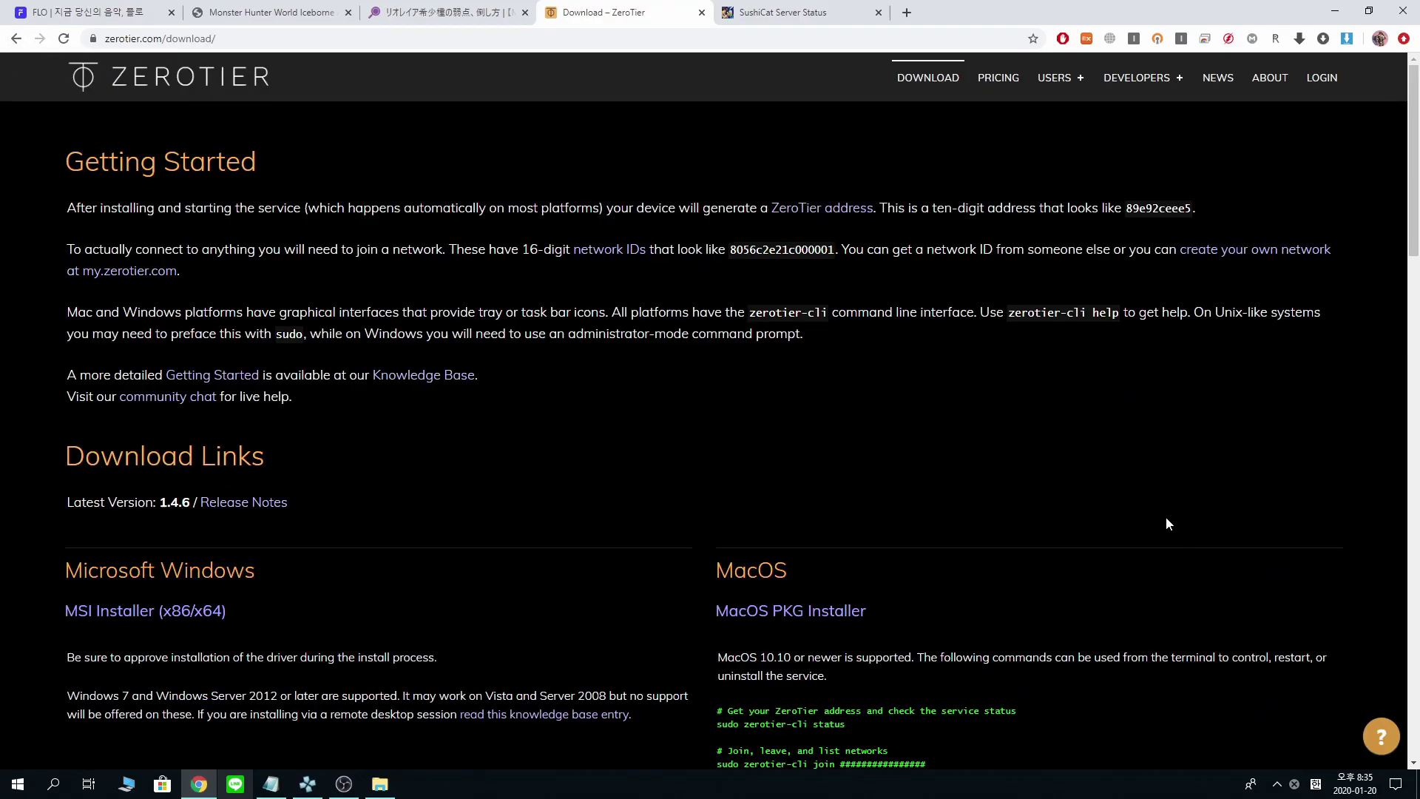
{"action": "scroll", "coordinate": [1168, 524], "scroll_direction": "down", "scroll_amount": 6}
{"action": "scroll", "coordinate": [1194, 540], "scroll_direction": "up", "scroll_amount": 5}
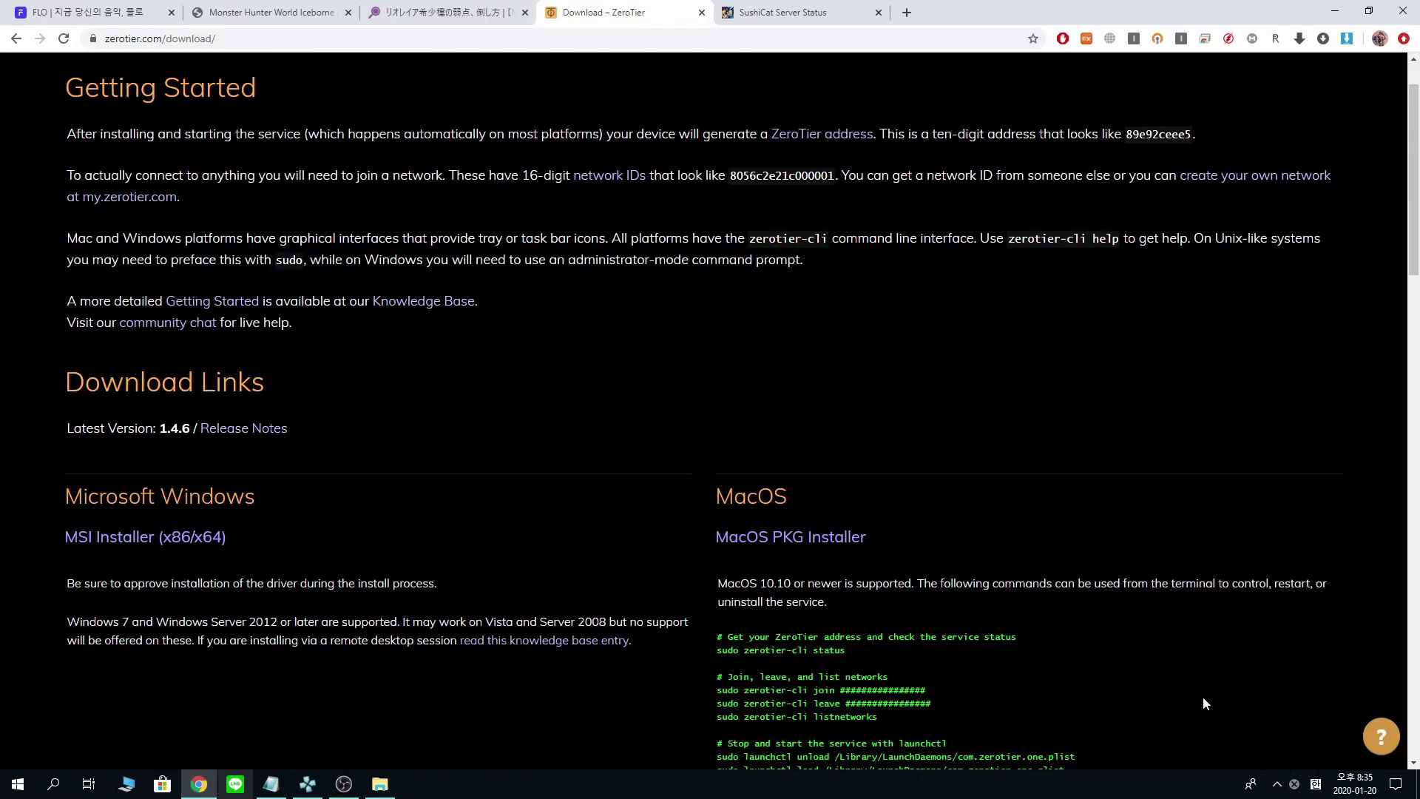
{"action": "scroll", "coordinate": [1250, 651], "scroll_direction": "up", "scroll_amount": 1}
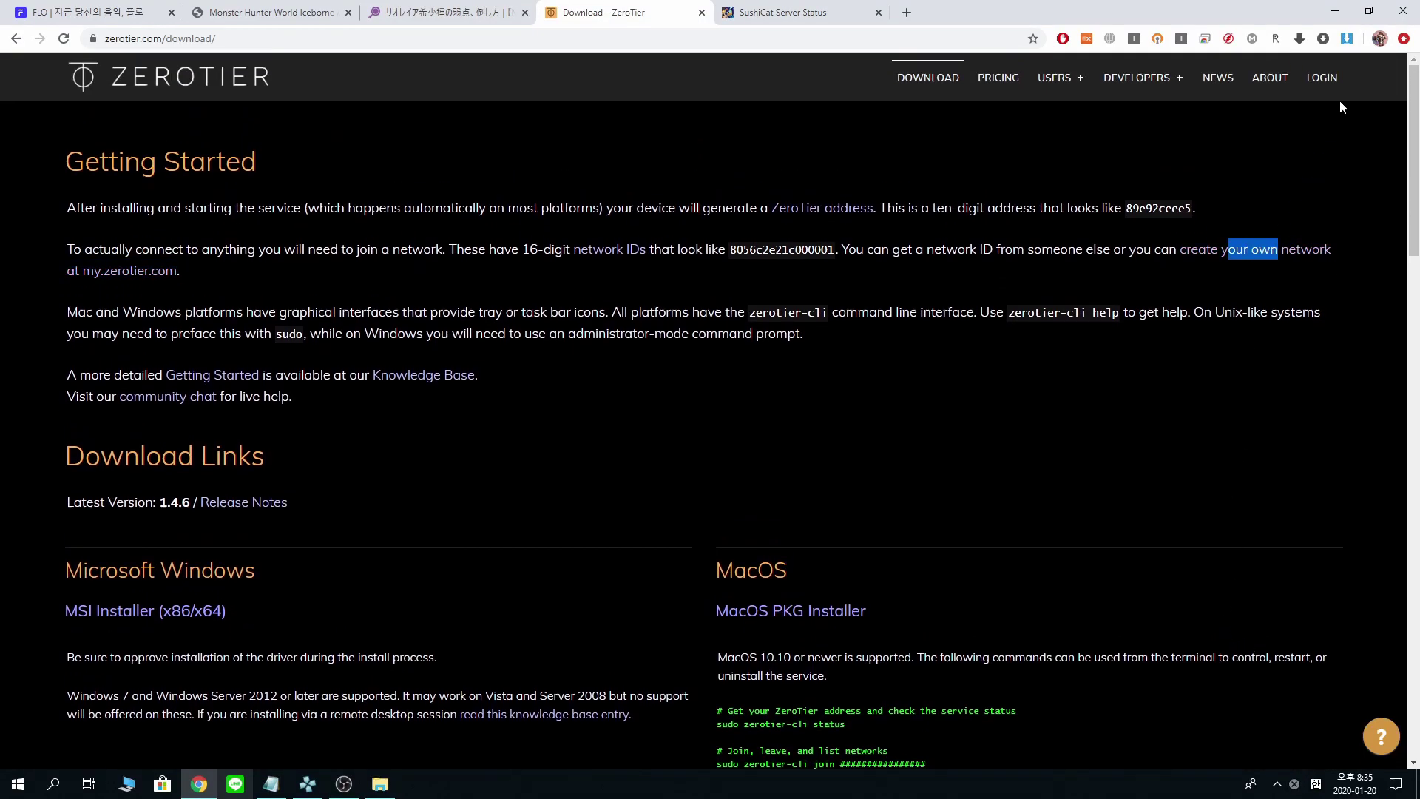
- Sign in to ZeroTier Central
{"action": "left_click", "coordinate": [1330, 80]}
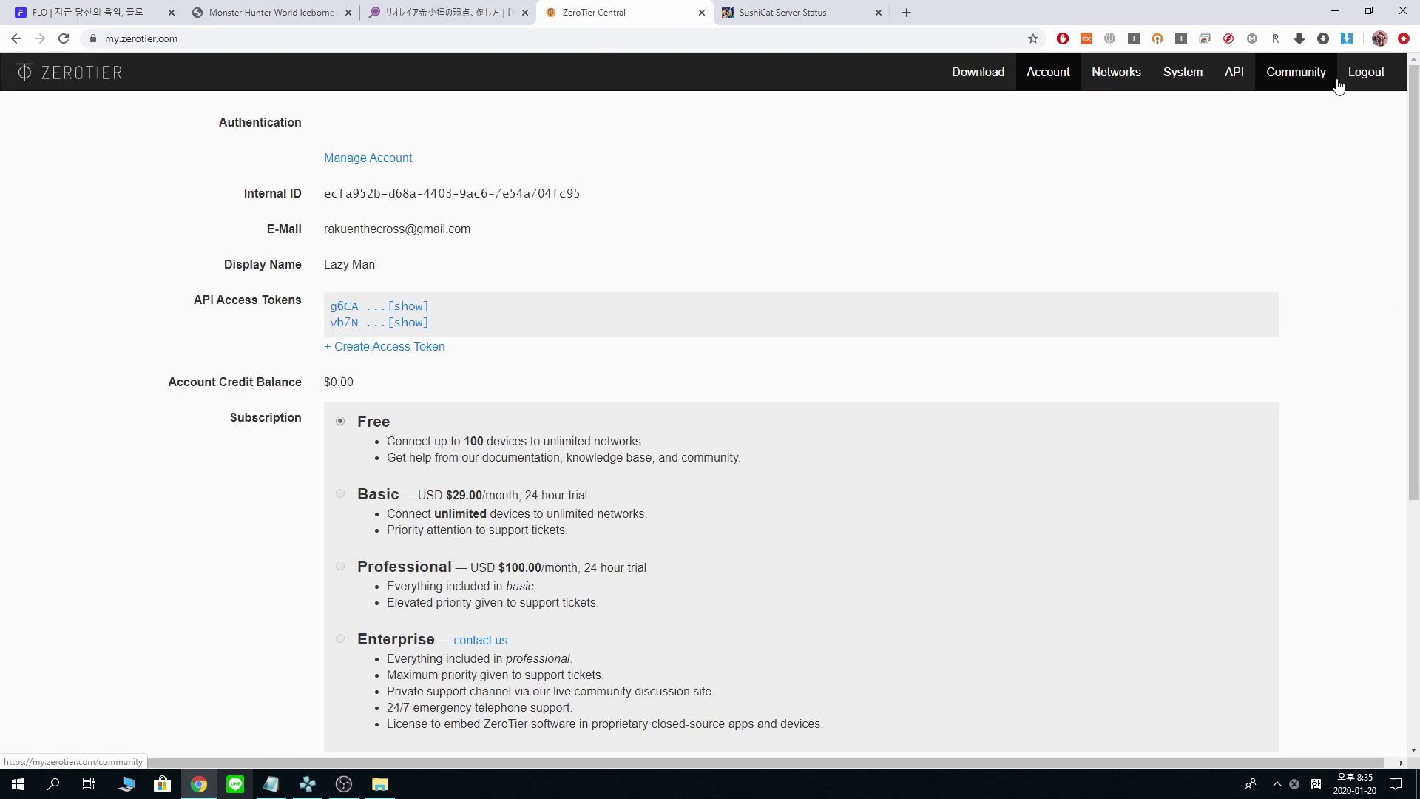
{"action": "scroll", "coordinate": [770, 423], "scroll_direction": "down", "scroll_amount": 5}
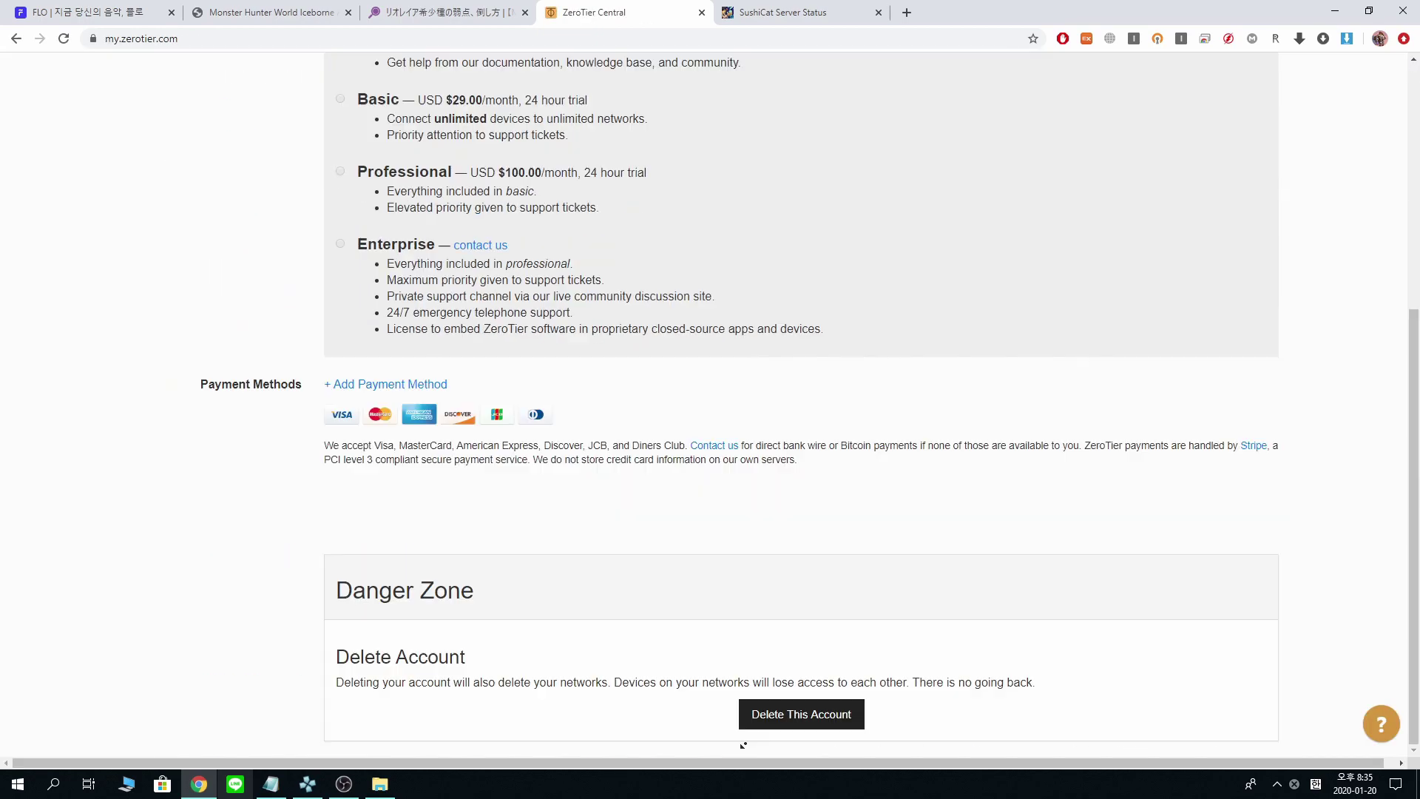
{"action": "scroll", "coordinate": [421, 642], "scroll_direction": "up", "scroll_amount": 5}
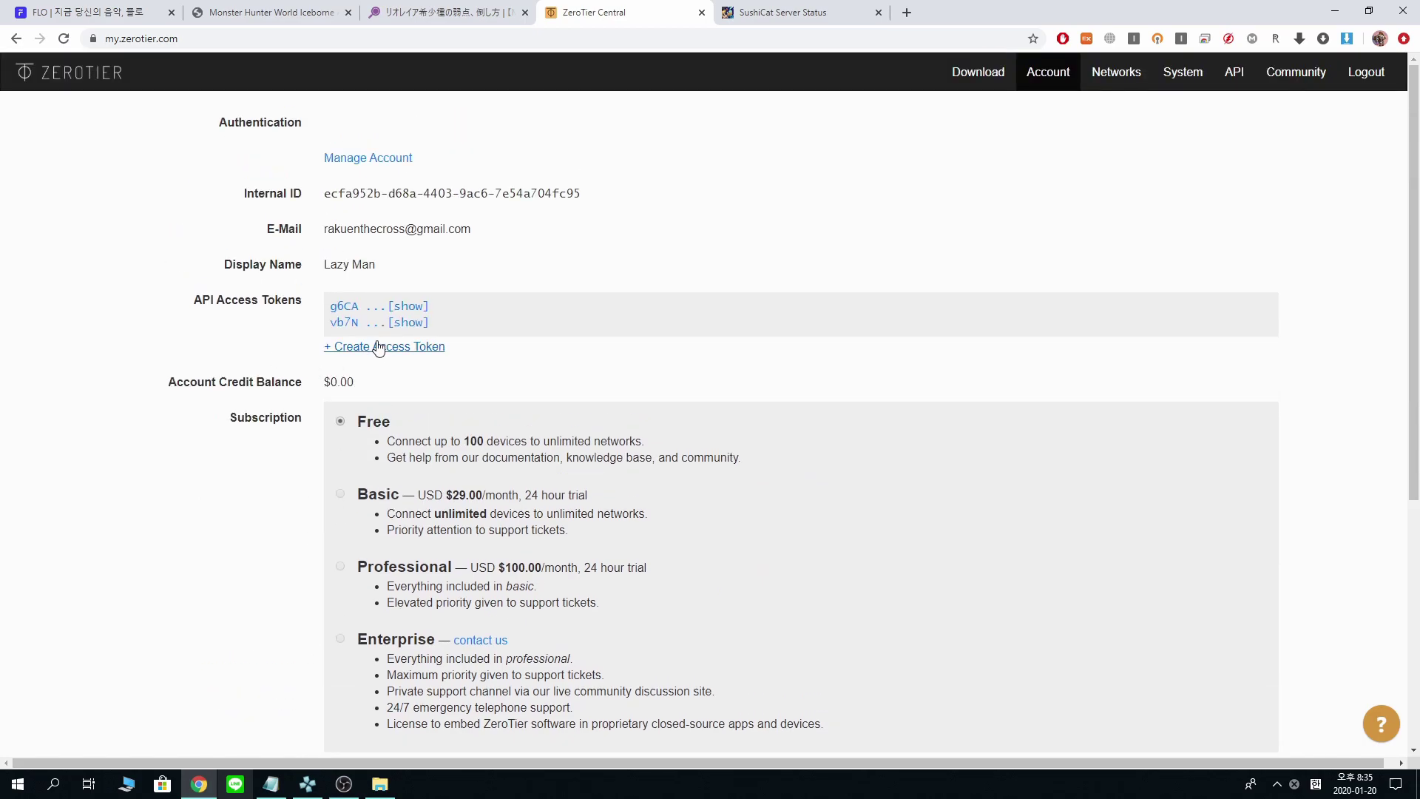
- Create a new network from the Networks list, producing reverent_joybubbles (a84ac5c10a0d35d1)
{"action": "left_click", "coordinate": [1134, 77]}
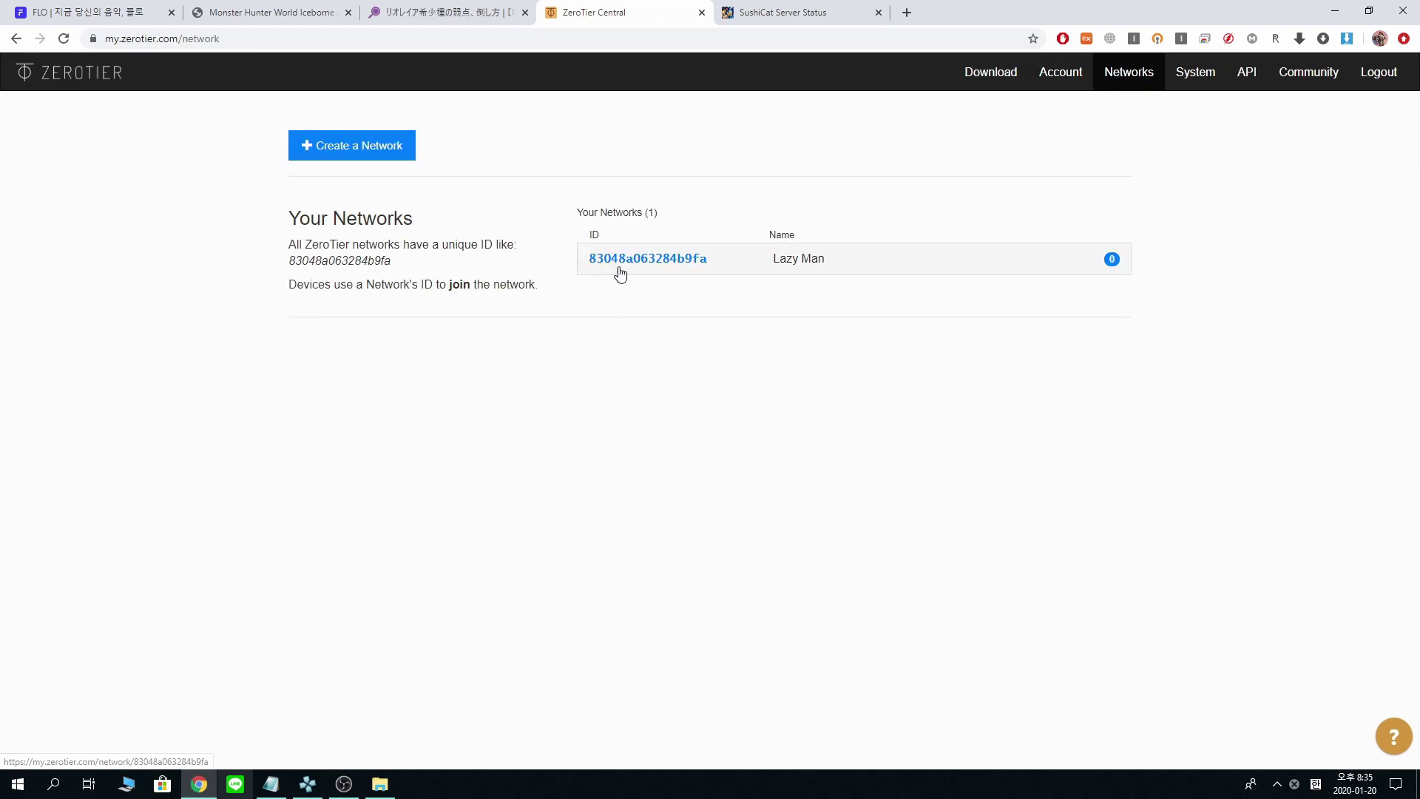
{"action": "left_click_drag", "start_coordinate": [580, 257], "coordinate": [922, 288]}
{"action": "left_click", "coordinate": [914, 288]}
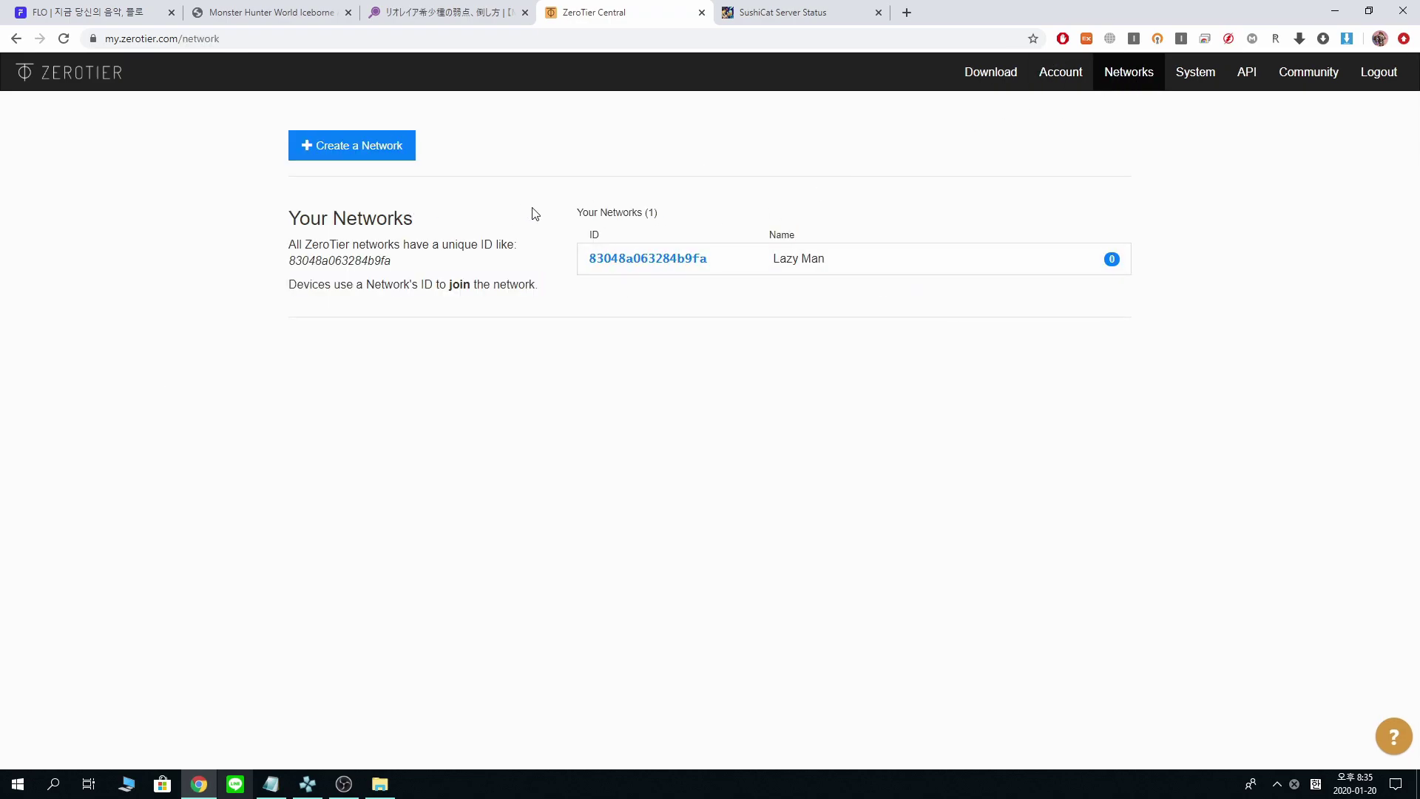
{"action": "left_click", "coordinate": [382, 156]}
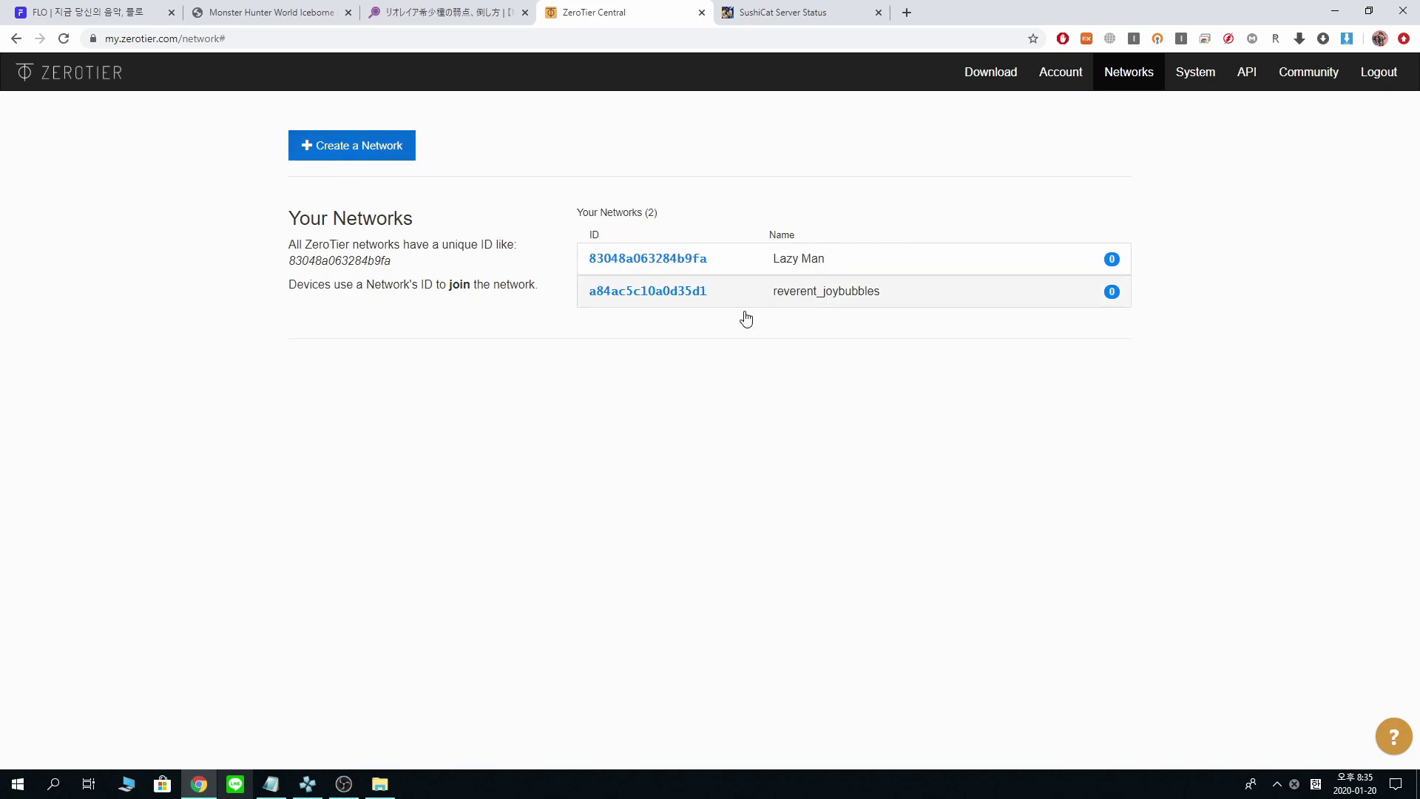
- Open the reverent_joybubbles network page and review its Private access and 10.147.19.0/24 route
{"action": "left_click", "coordinate": [869, 314]}
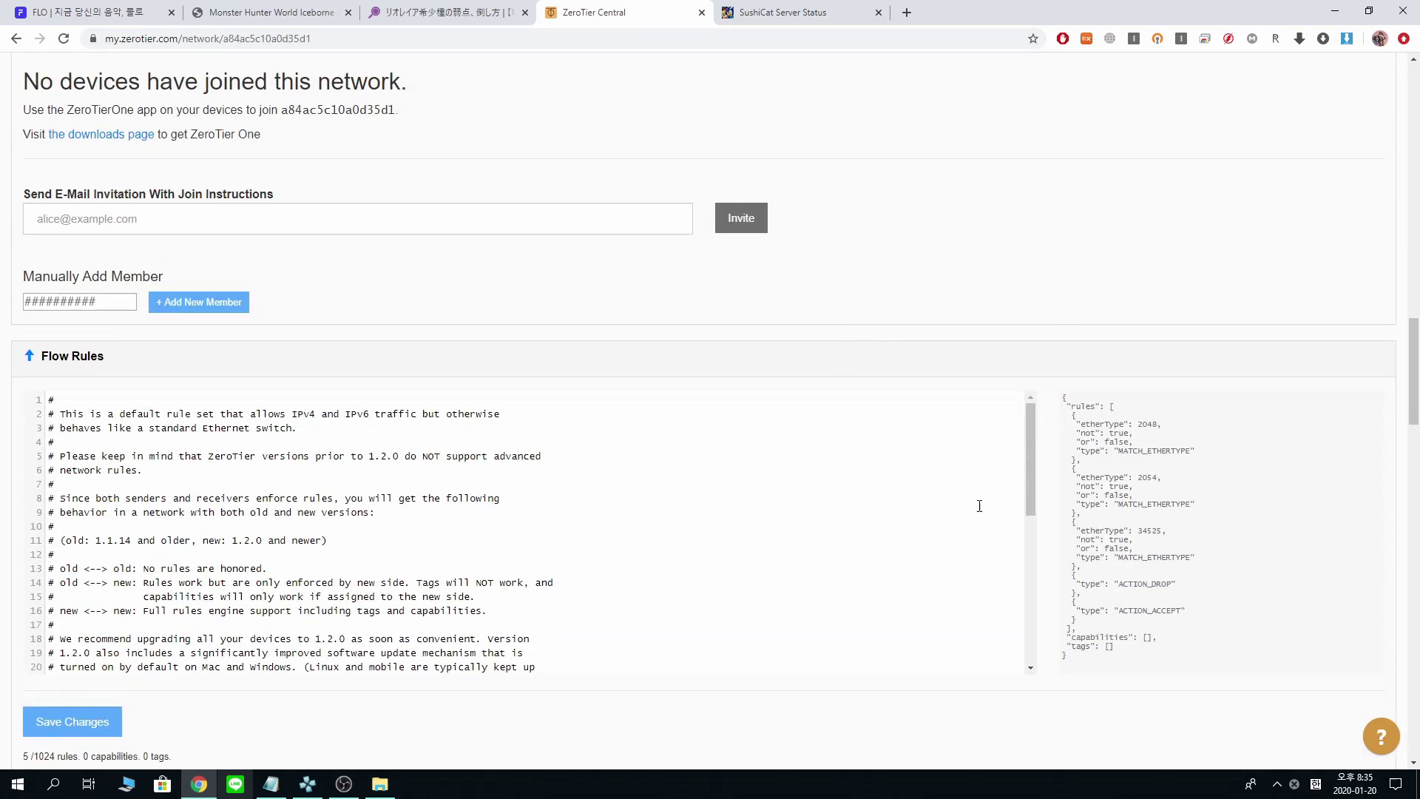
{"action": "scroll", "coordinate": [979, 506], "scroll_direction": "up", "scroll_amount": 6}
{"action": "scroll", "coordinate": [933, 471], "scroll_direction": "down", "scroll_amount": 5}
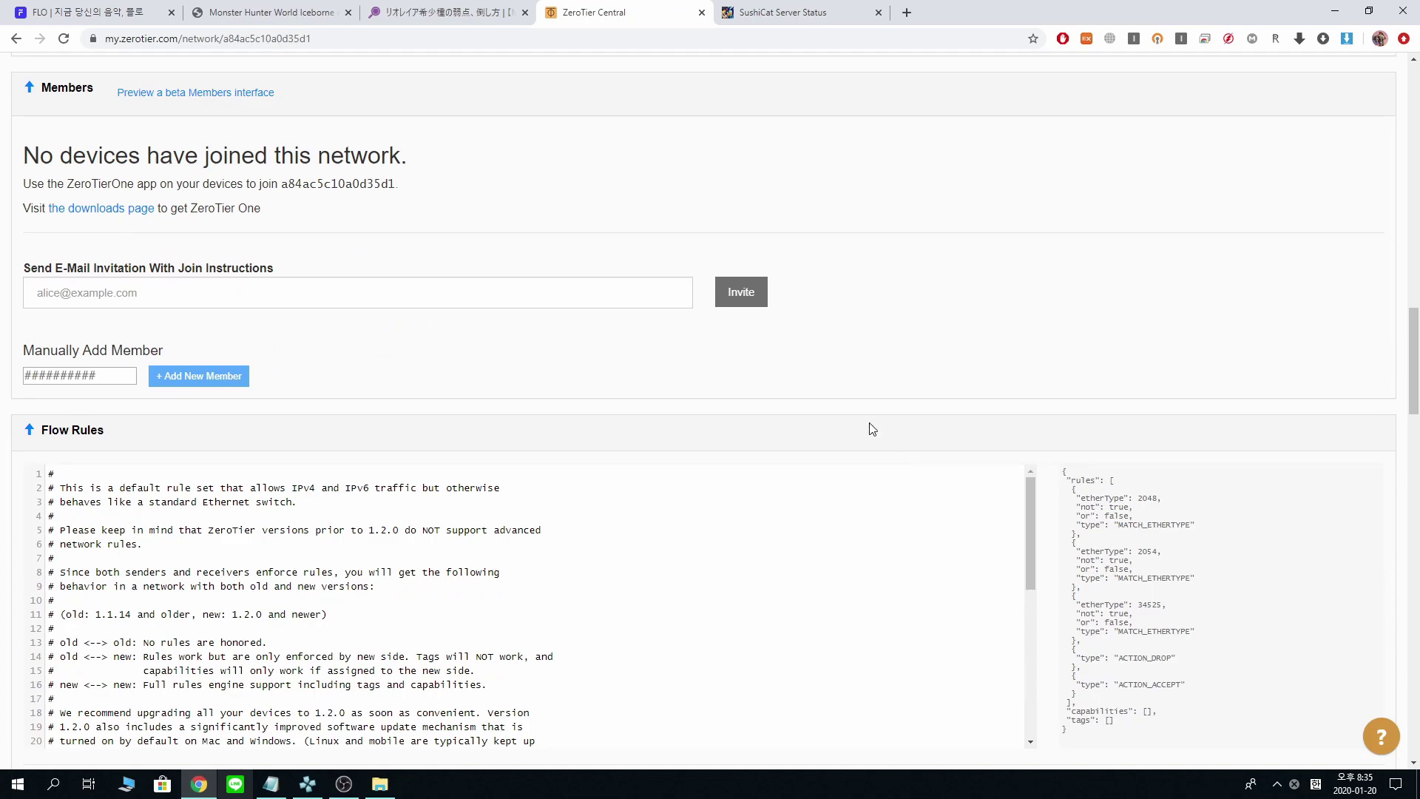
{"action": "scroll", "coordinate": [873, 429], "scroll_direction": "down", "scroll_amount": 15}
{"action": "scroll", "coordinate": [842, 436], "scroll_direction": "up", "scroll_amount": 7}
{"action": "scroll", "coordinate": [636, 438], "scroll_direction": "down", "scroll_amount": 7}
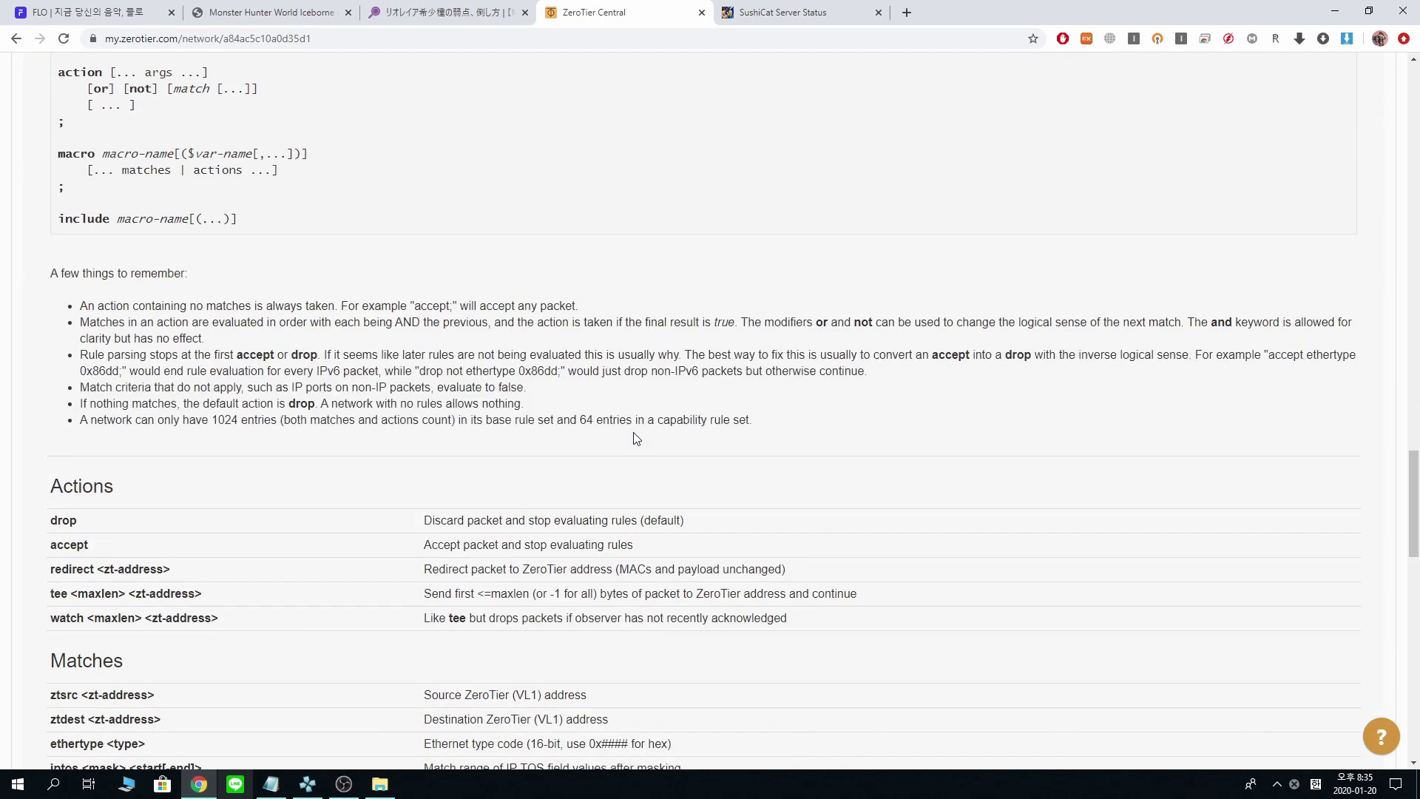
{"action": "scroll", "coordinate": [636, 438], "scroll_direction": "down", "scroll_amount": 18}
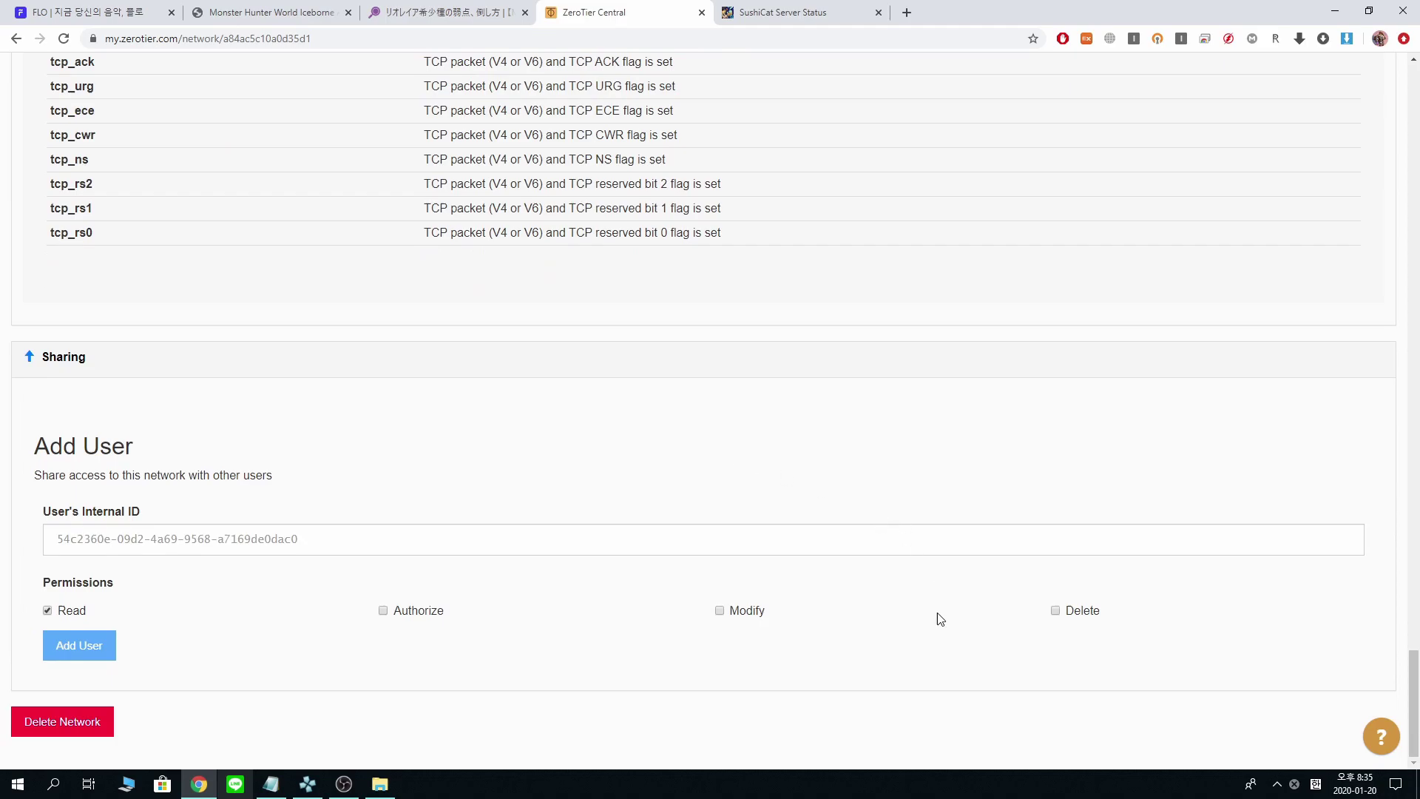
{"action": "scroll", "coordinate": [937, 611], "scroll_direction": "up", "scroll_amount": 20}
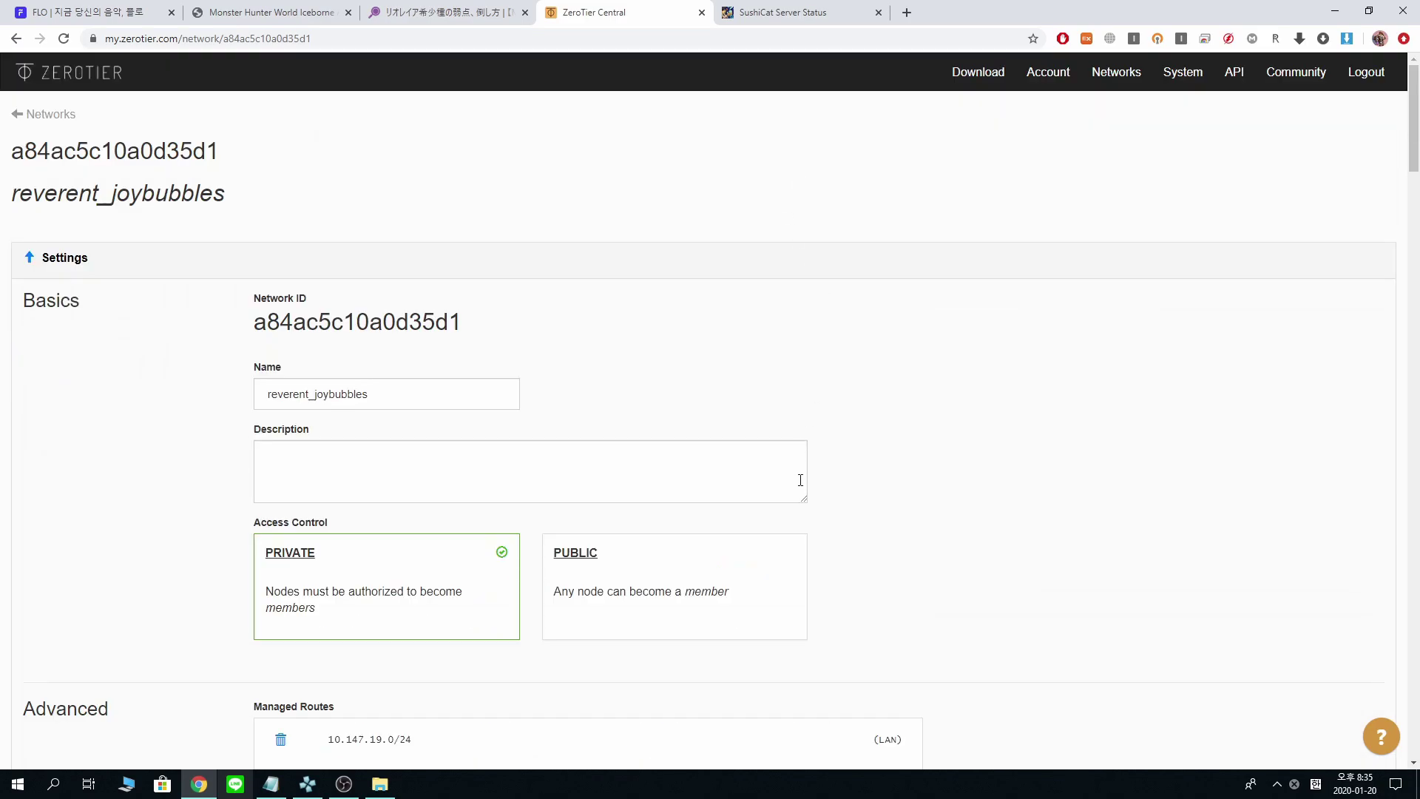
{"action": "left_click_drag", "start_coordinate": [254, 304], "coordinate": [238, 326]}
{"action": "left_click", "coordinate": [264, 328]}
{"action": "double_click", "coordinate": [264, 328]}
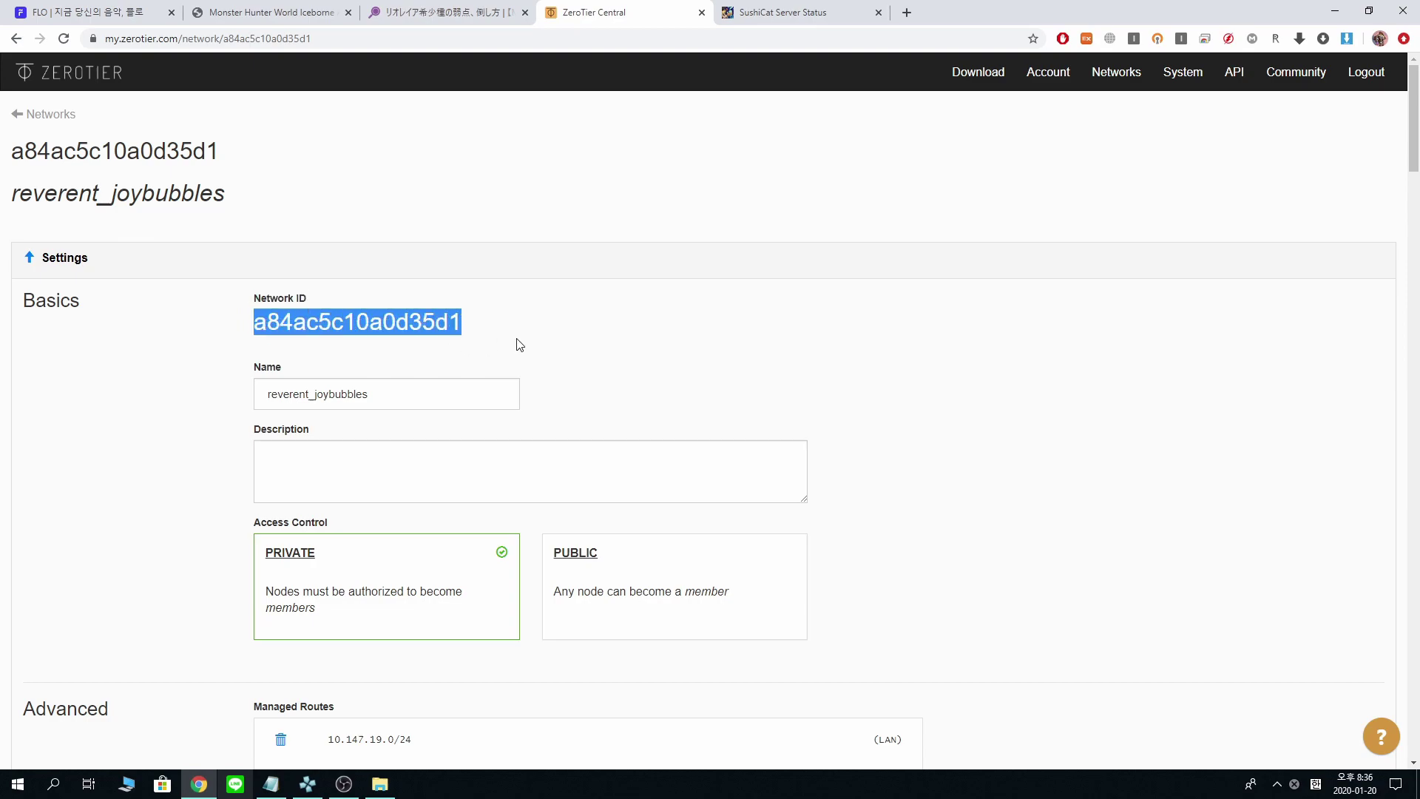
{"action": "right_click", "coordinate": [377, 328]}
{"action": "left_click", "coordinate": [393, 339]}
{"action": "left_click", "coordinate": [1277, 785]}
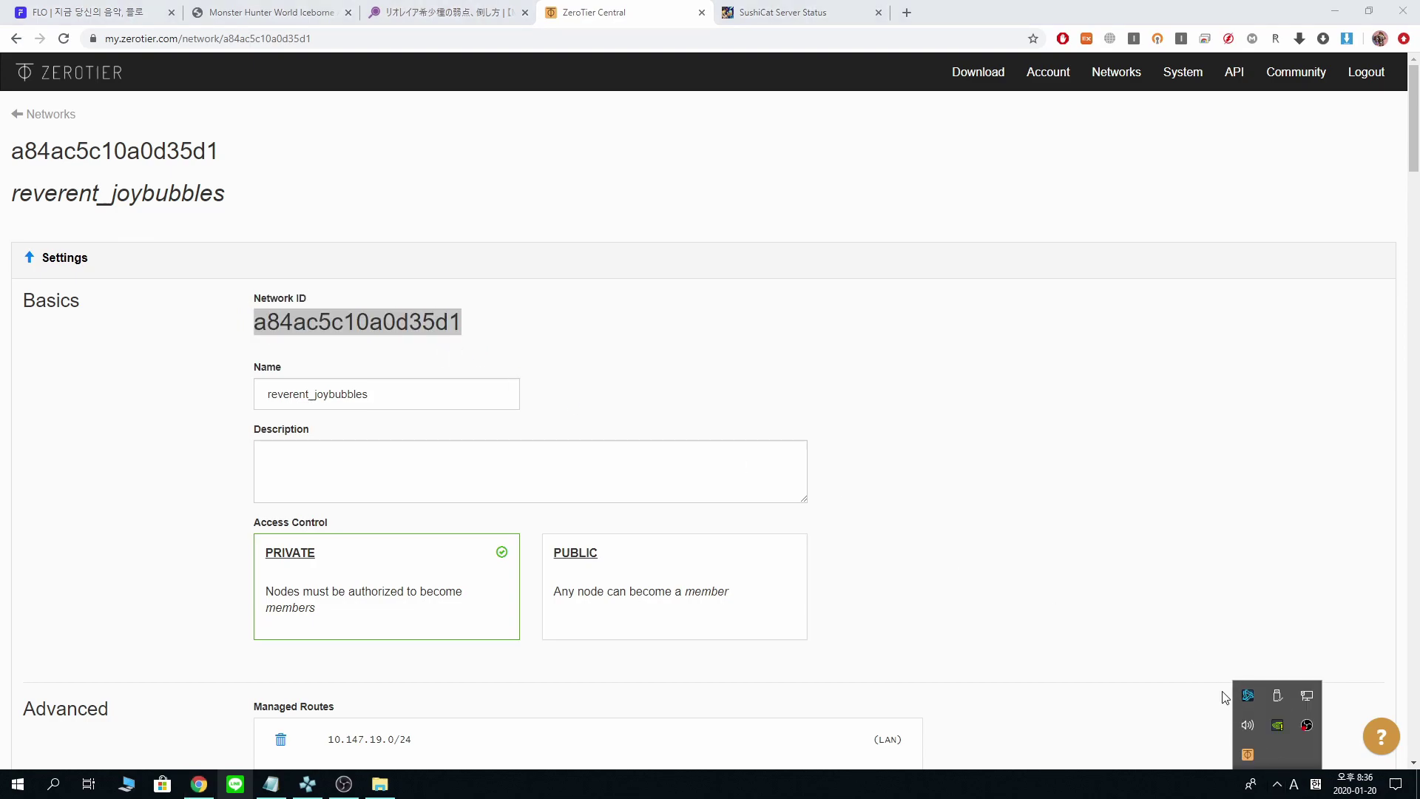
- View the API key stored in ZeroTier One's preferences
{"action": "right_click", "coordinate": [1252, 756]}
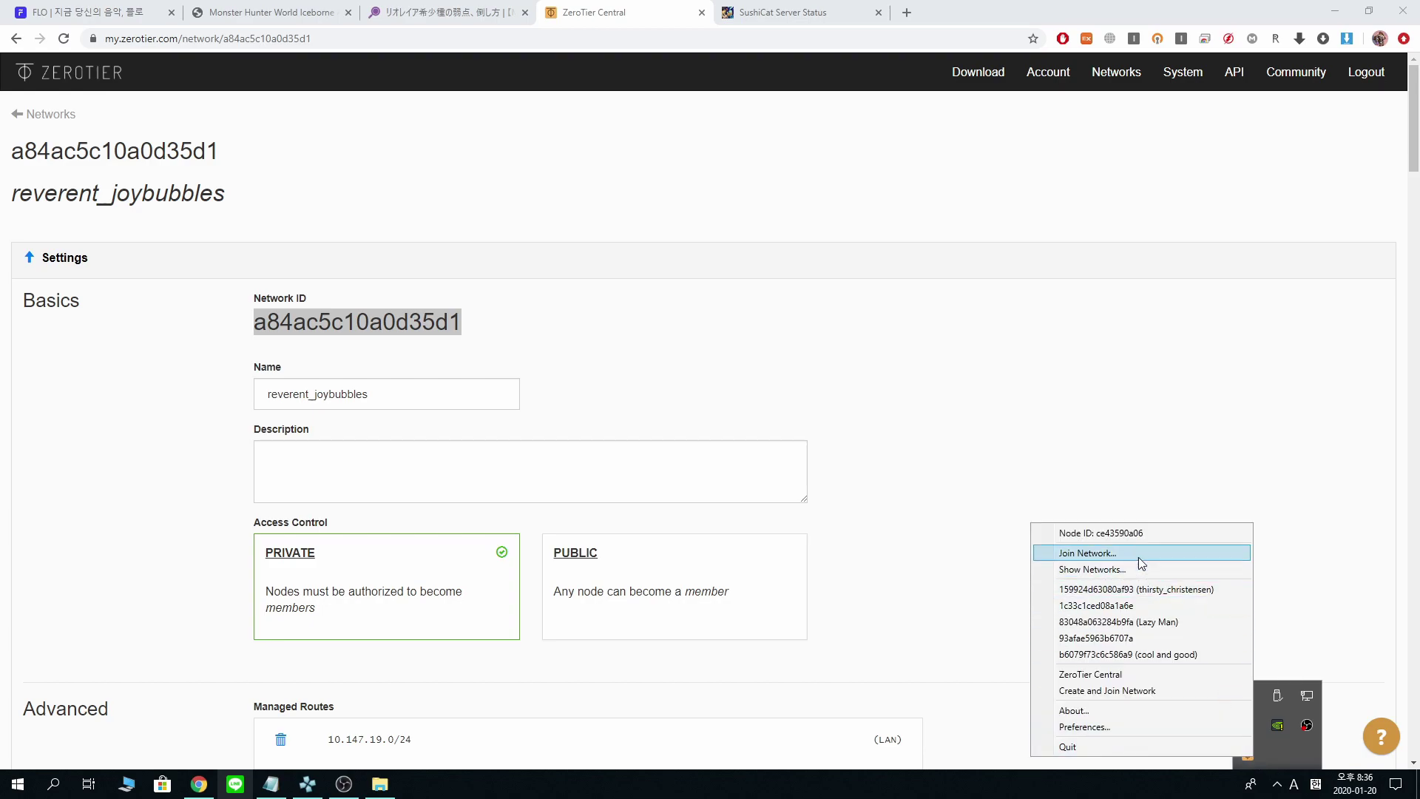
{"action": "left_click", "coordinate": [1135, 731]}
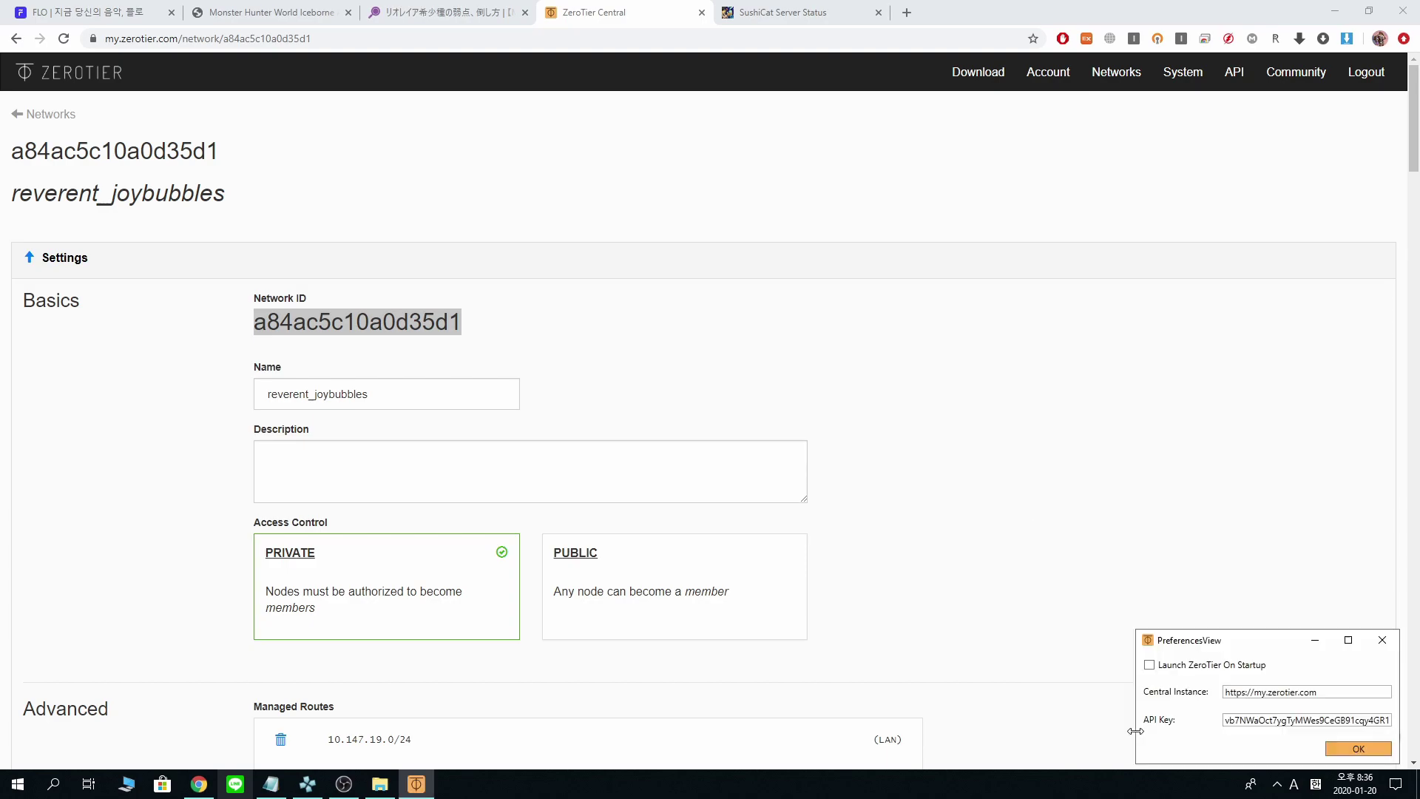
{"action": "left_click", "coordinate": [1380, 647]}
{"action": "left_click", "coordinate": [1278, 784]}
{"action": "left_click", "coordinate": [1250, 753]}
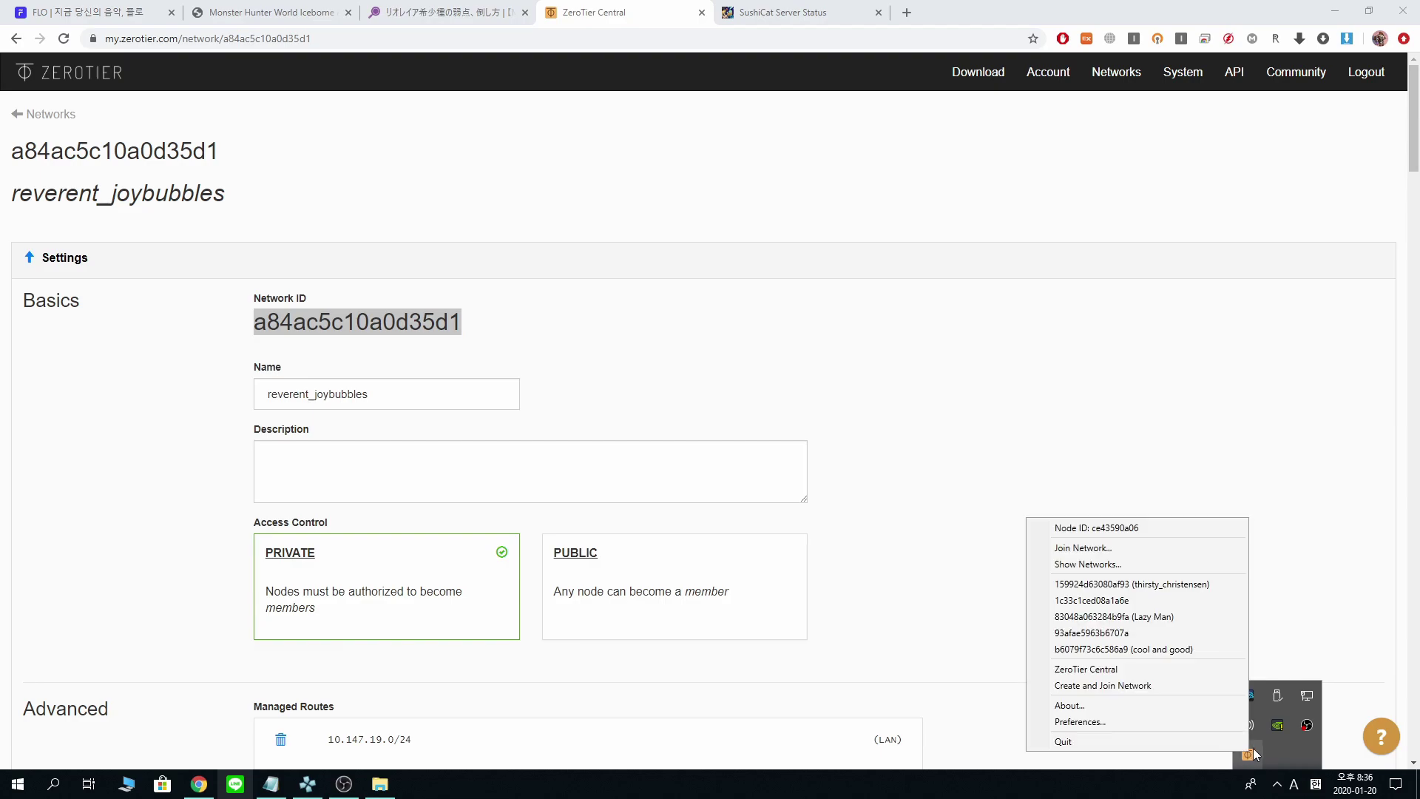
{"action": "left_click", "coordinate": [1184, 722]}
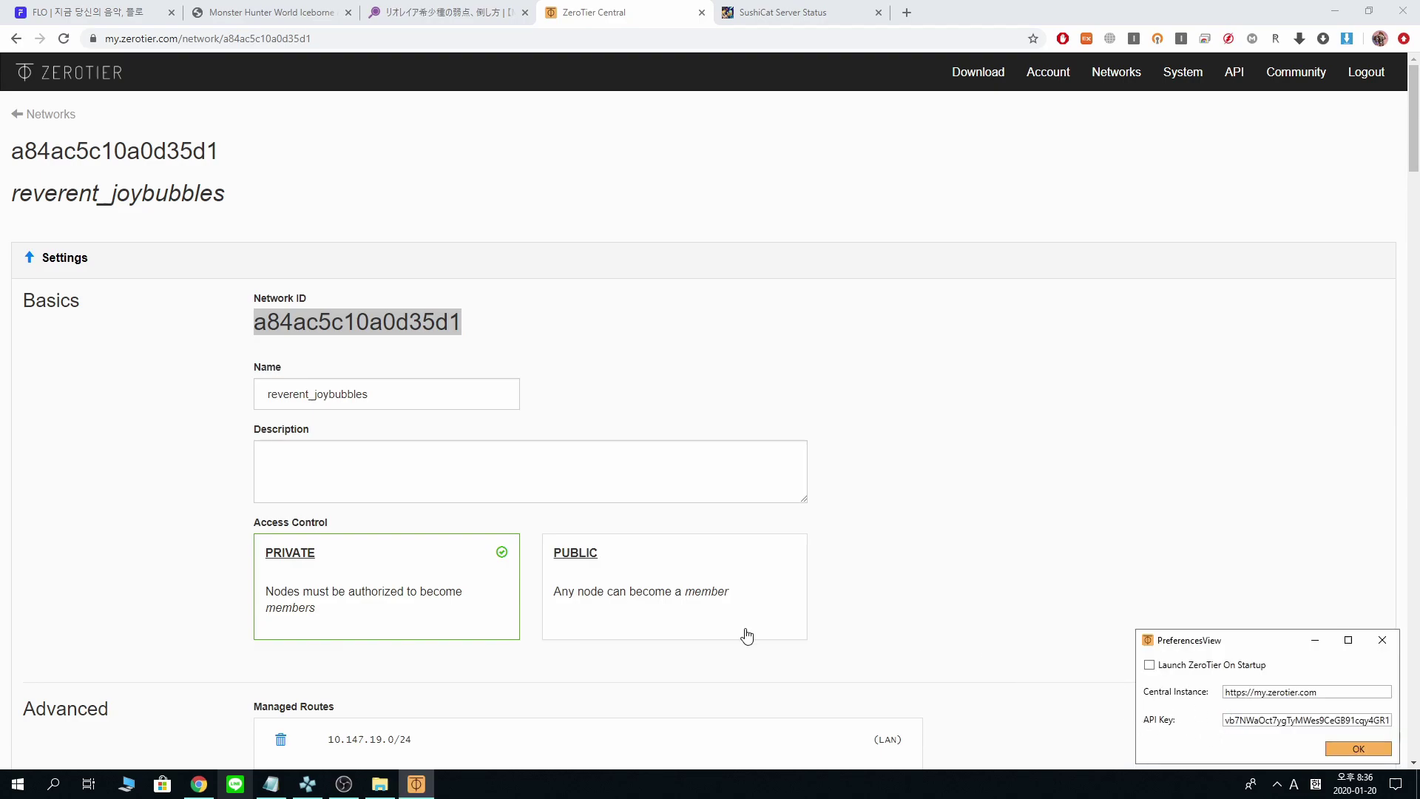
{"action": "left_click", "coordinate": [998, 74]}
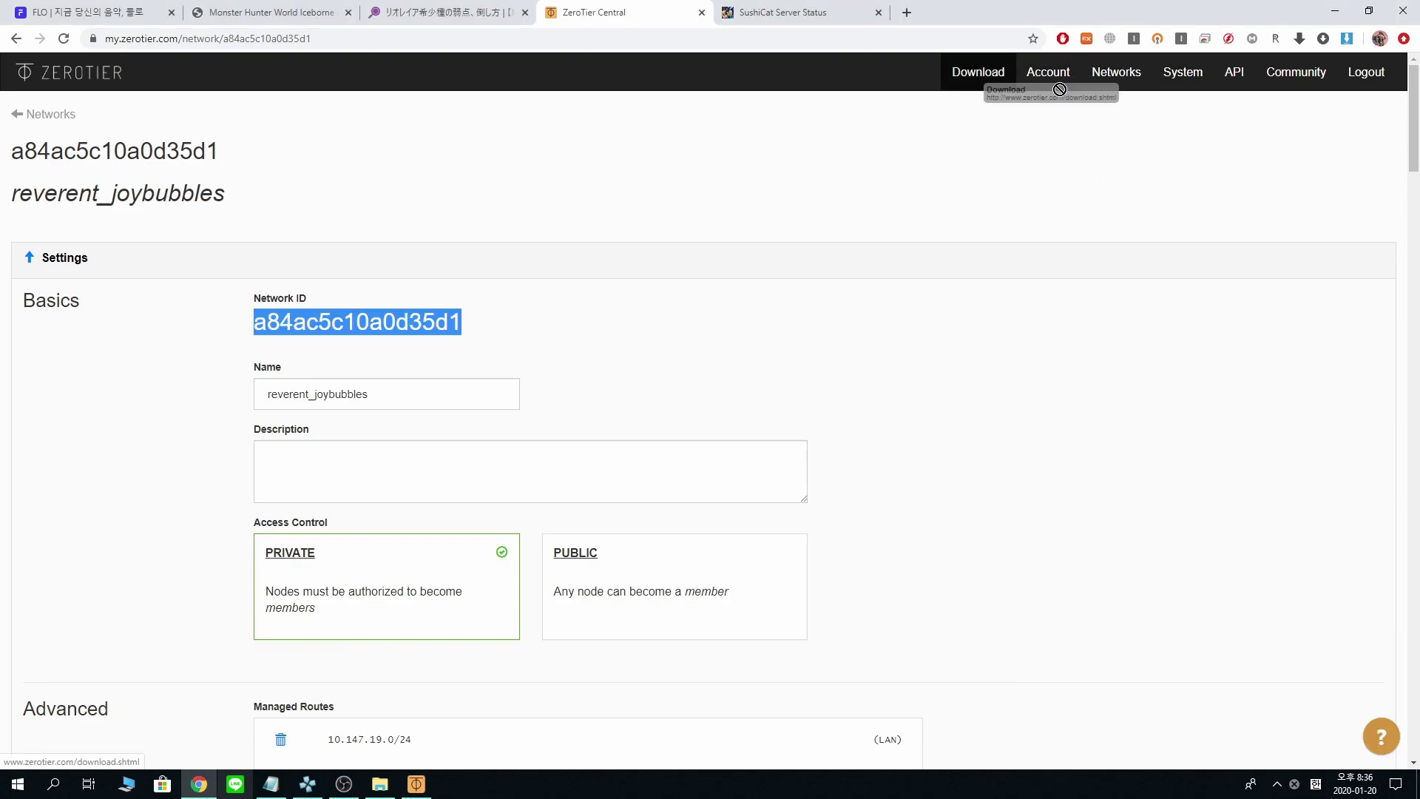
- Open the ZeroTier Central Account page and mark its API access tokens heading
{"action": "left_click", "coordinate": [1118, 74]}
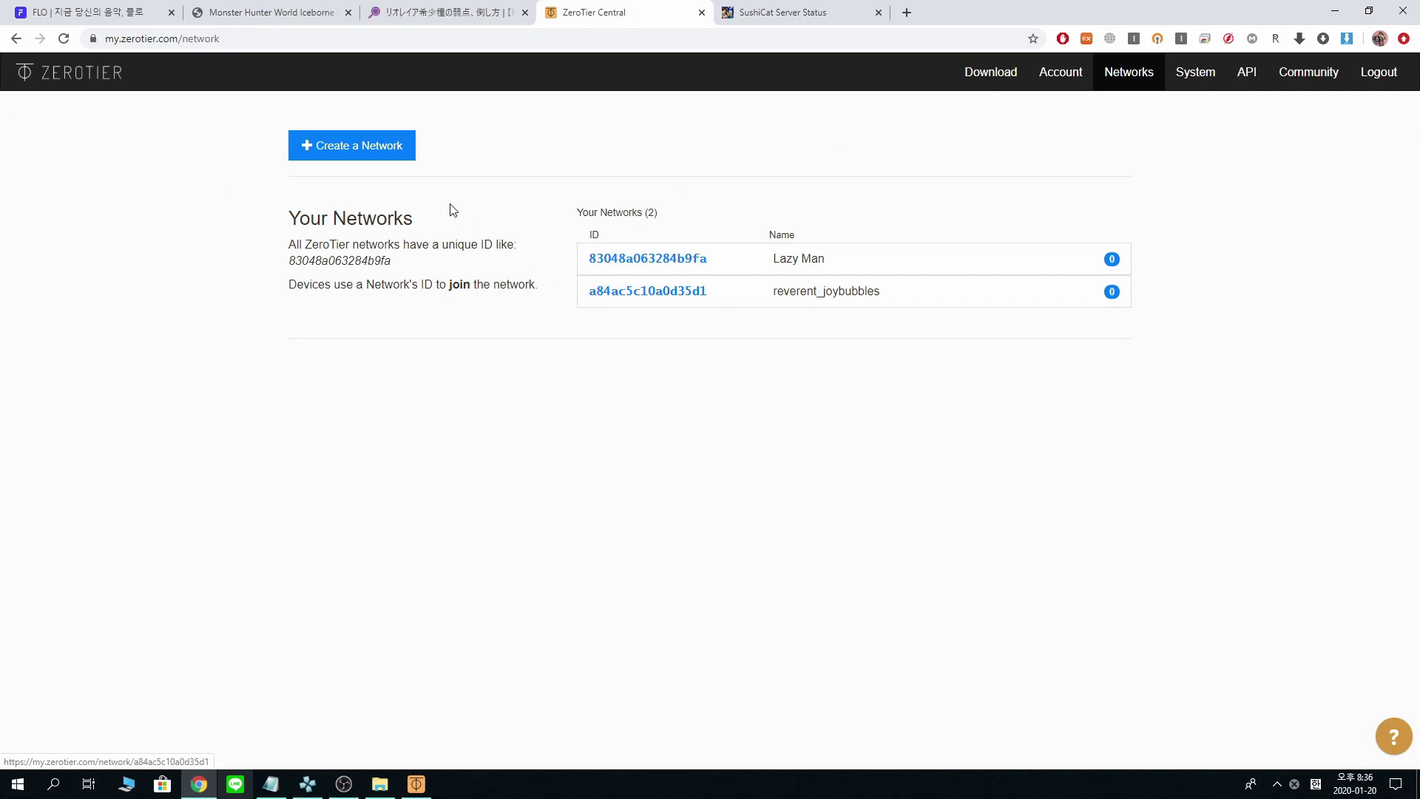
{"action": "left_click", "coordinate": [1064, 74]}
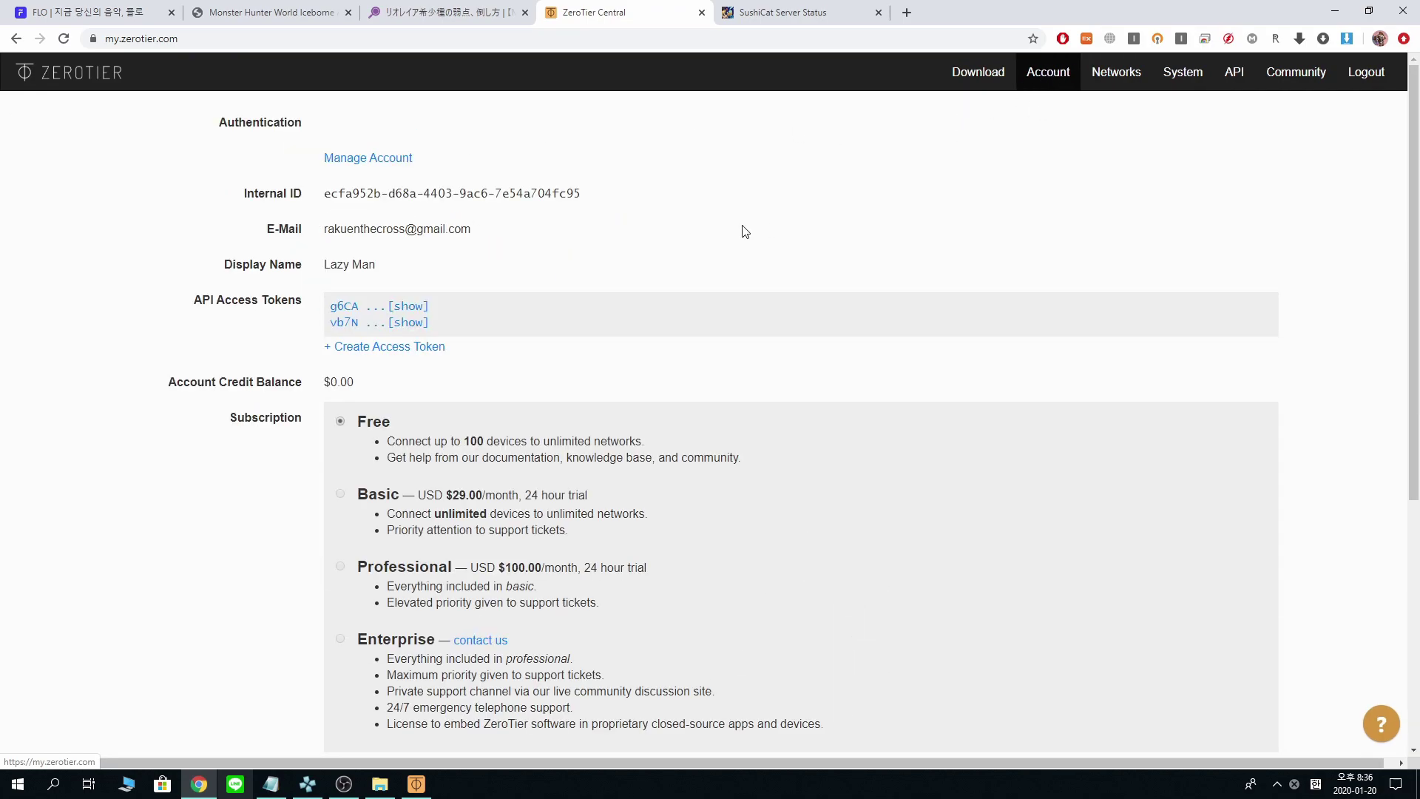
{"action": "left_click_drag", "start_coordinate": [194, 302], "coordinate": [282, 303]}
- Select the stored API key in ZeroTier One's preferences to compare it with the tokens
{"action": "left_click", "coordinate": [1276, 792]}
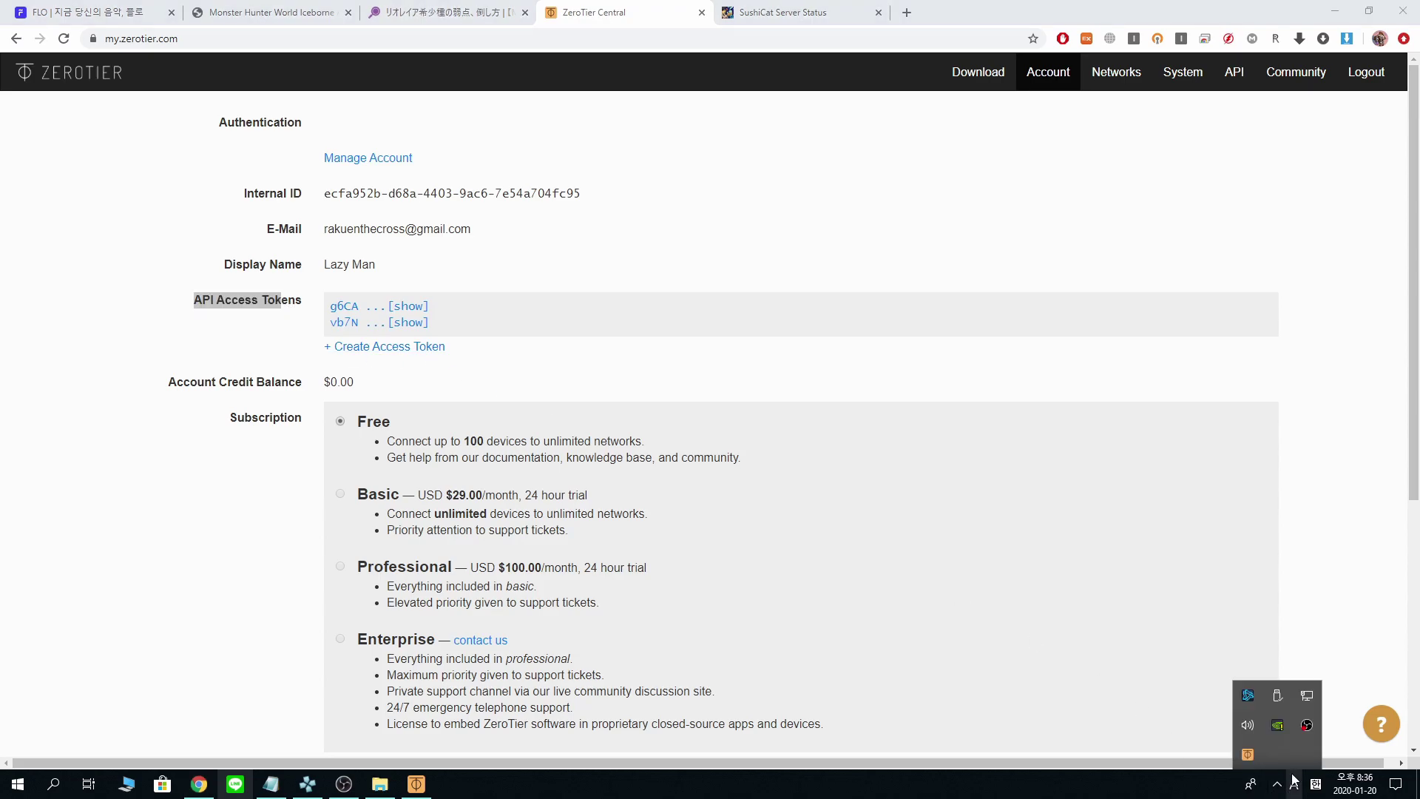
{"action": "left_click", "coordinate": [1255, 759]}
{"action": "left_click", "coordinate": [1223, 730]}
{"action": "left_click_drag", "start_coordinate": [1253, 720], "coordinate": [1077, 645]}
{"action": "left_click_drag", "start_coordinate": [1369, 721], "coordinate": [1085, 721]}
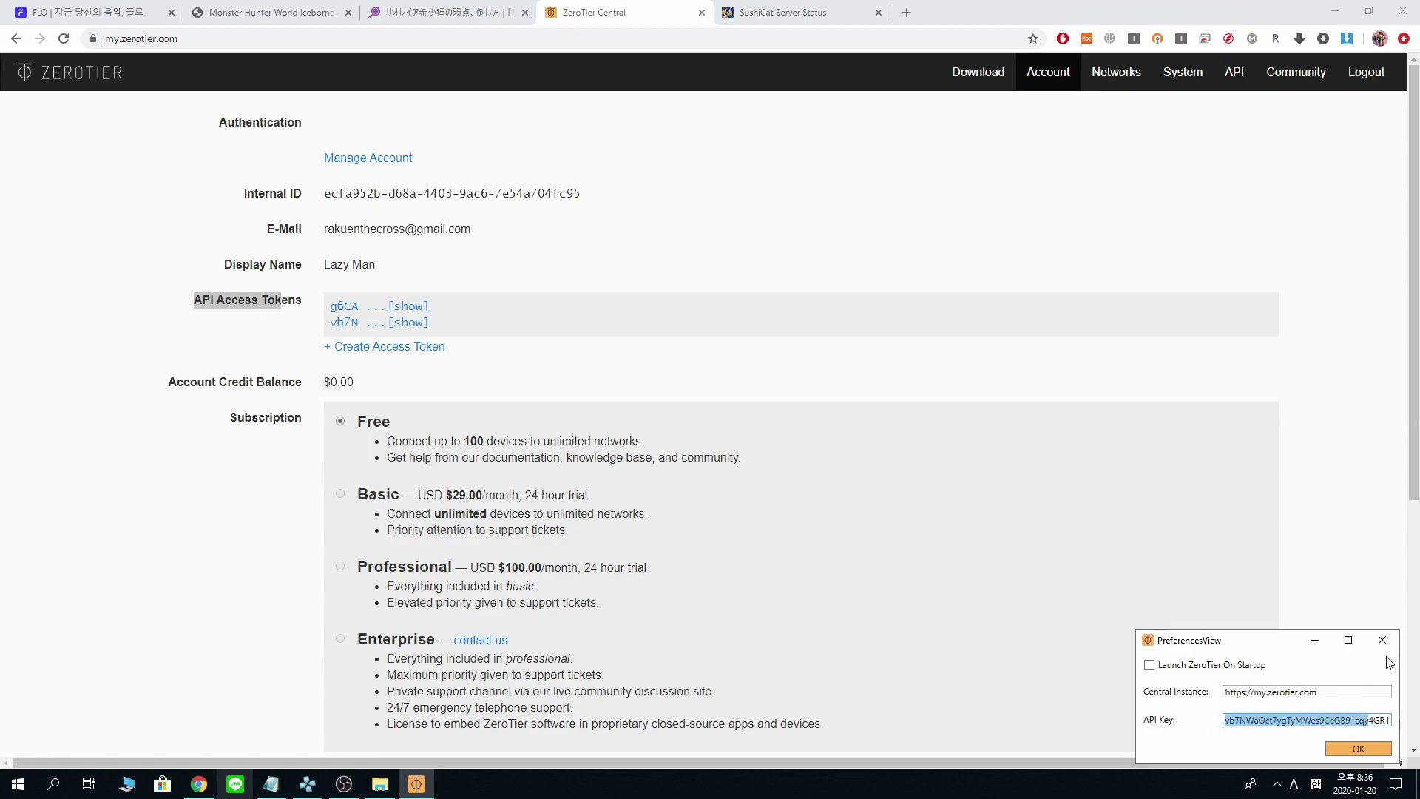
{"action": "left_click", "coordinate": [1382, 640]}
{"action": "left_click", "coordinate": [1277, 784]}
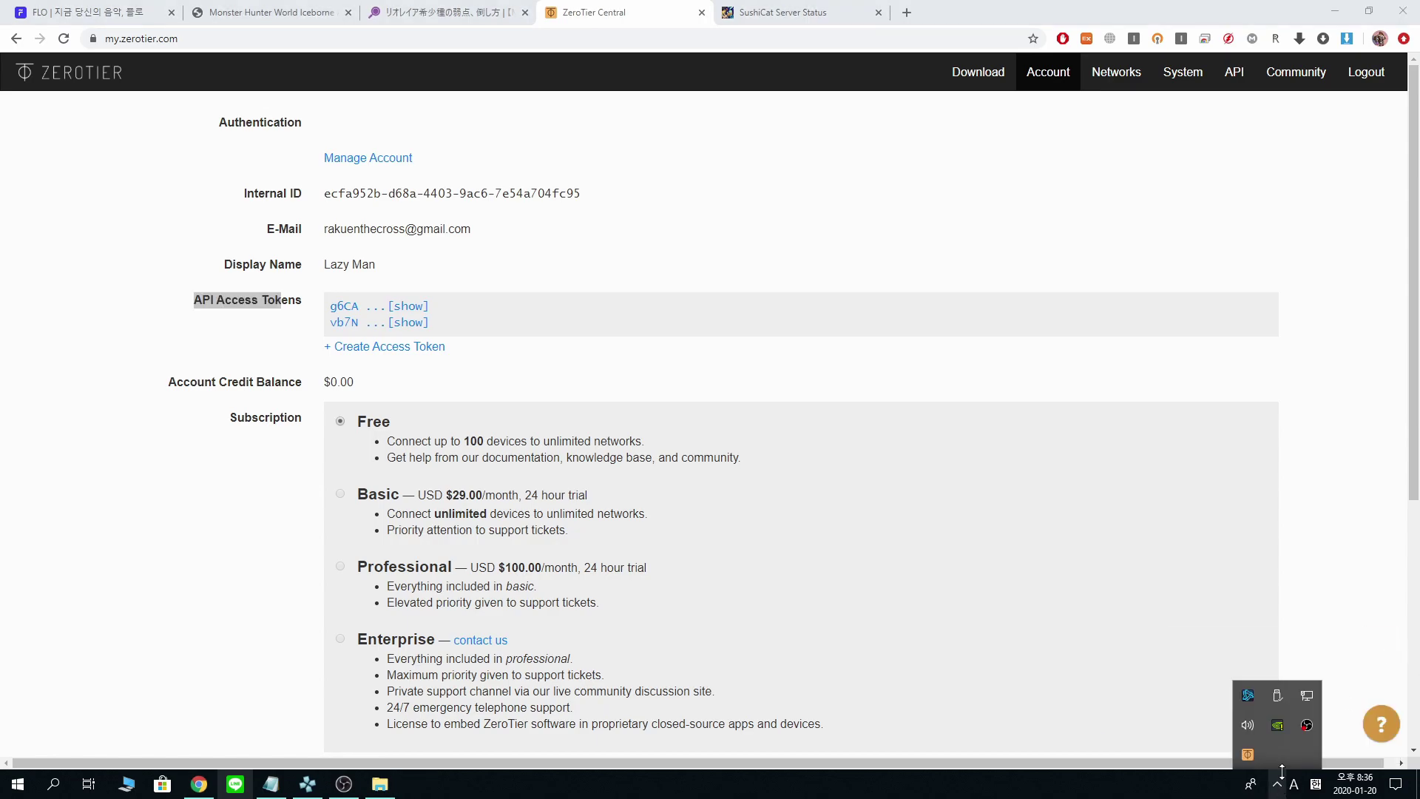
{"action": "left_click", "coordinate": [1248, 755]}
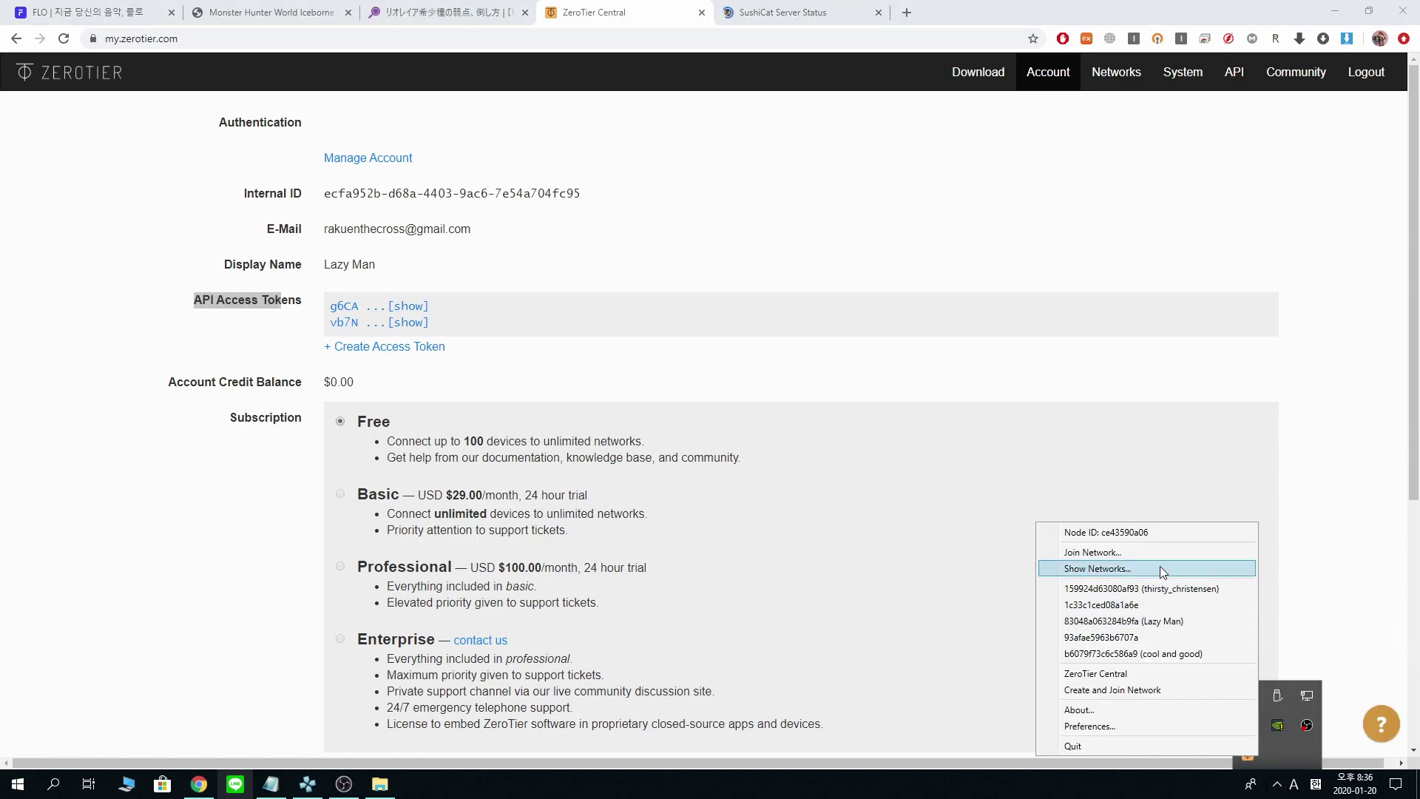
- Begin a network join, then revisit the reverent_joybubbles page in ZeroTier Central
{"action": "left_click", "coordinate": [1159, 555]}
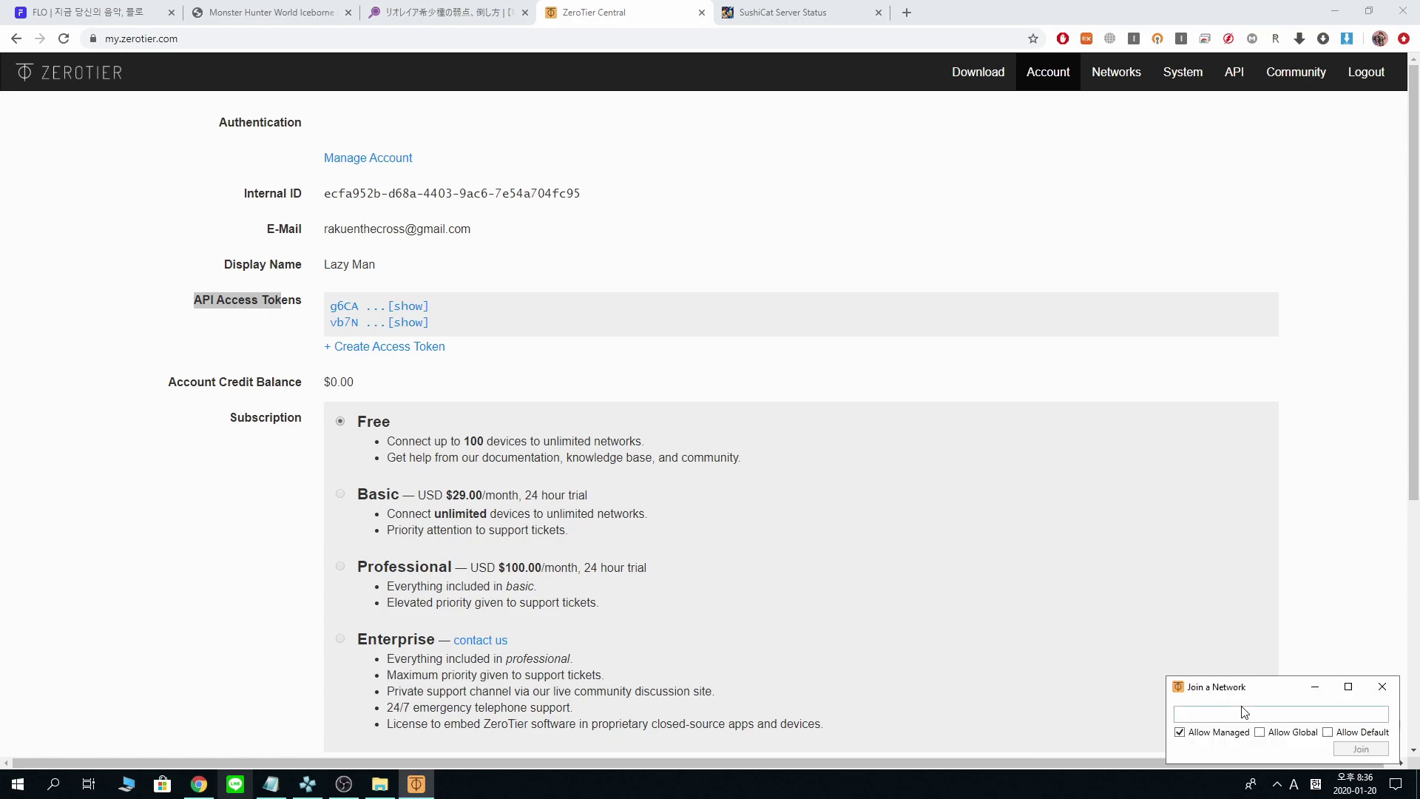
{"action": "right_click", "coordinate": [1245, 713]}
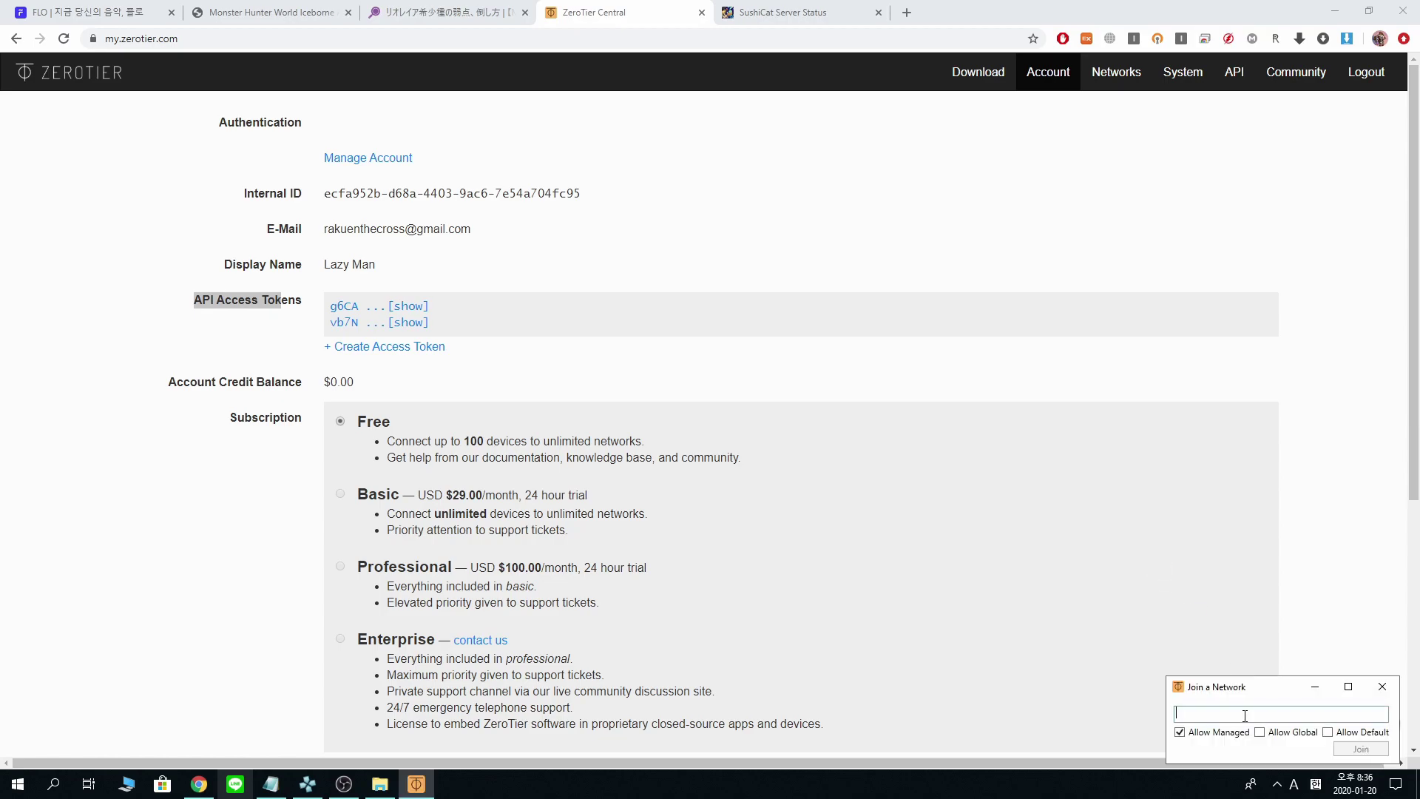
{"action": "left_click", "coordinate": [1131, 77]}
{"action": "left_click", "coordinate": [638, 293]}
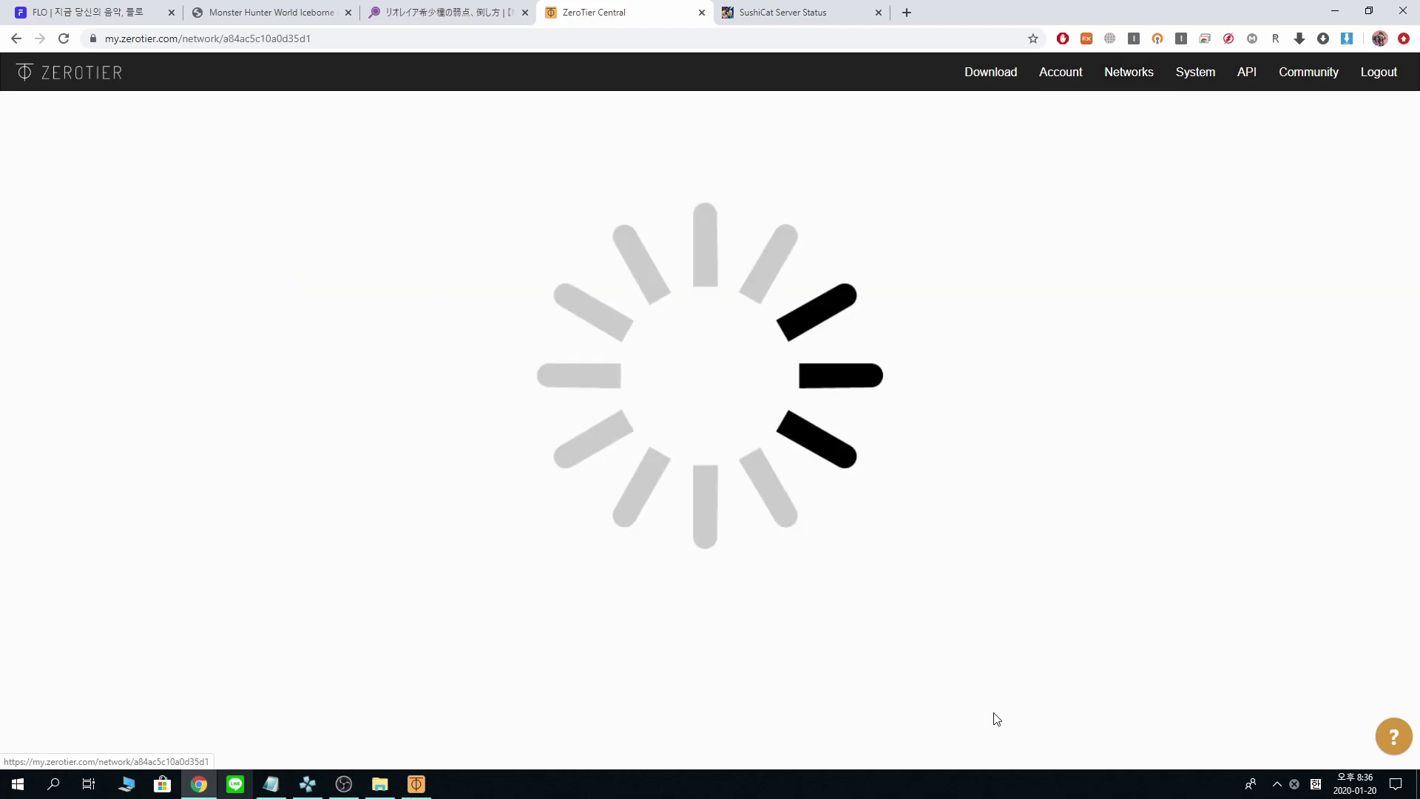
{"action": "scroll", "coordinate": [996, 718], "scroll_direction": "down", "scroll_amount": 15}
{"action": "left_click", "coordinate": [1277, 784]}
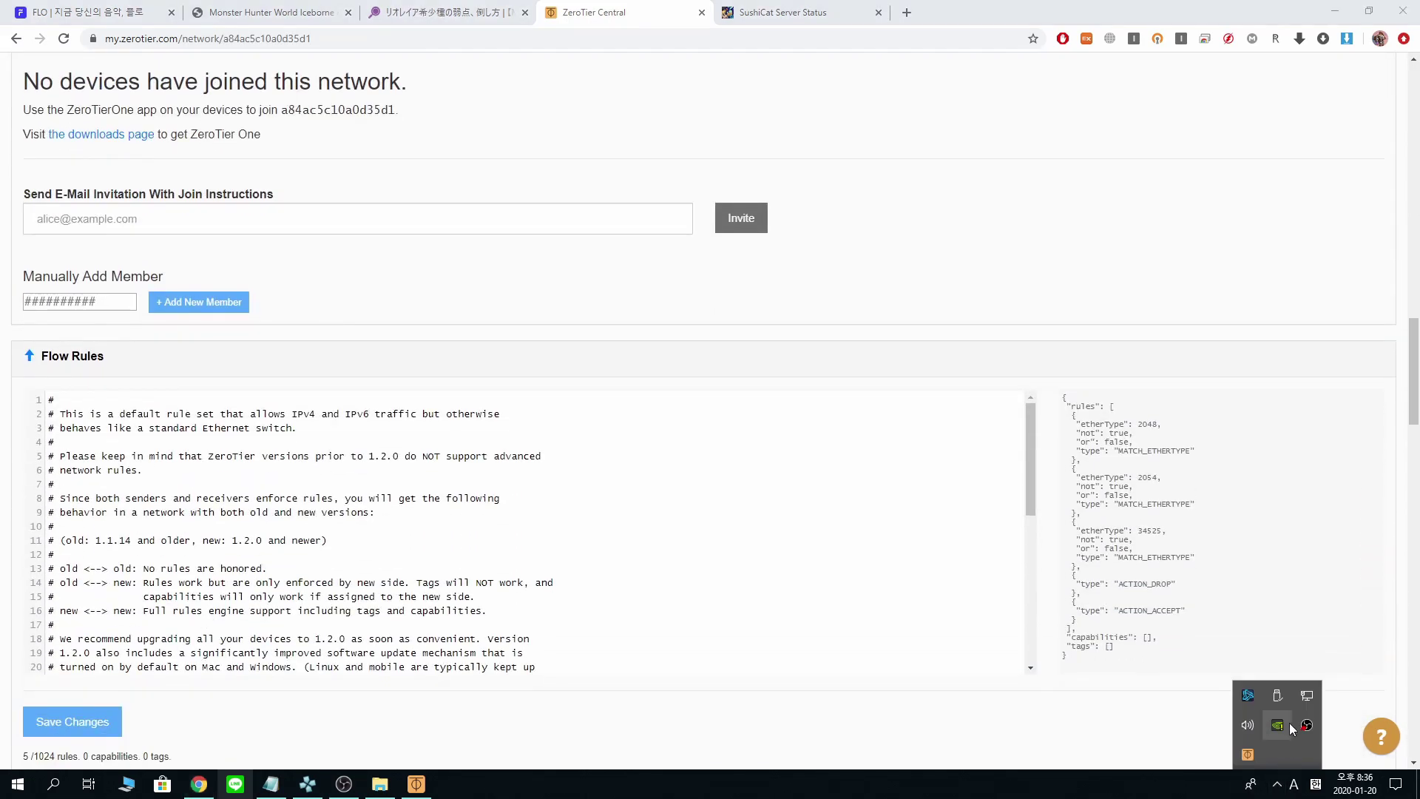
{"action": "left_click", "coordinate": [1249, 754]}
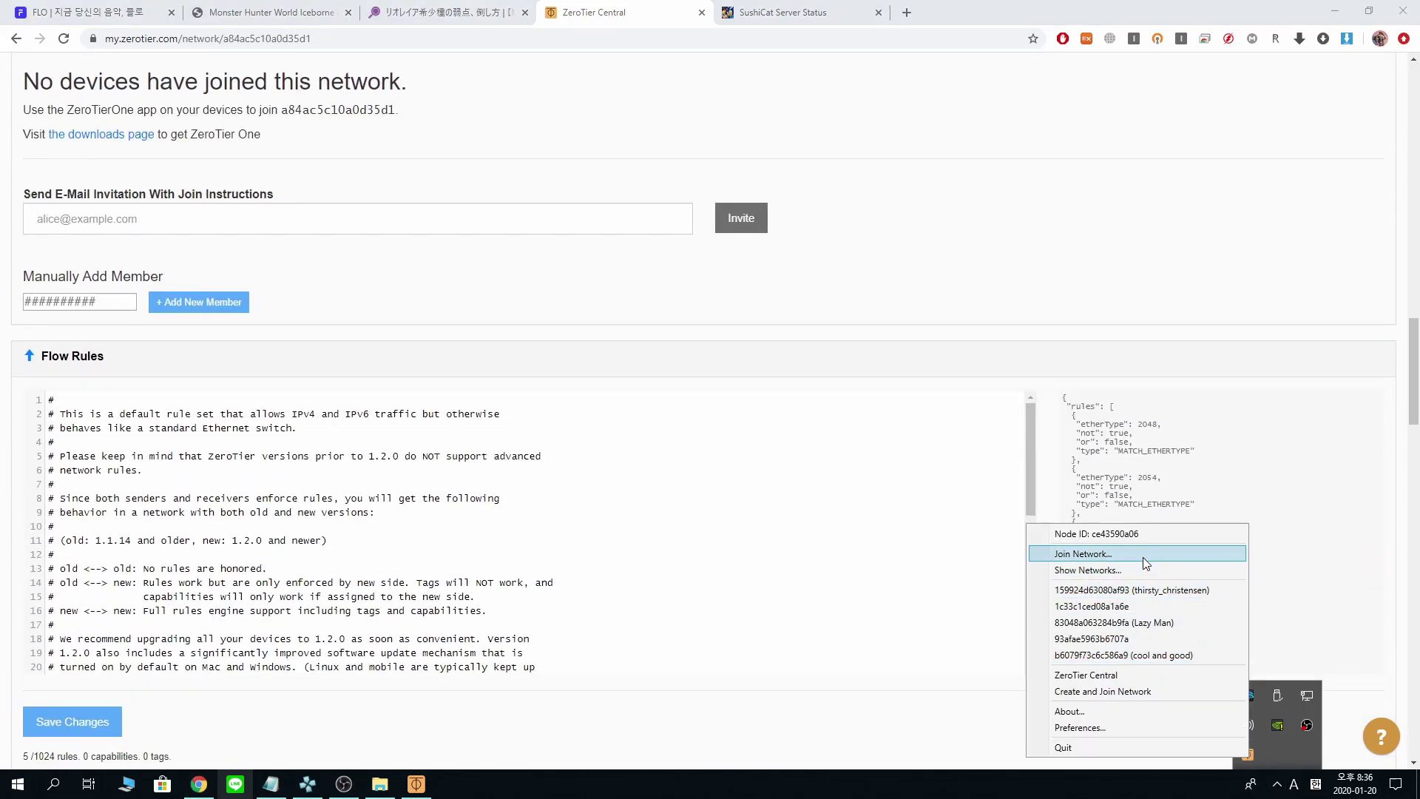
{"action": "left_click", "coordinate": [1143, 555]}
{"action": "right_click", "coordinate": [1239, 715]}
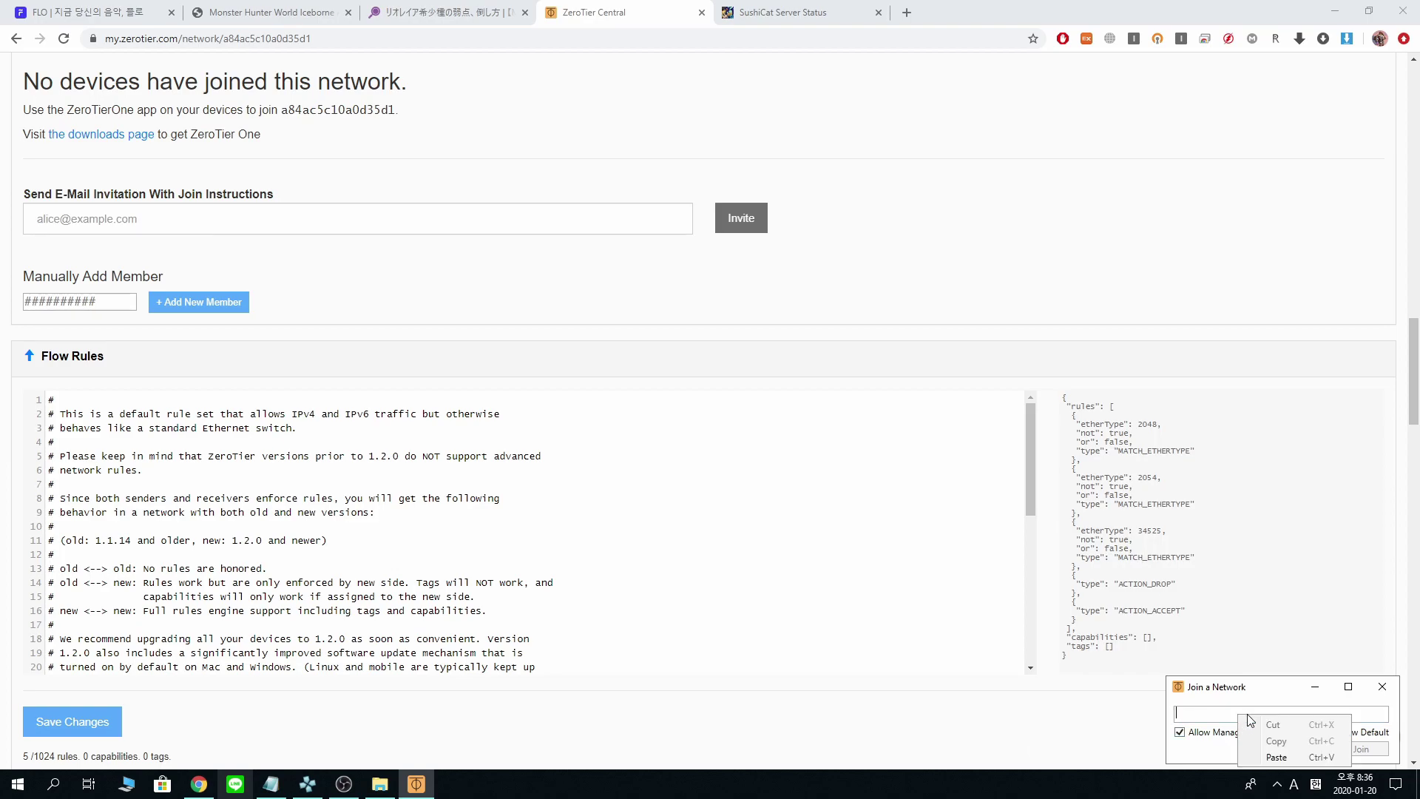
{"action": "left_click", "coordinate": [1284, 751]}
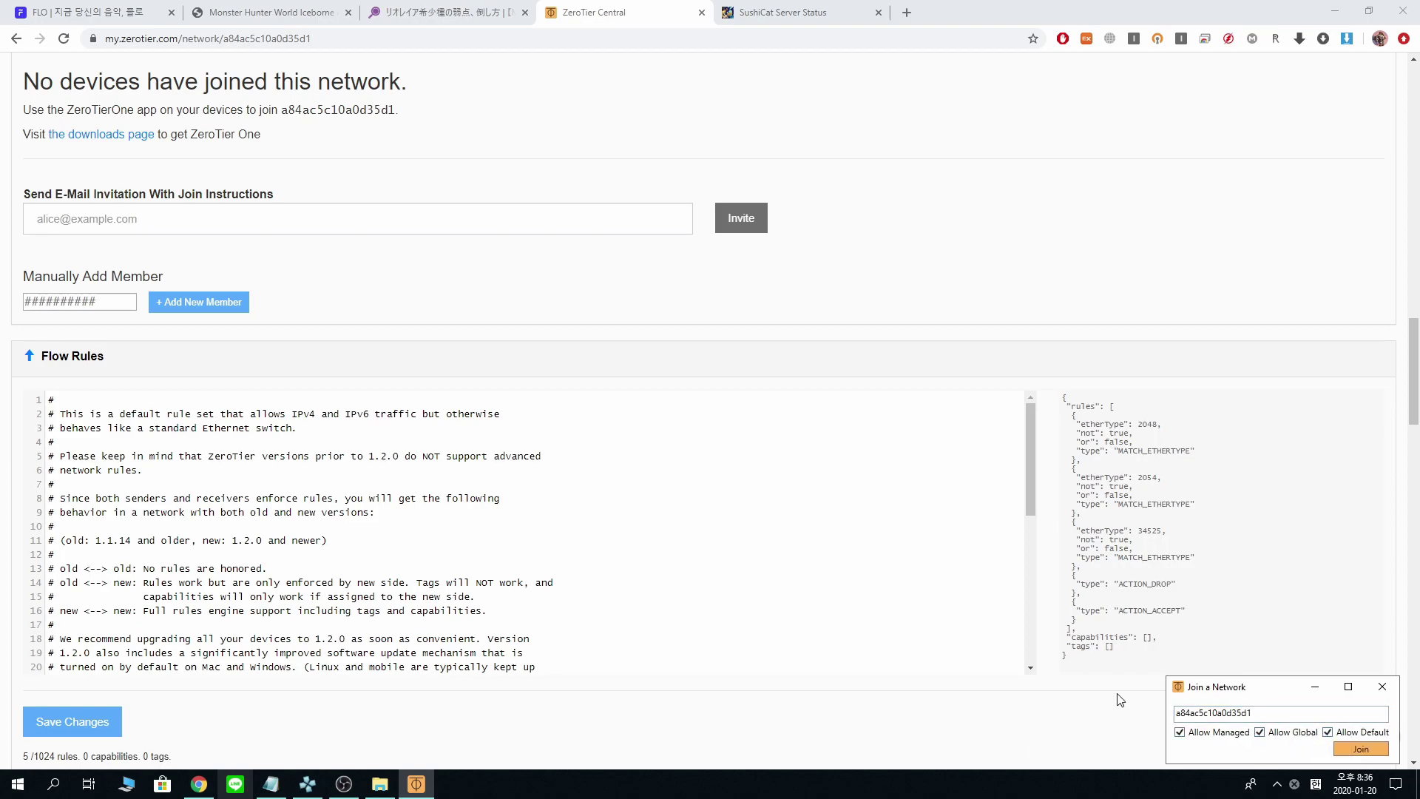
{"action": "scroll", "coordinate": [1121, 699], "scroll_direction": "up", "scroll_amount": 20}
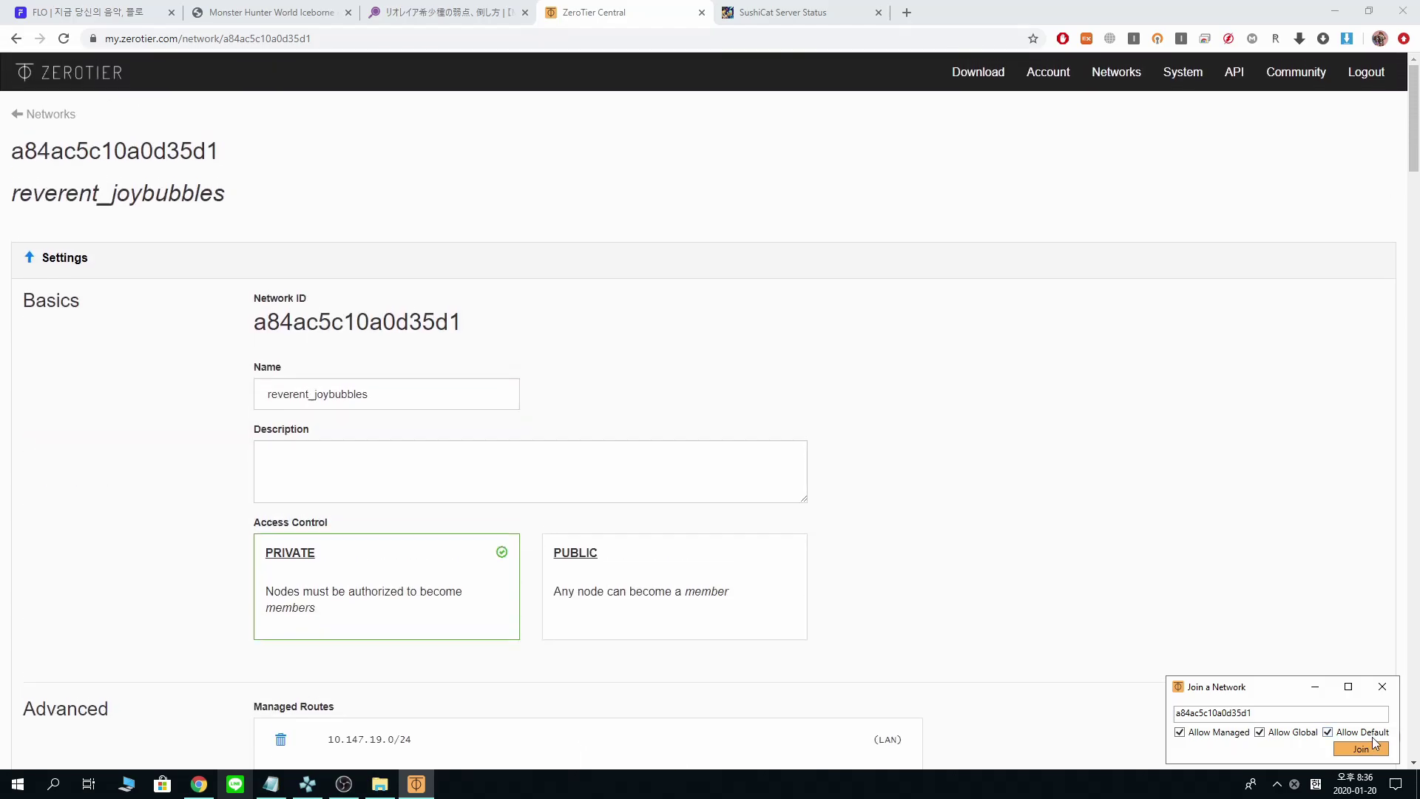
{"action": "left_click", "coordinate": [1361, 749]}
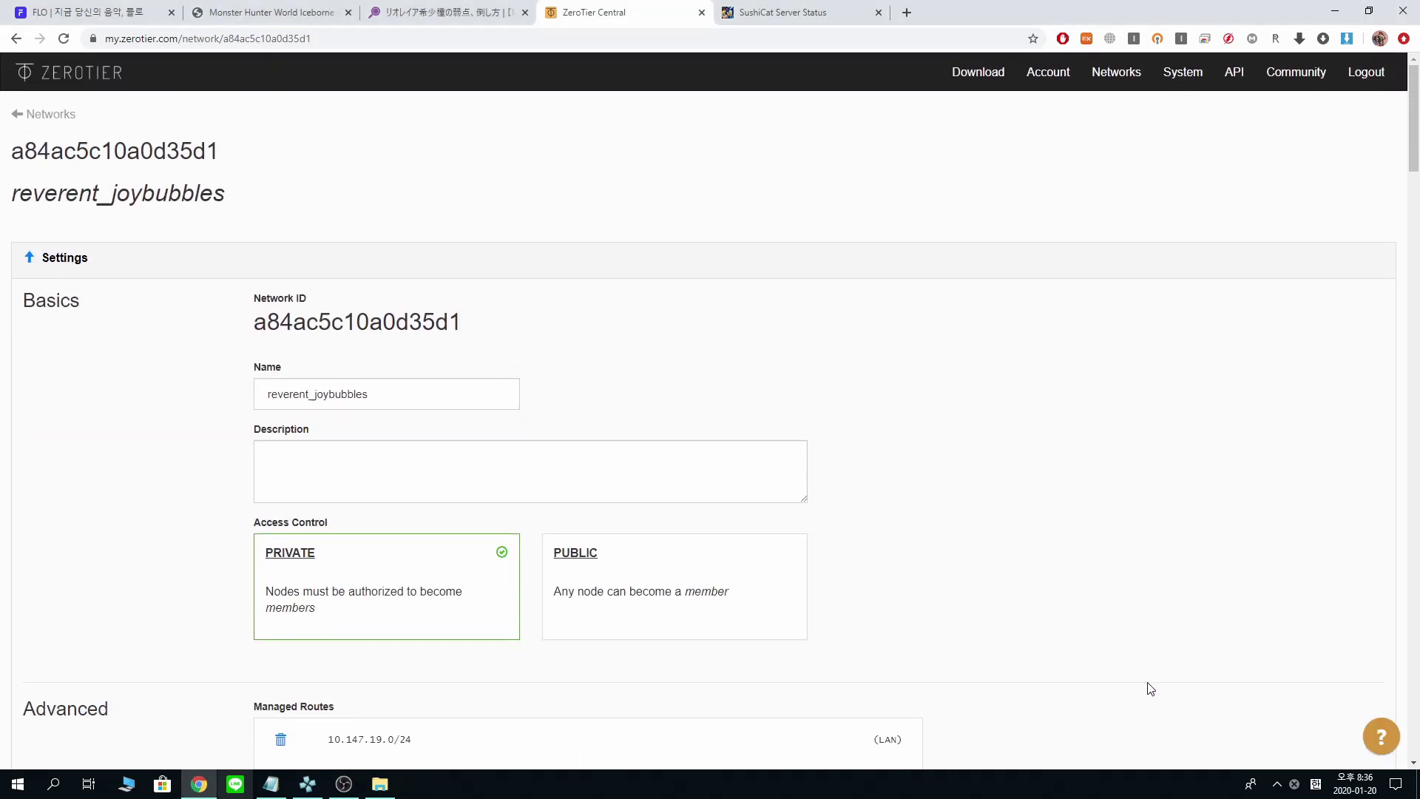
- Scroll to the Members section until the new online, unauthorized device appears
{"action": "scroll", "coordinate": [1085, 400], "scroll_direction": "down", "scroll_amount": 20}
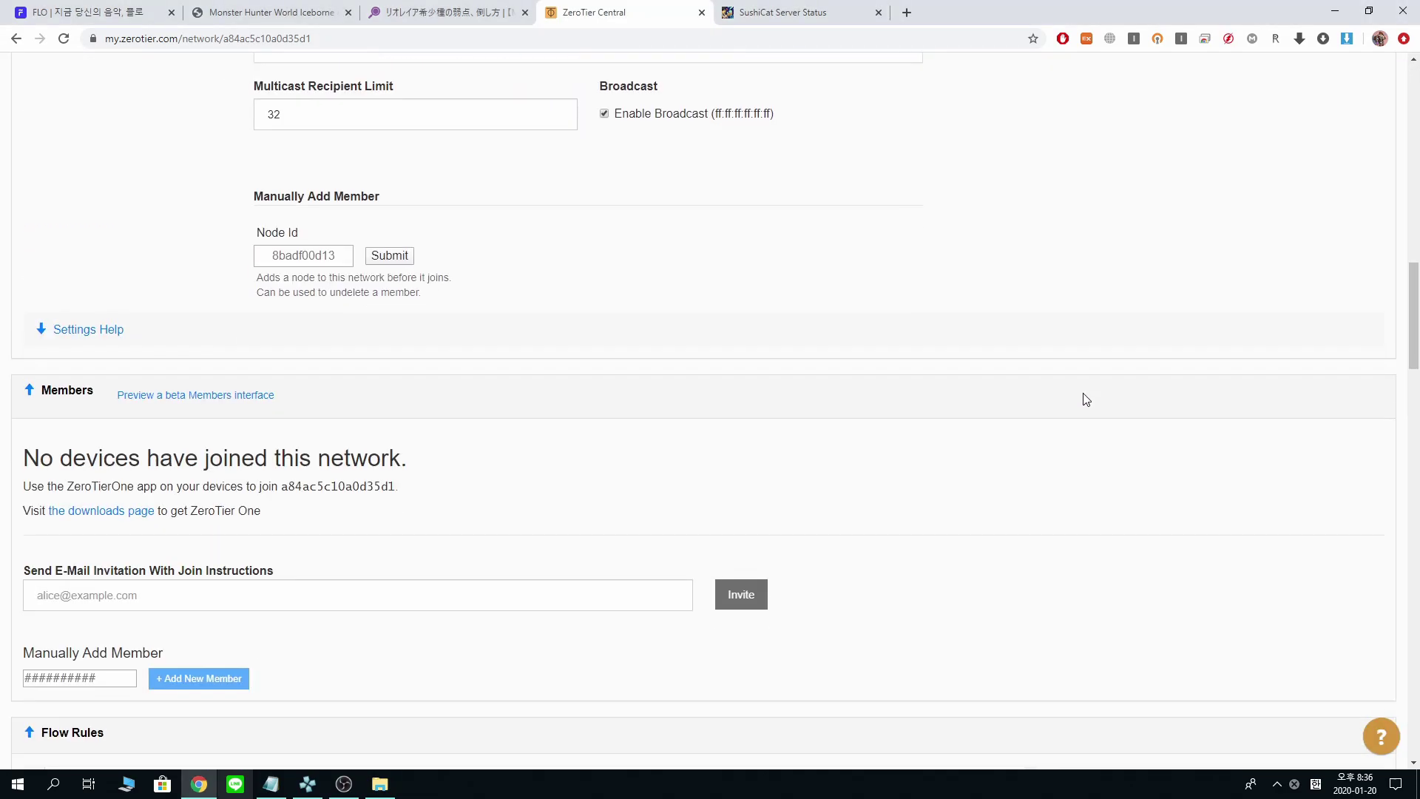
{"action": "scroll", "coordinate": [1085, 399], "scroll_direction": "down", "scroll_amount": 7}
{"action": "scroll", "coordinate": [1083, 403], "scroll_direction": "up", "scroll_amount": 5}
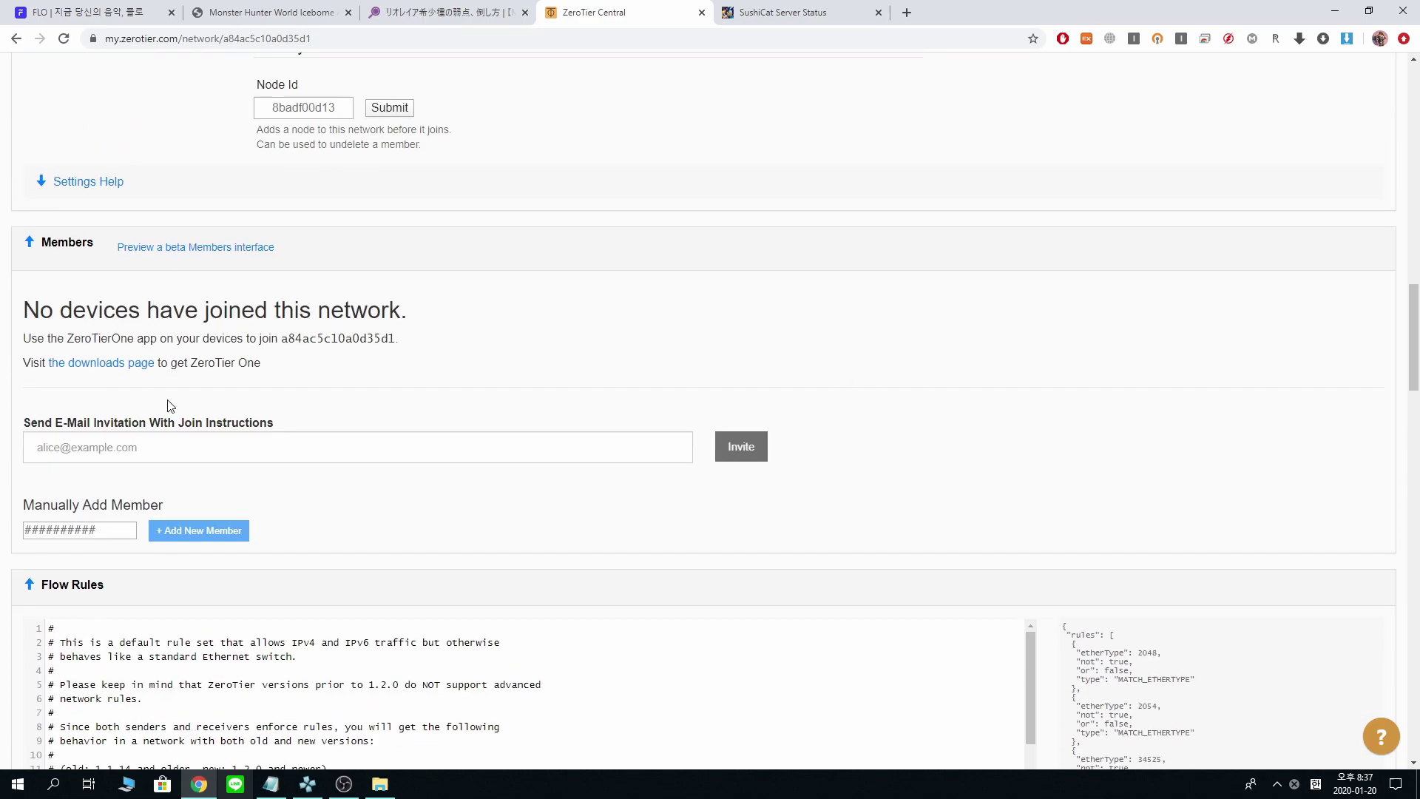
{"action": "scroll", "coordinate": [148, 473], "scroll_direction": "up", "scroll_amount": 4}
{"action": "scroll", "coordinate": [266, 471], "scroll_direction": "down", "scroll_amount": 2}
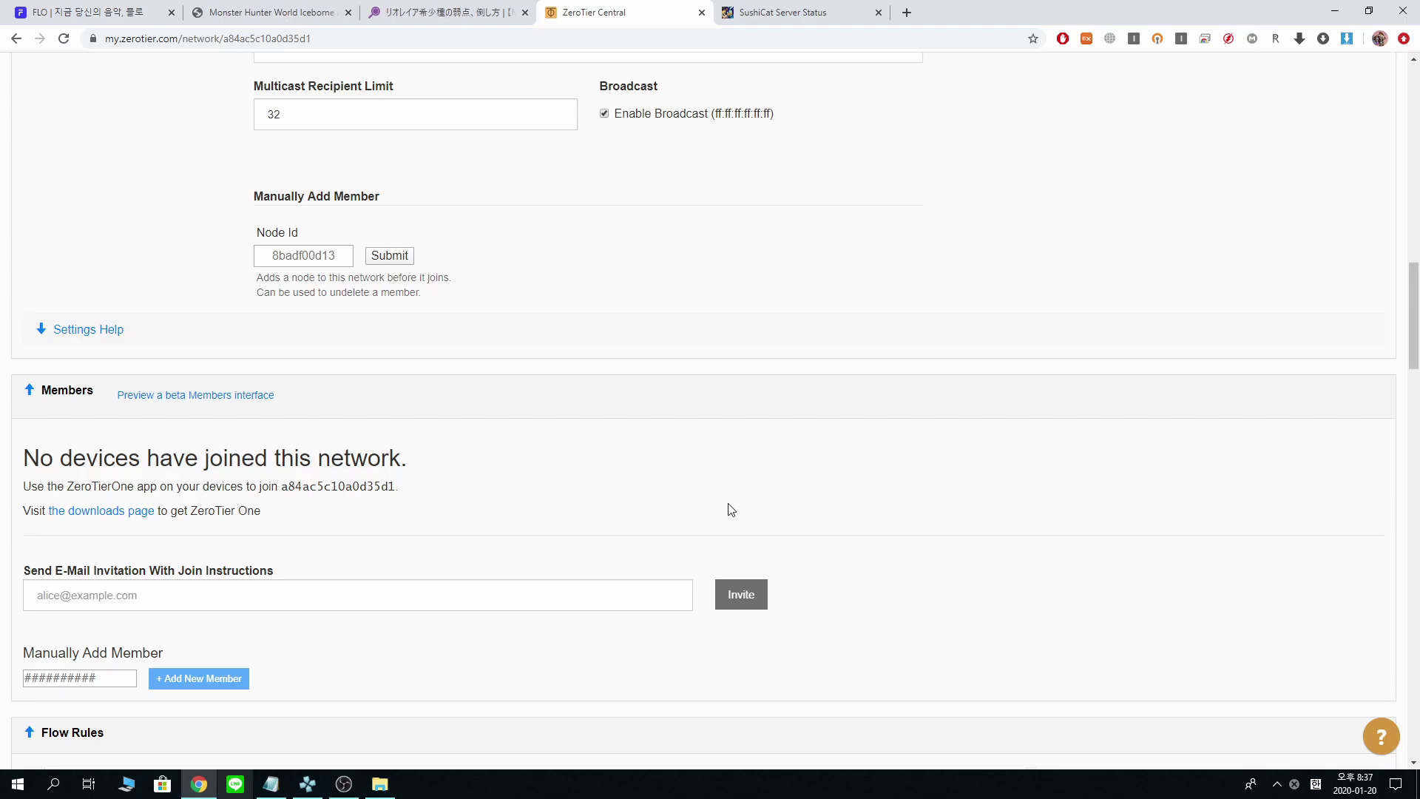
{"action": "scroll", "coordinate": [733, 545], "scroll_direction": "up", "scroll_amount": 2}
{"action": "scroll", "coordinate": [732, 546], "scroll_direction": "down", "scroll_amount": 4}
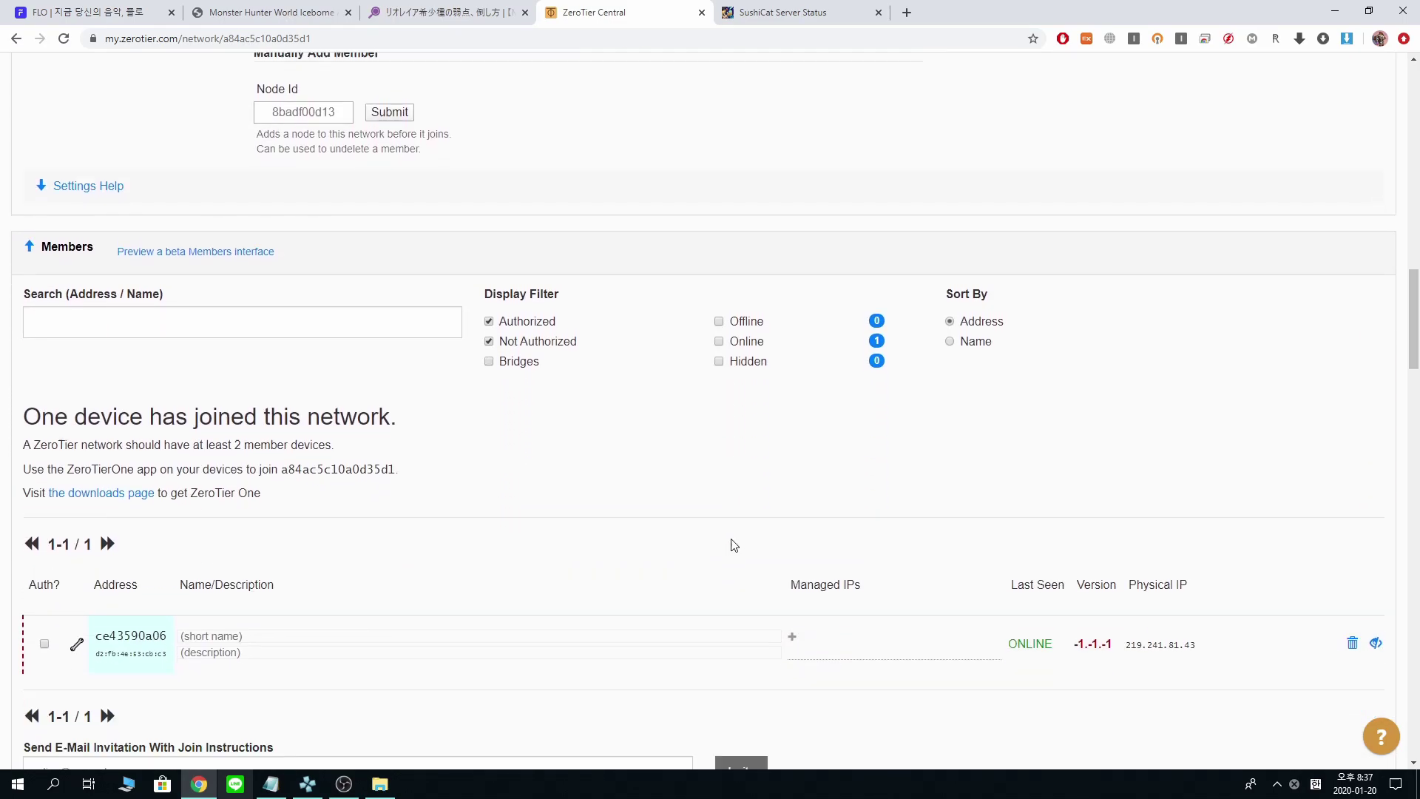
{"action": "scroll", "coordinate": [734, 545], "scroll_direction": "down", "scroll_amount": 3}
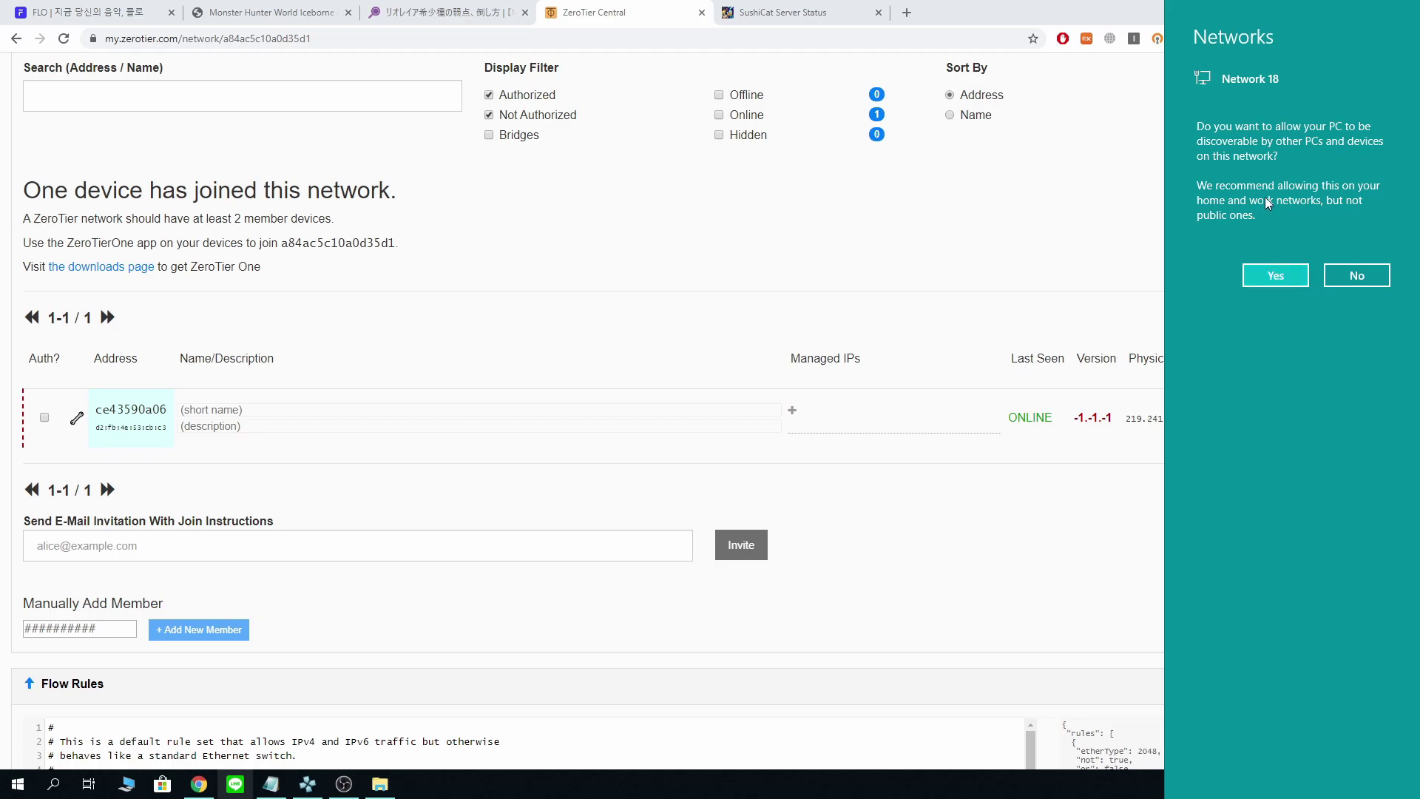
- Make the PC discoverable on Network 18 and authorize member ce43590a06
{"action": "left_click", "coordinate": [1293, 278]}
{"action": "left_click", "coordinate": [1293, 281]}
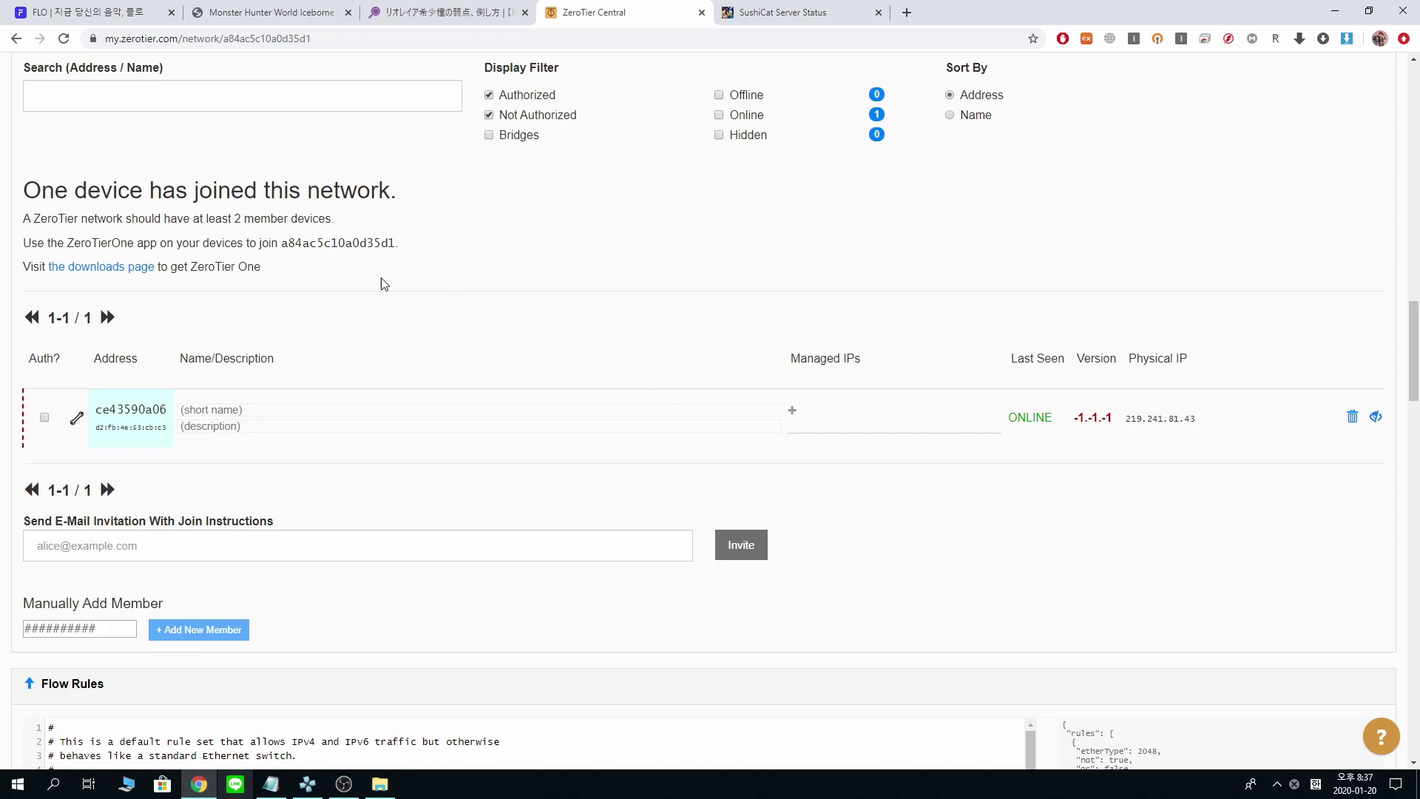
{"action": "scroll", "coordinate": [466, 597], "scroll_direction": "up", "scroll_amount": 3}
{"action": "scroll", "coordinate": [492, 644], "scroll_direction": "down", "scroll_amount": 5}
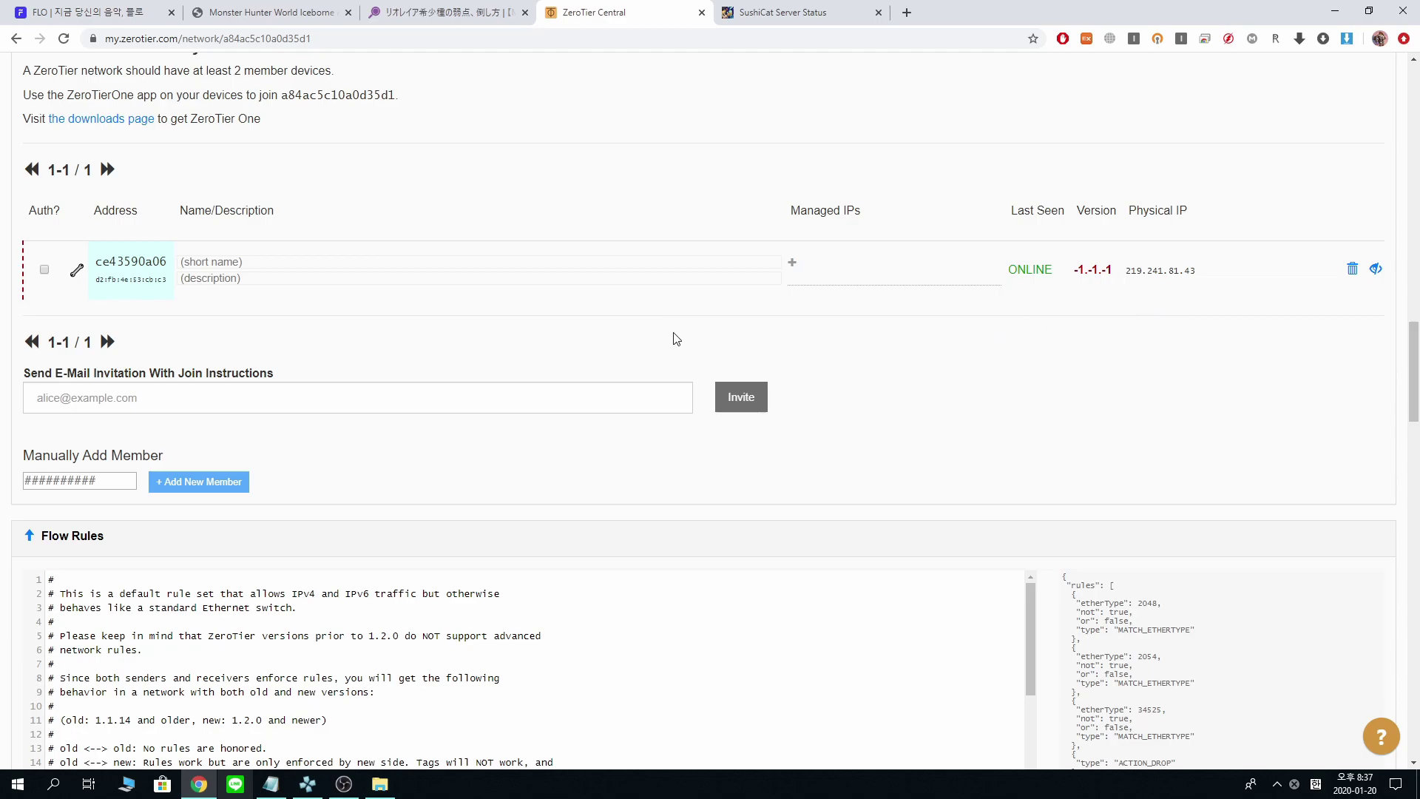
{"action": "scroll", "coordinate": [234, 533], "scroll_direction": "up", "scroll_amount": 2}
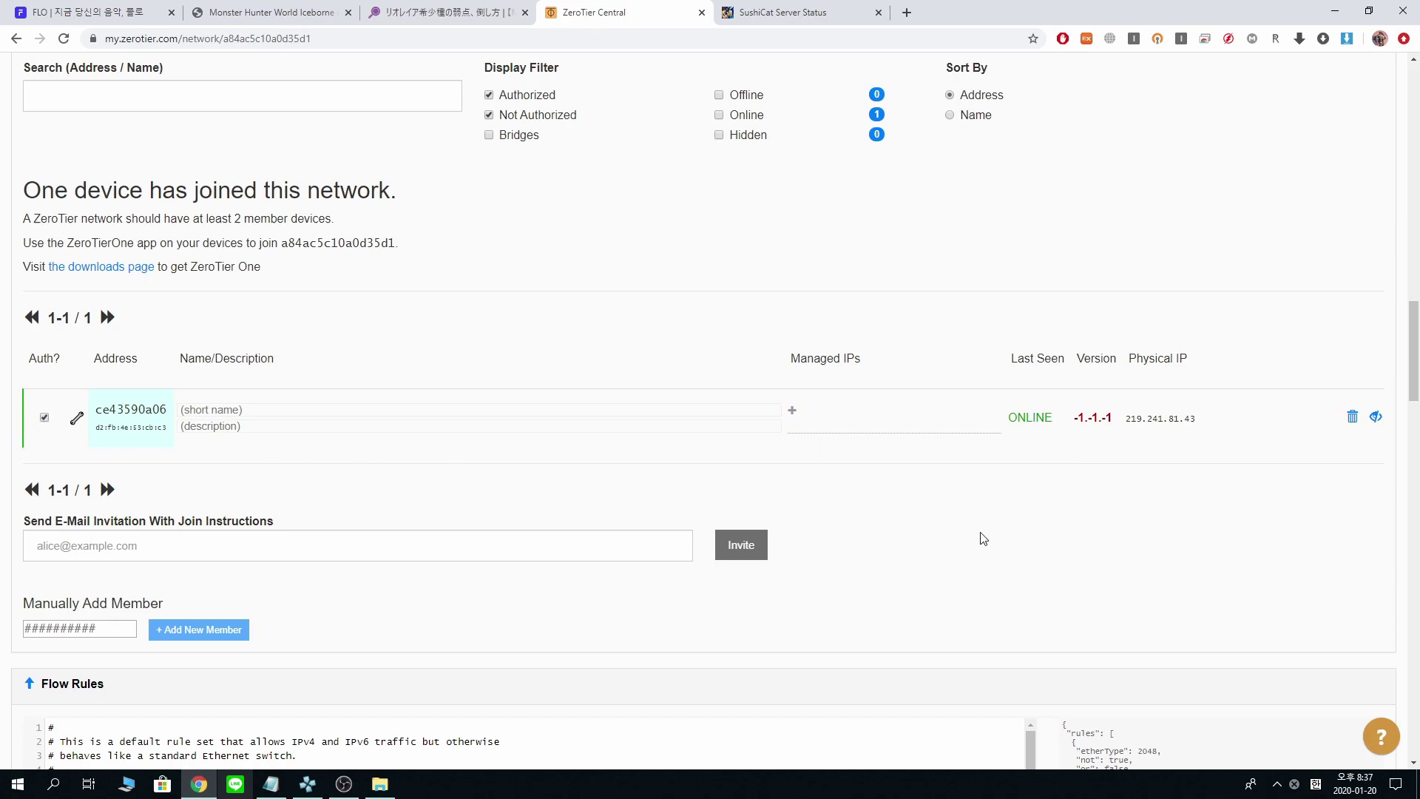
{"action": "left_click", "coordinate": [1278, 786]}
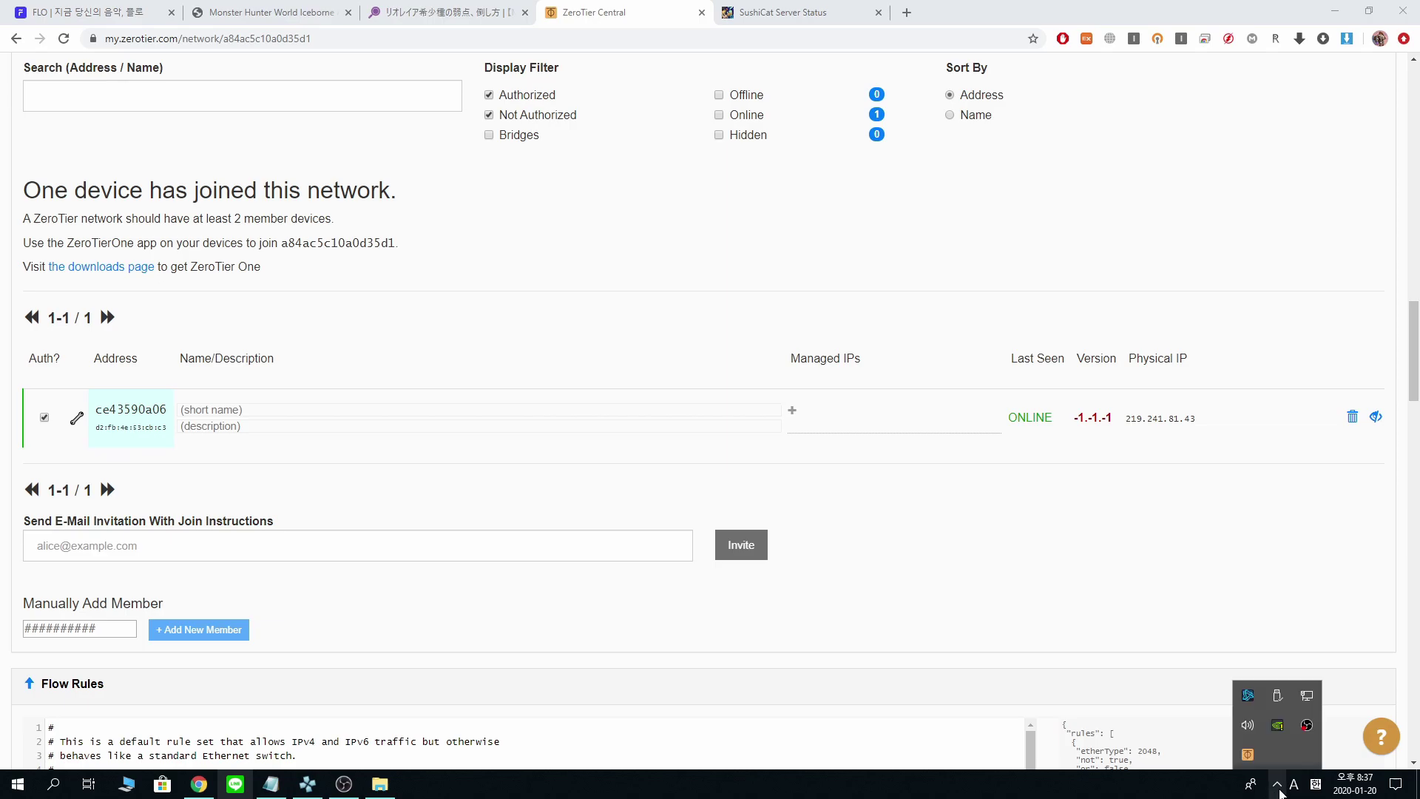
{"action": "left_click", "coordinate": [1249, 754]}
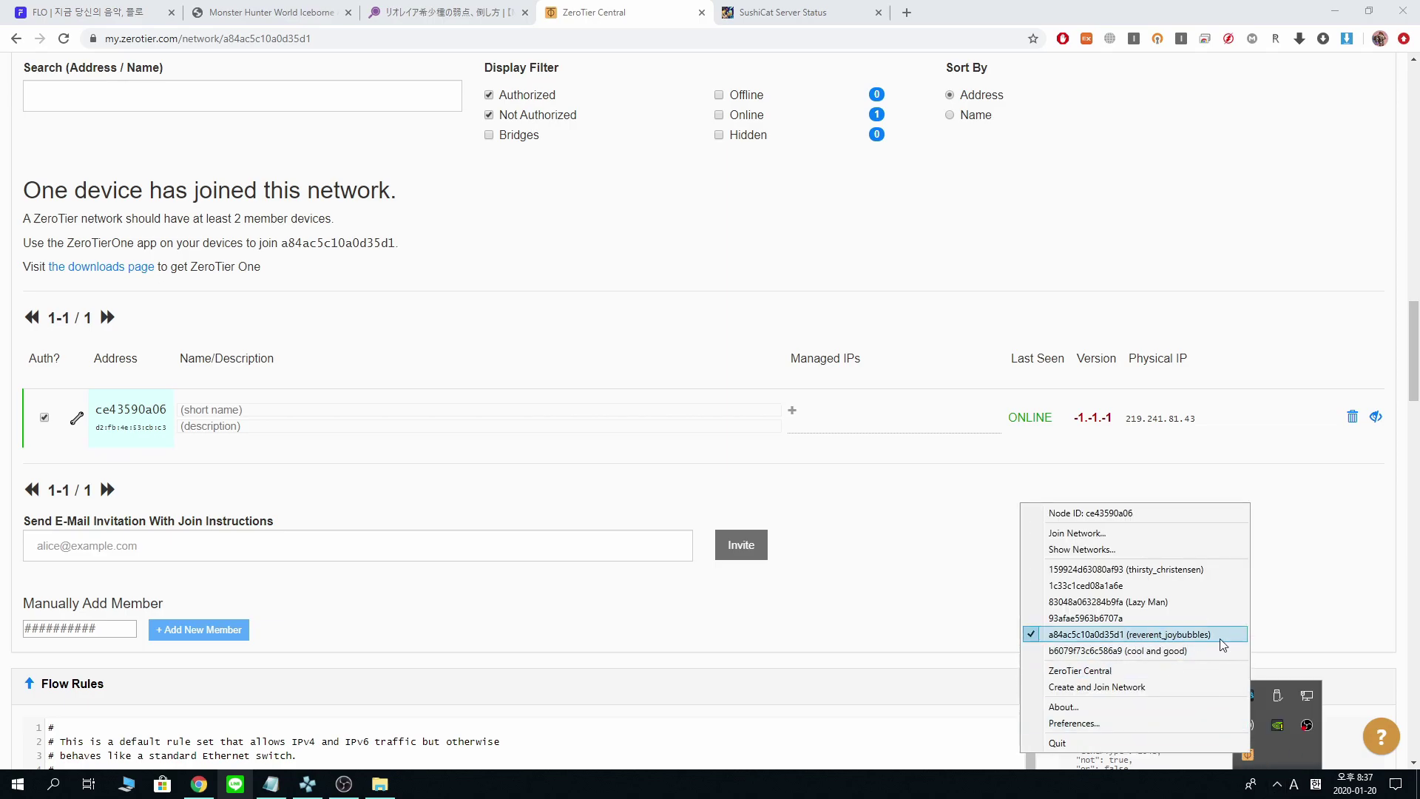
- Open ZeroTier One's joined-networks window and scroll to reverent_joybubbles
{"action": "left_click", "coordinate": [445, 485]}
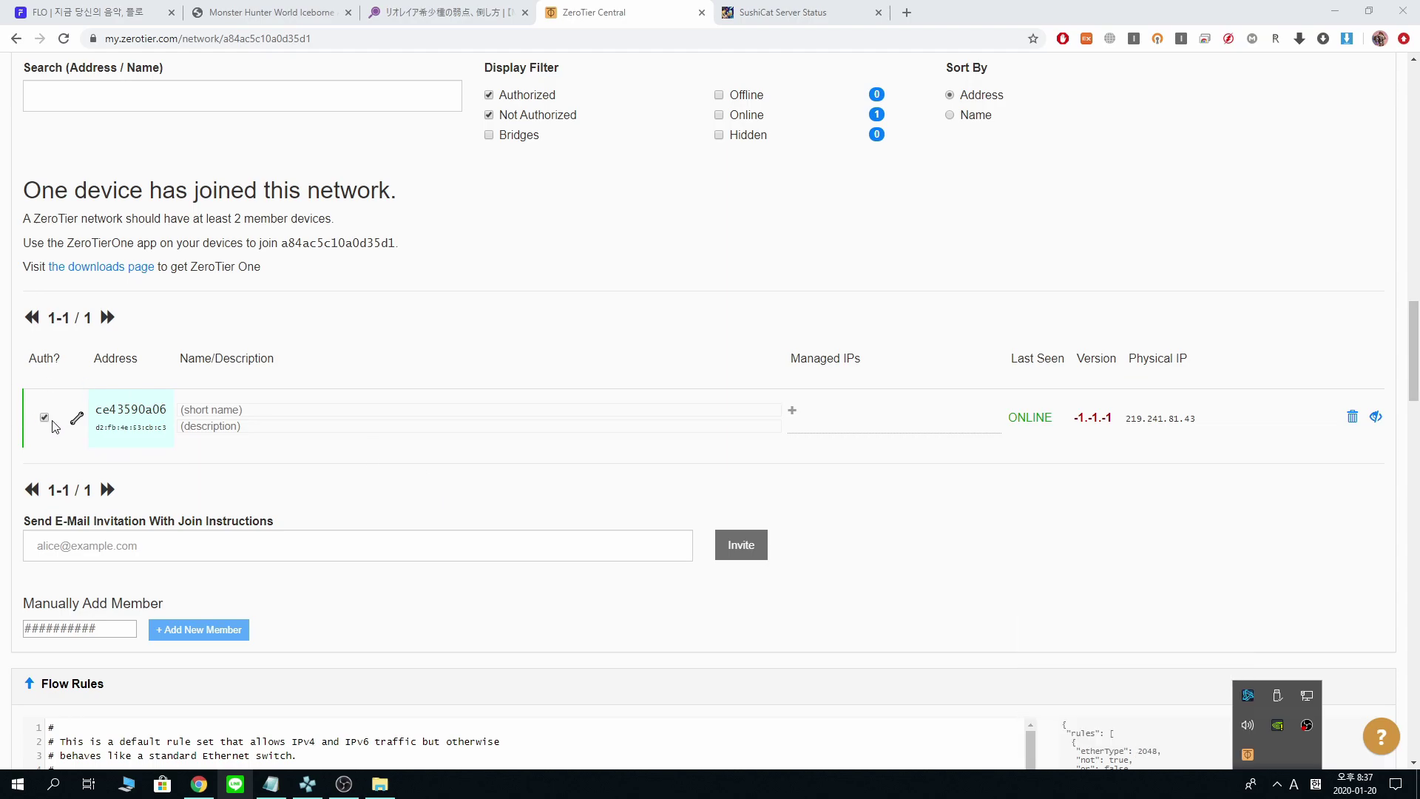
{"action": "left_click", "coordinate": [1249, 756]}
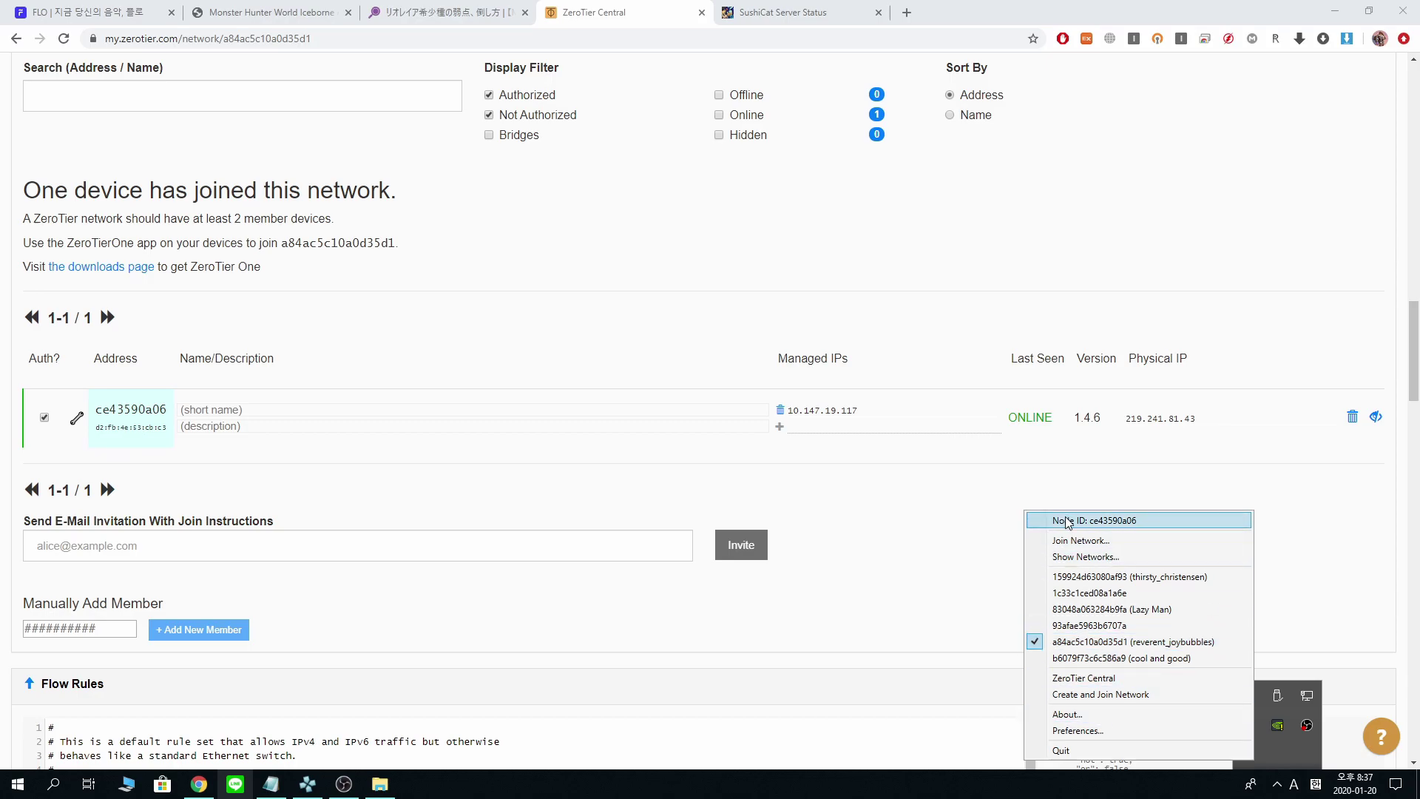
{"action": "left_click", "coordinate": [1096, 561]}
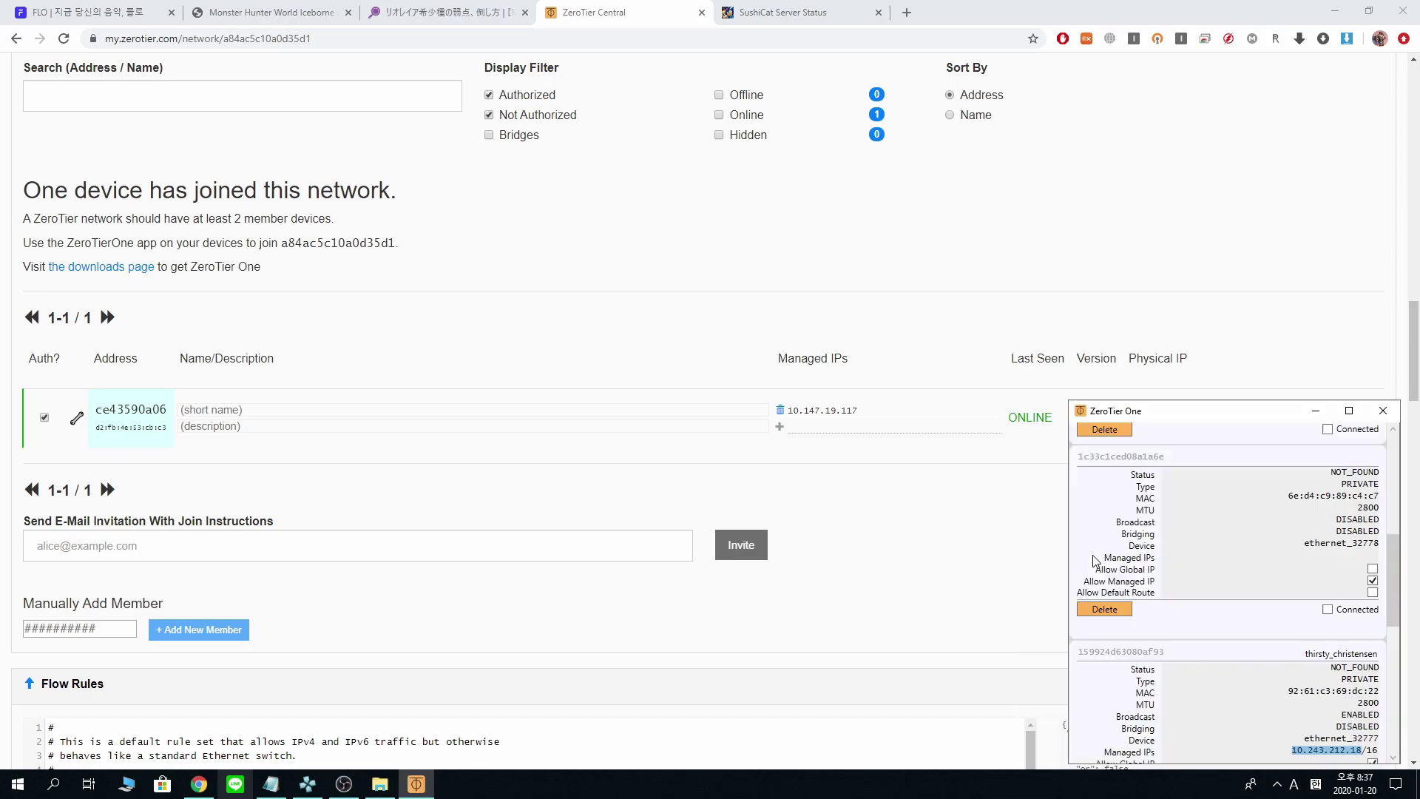
{"action": "scroll", "coordinate": [1234, 664], "scroll_direction": "down", "scroll_amount": 3}
{"action": "scroll", "coordinate": [1238, 658], "scroll_direction": "down", "scroll_amount": 5}
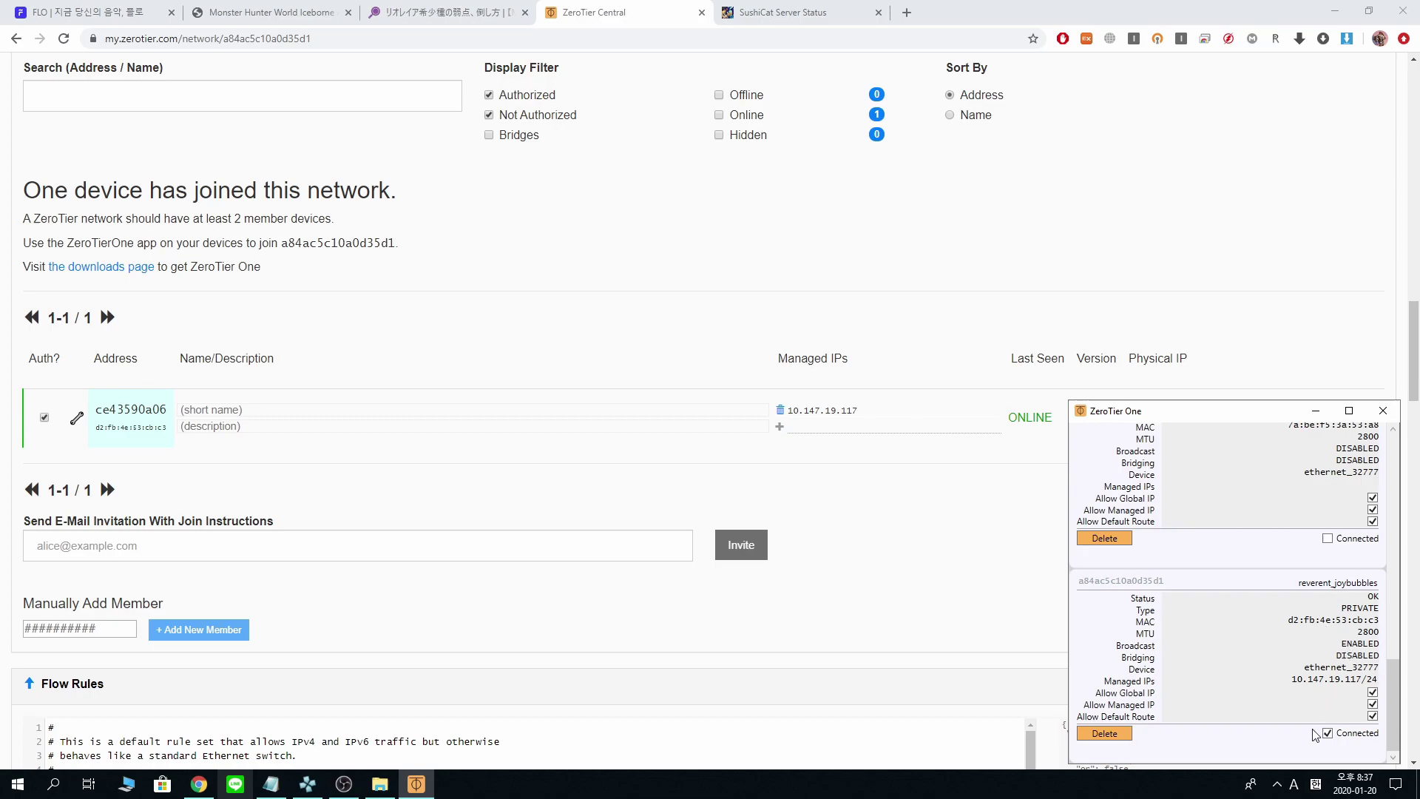
- Copy the managed IP 10.147.19.117 and switch back to PPSSPP
{"action": "left_click_drag", "start_coordinate": [1295, 679], "coordinate": [1345, 680]}
{"action": "right_click", "coordinate": [1356, 686]}
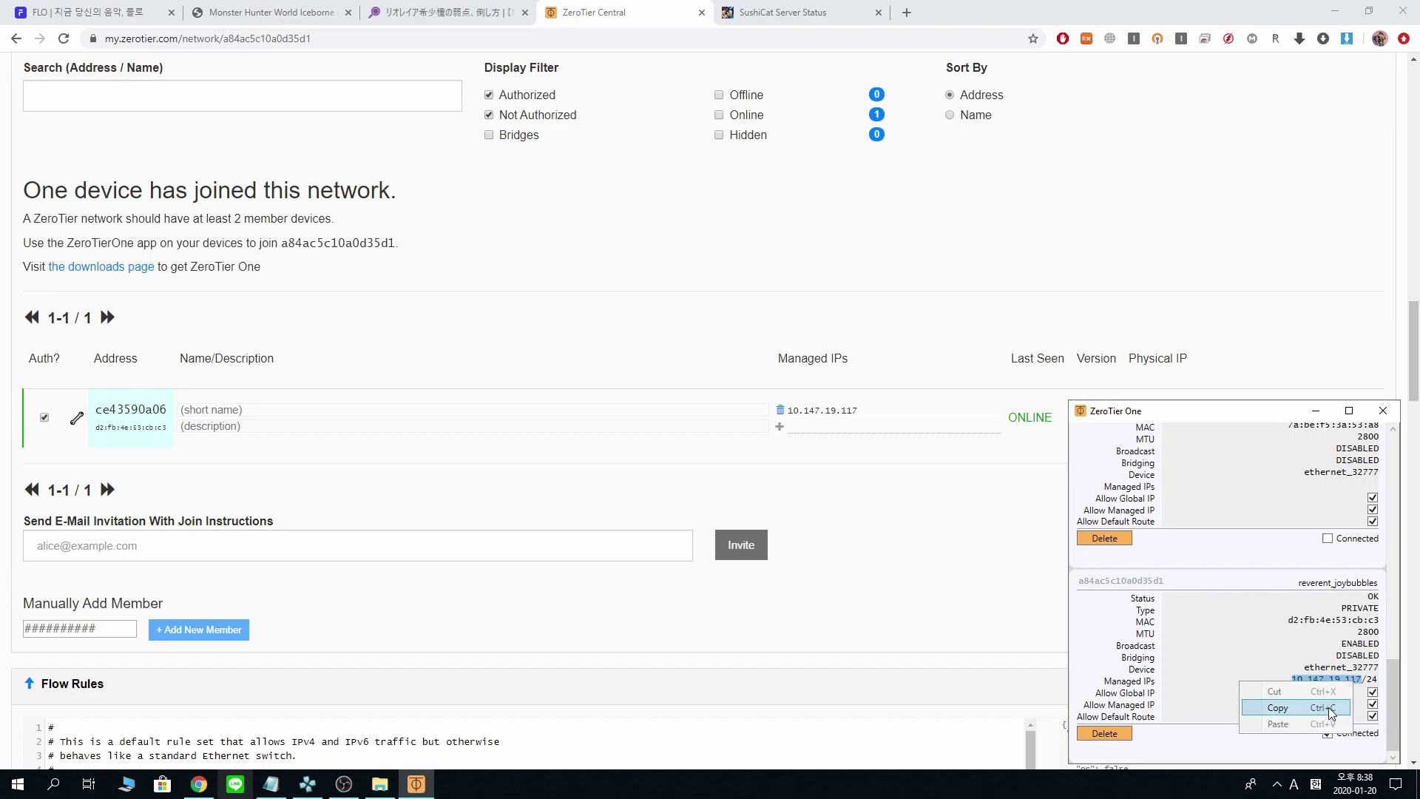
{"action": "left_click", "coordinate": [1329, 707]}
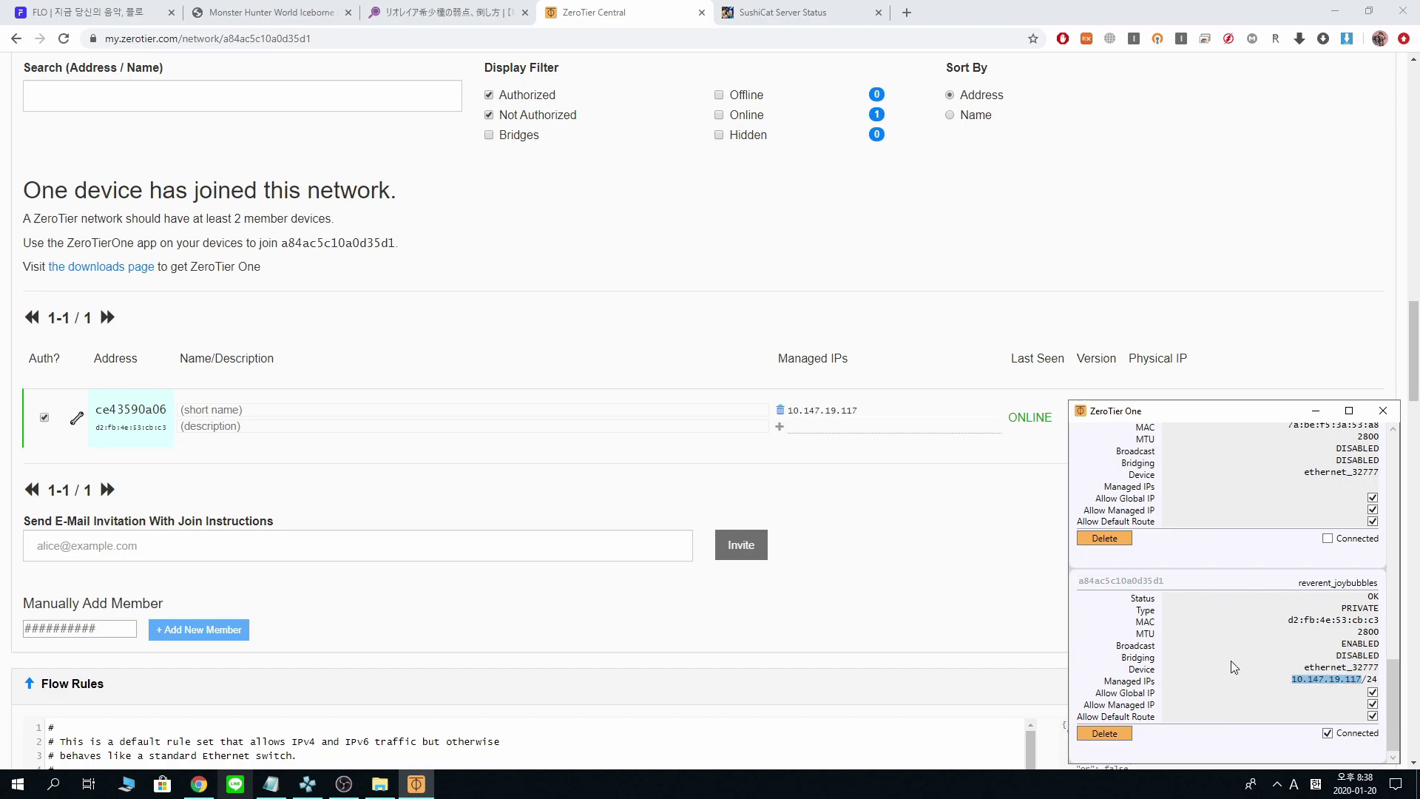
{"action": "left_click", "coordinate": [322, 789]}
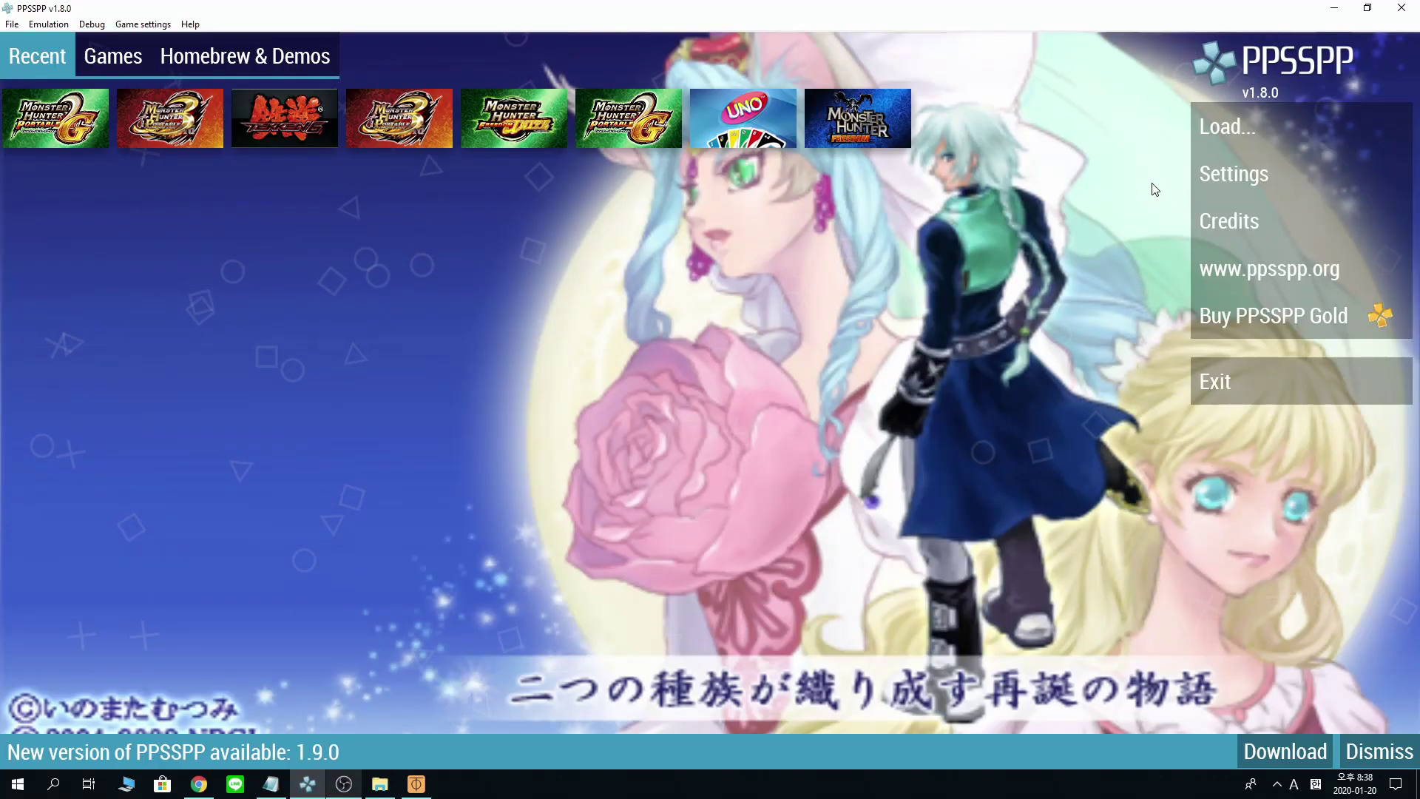
- Set PPSSPP's PRO ad hoc server address to 10.147.19.117 in Networking settings
{"action": "left_click", "coordinate": [1234, 175]}
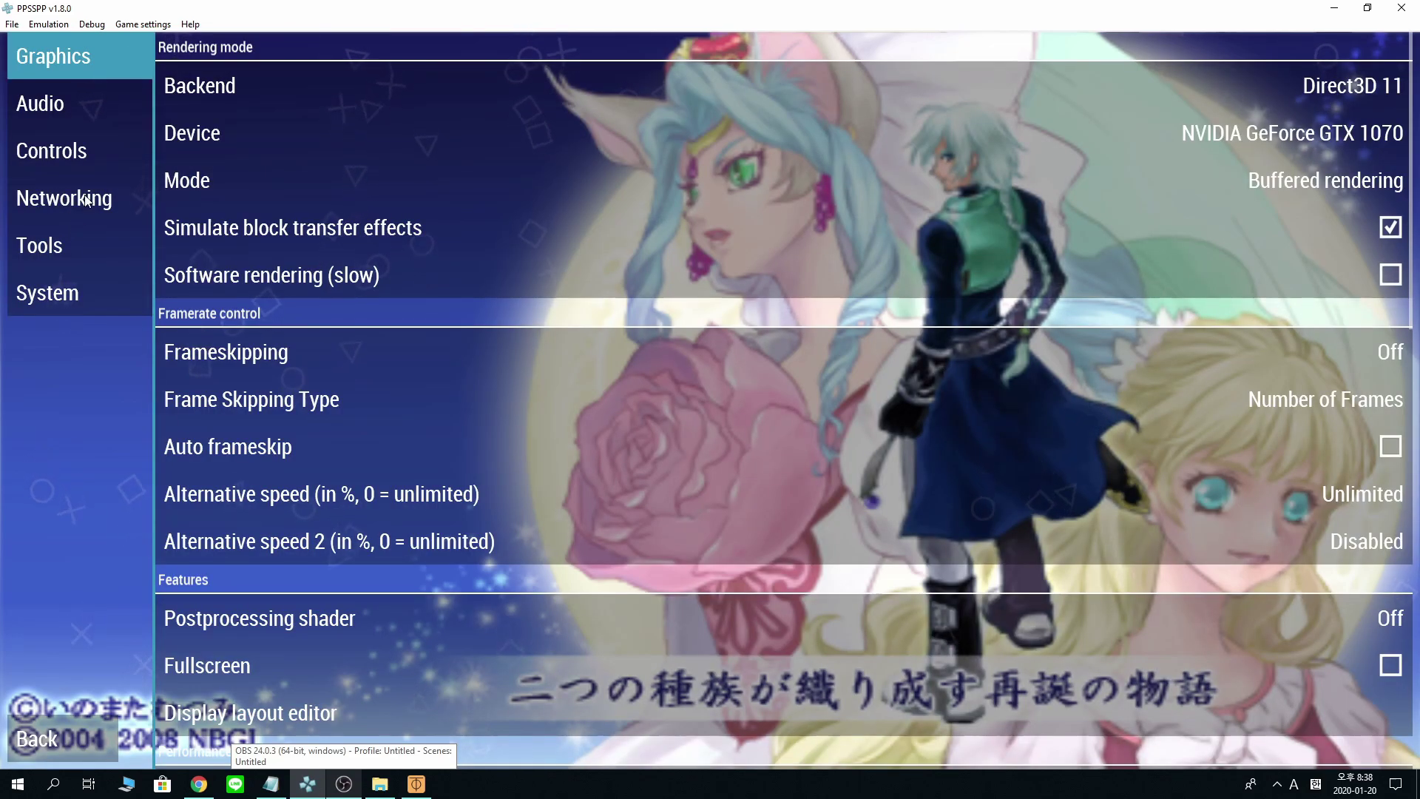
{"action": "left_click", "coordinate": [44, 199]}
{"action": "left_click", "coordinate": [665, 235]}
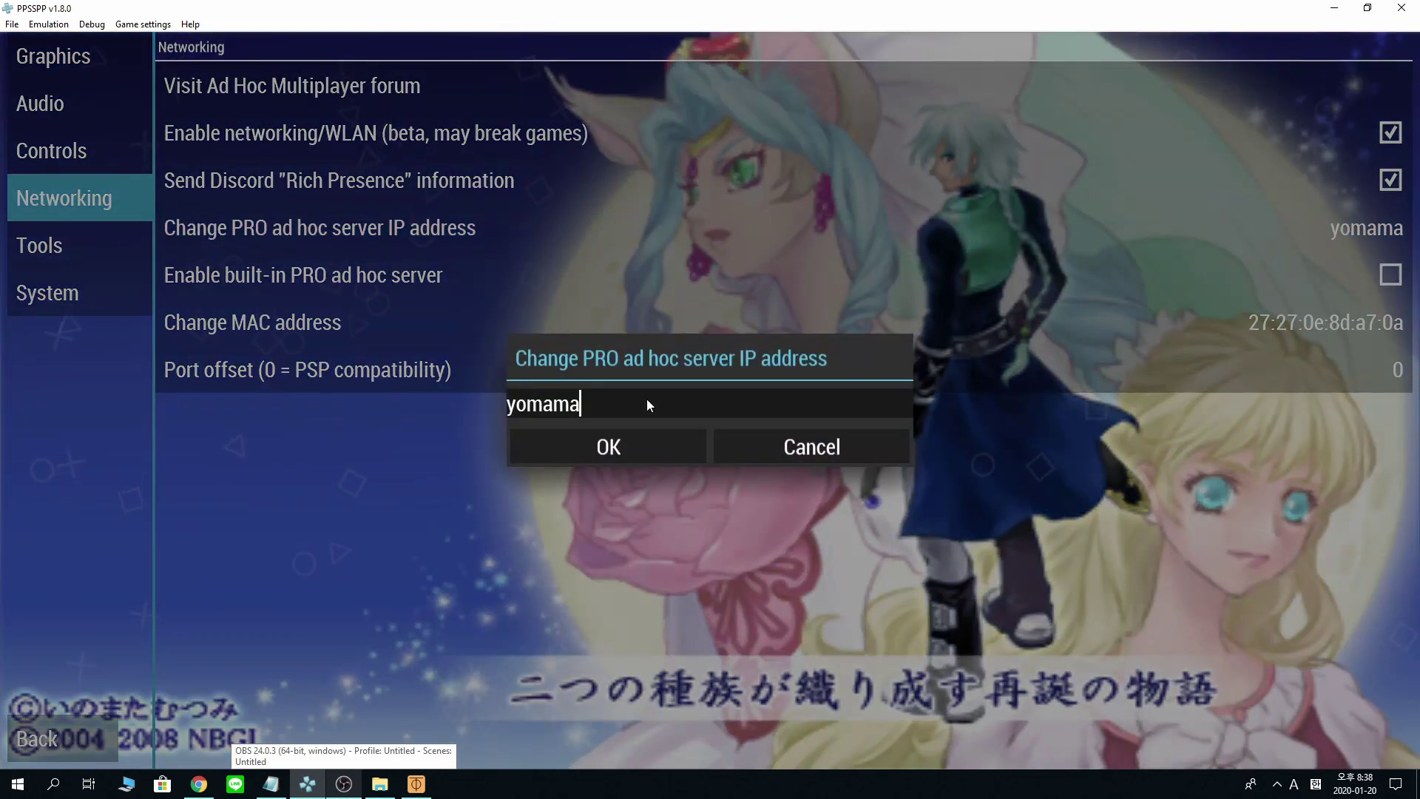
{"action": "key", "text": "BackSpace"}
{"action": "key", "text": "BackSpace"}
{"action": "key", "text": "BackSpace"}
{"action": "key", "text": "BackSpace"}
{"action": "key", "text": "BackSpace"}
{"action": "key", "text": "BackSpace"}
{"action": "type", "text": "10.147.19.117"}
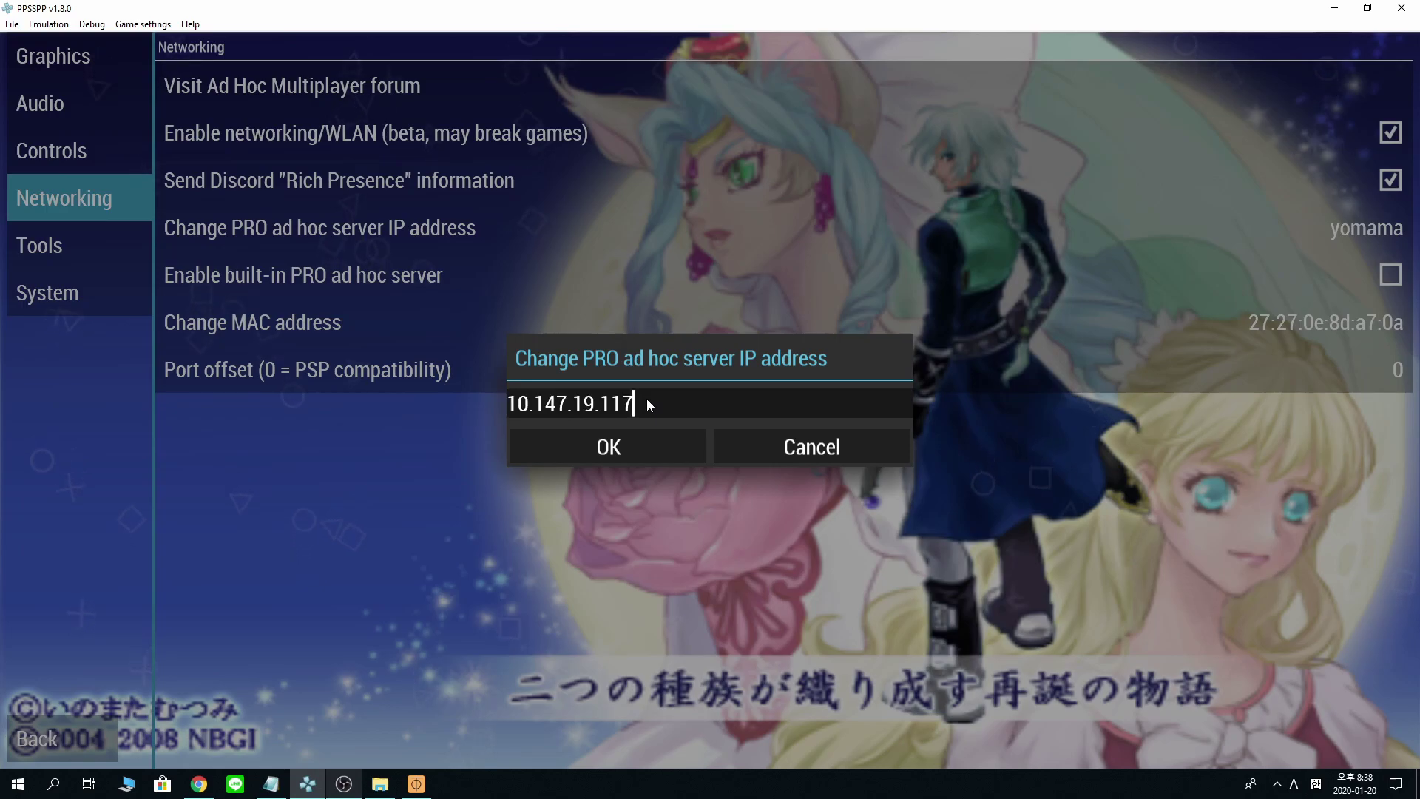
{"action": "left_click", "coordinate": [626, 450]}
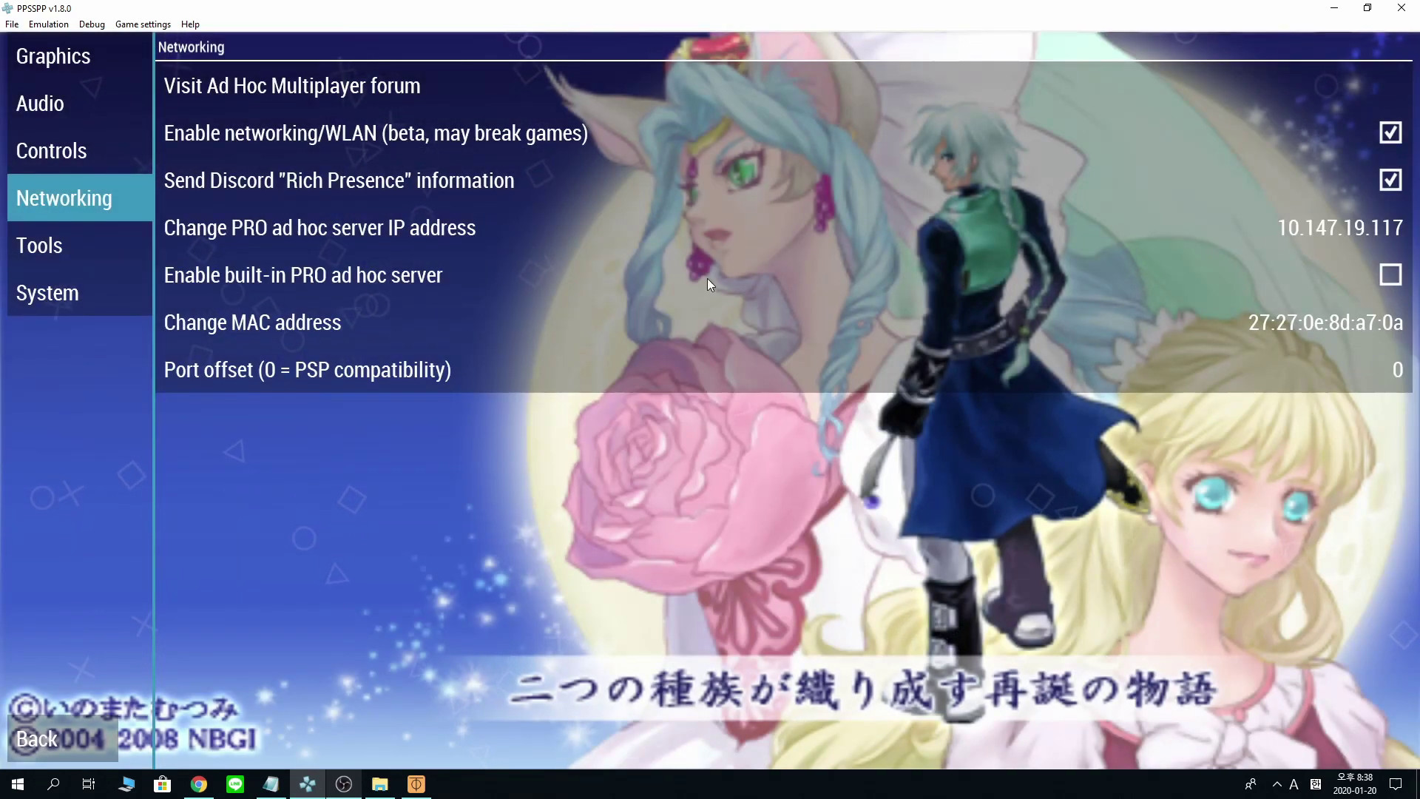
- Enable the built-in PRO ad hoc server and launch Monster Hunter Portable 2nd G
{"action": "left_click", "coordinate": [333, 278]}
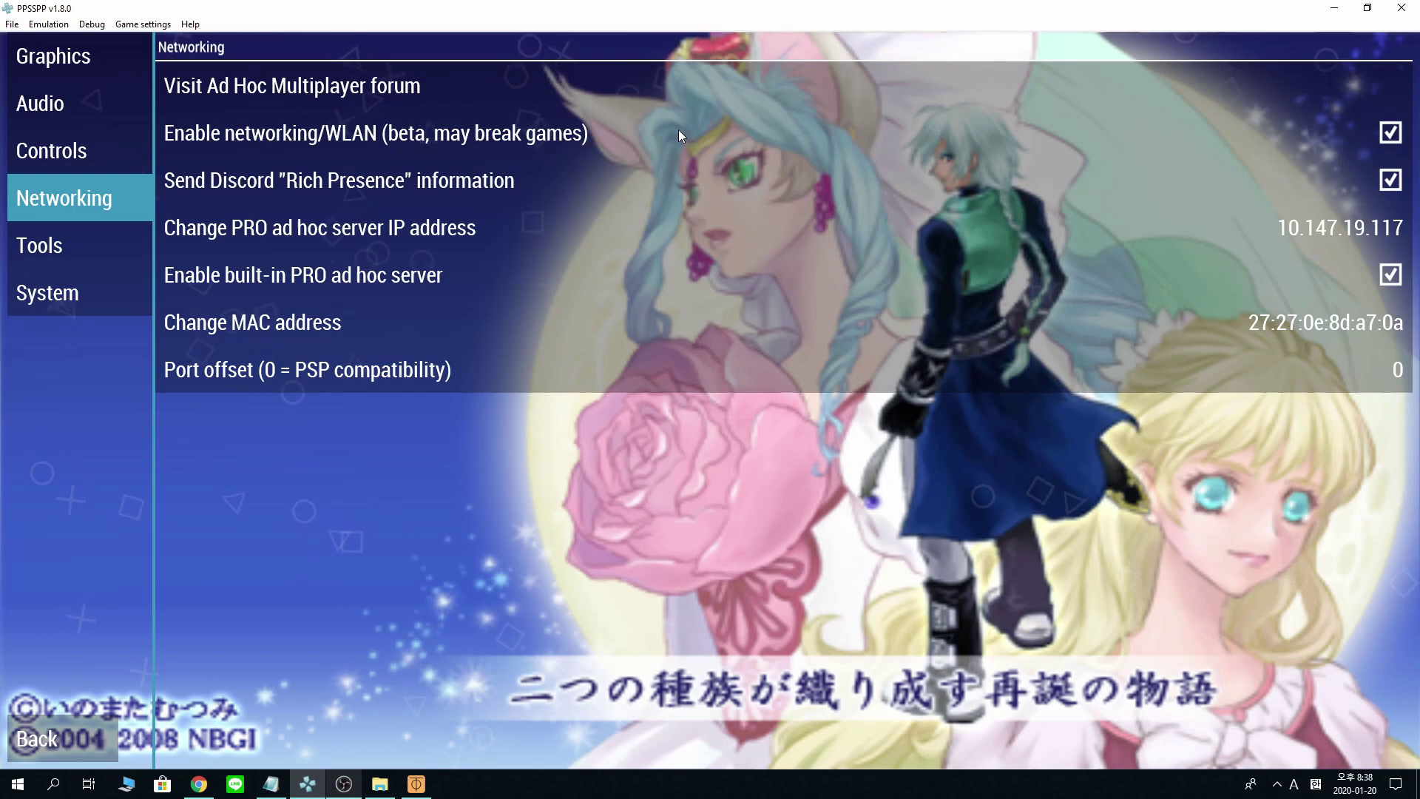
{"action": "left_click", "coordinate": [79, 739]}
{"action": "left_click", "coordinate": [87, 139]}
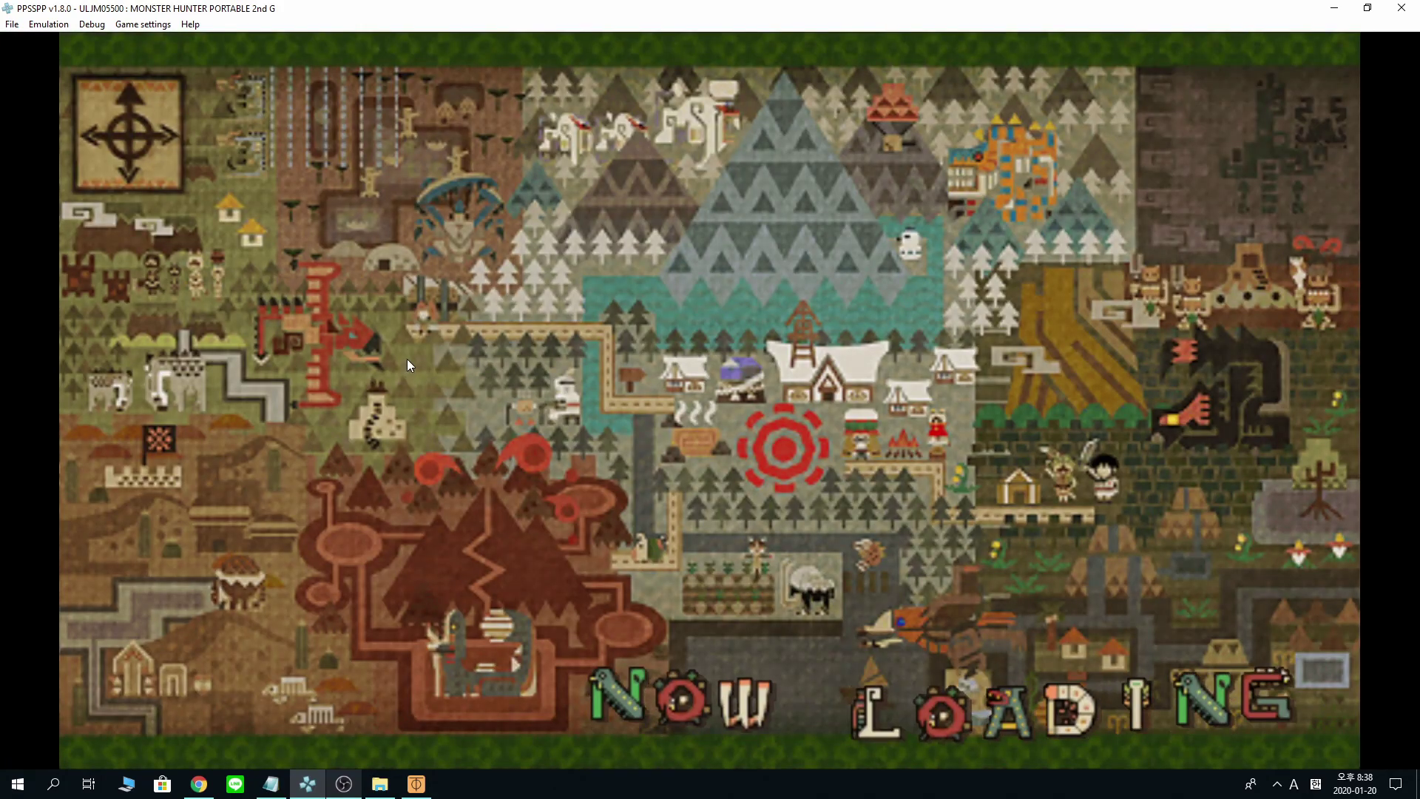
- Load the slot 1 save state from the pause menu to return to the snowy village
{"action": "key", "text": "Escape"}
{"action": "left_click", "coordinate": [210, 108]}
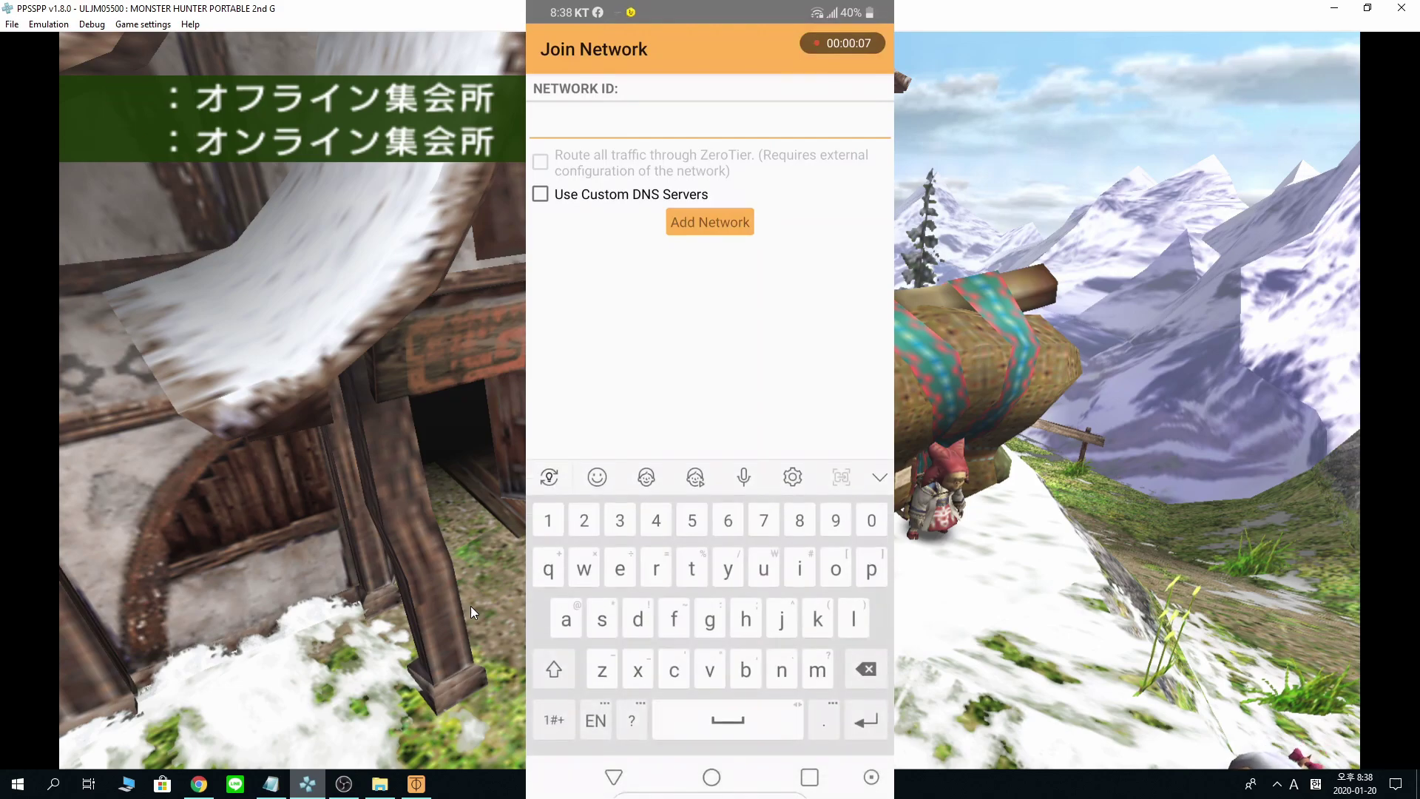
{"action": "left_click", "coordinate": [417, 784]}
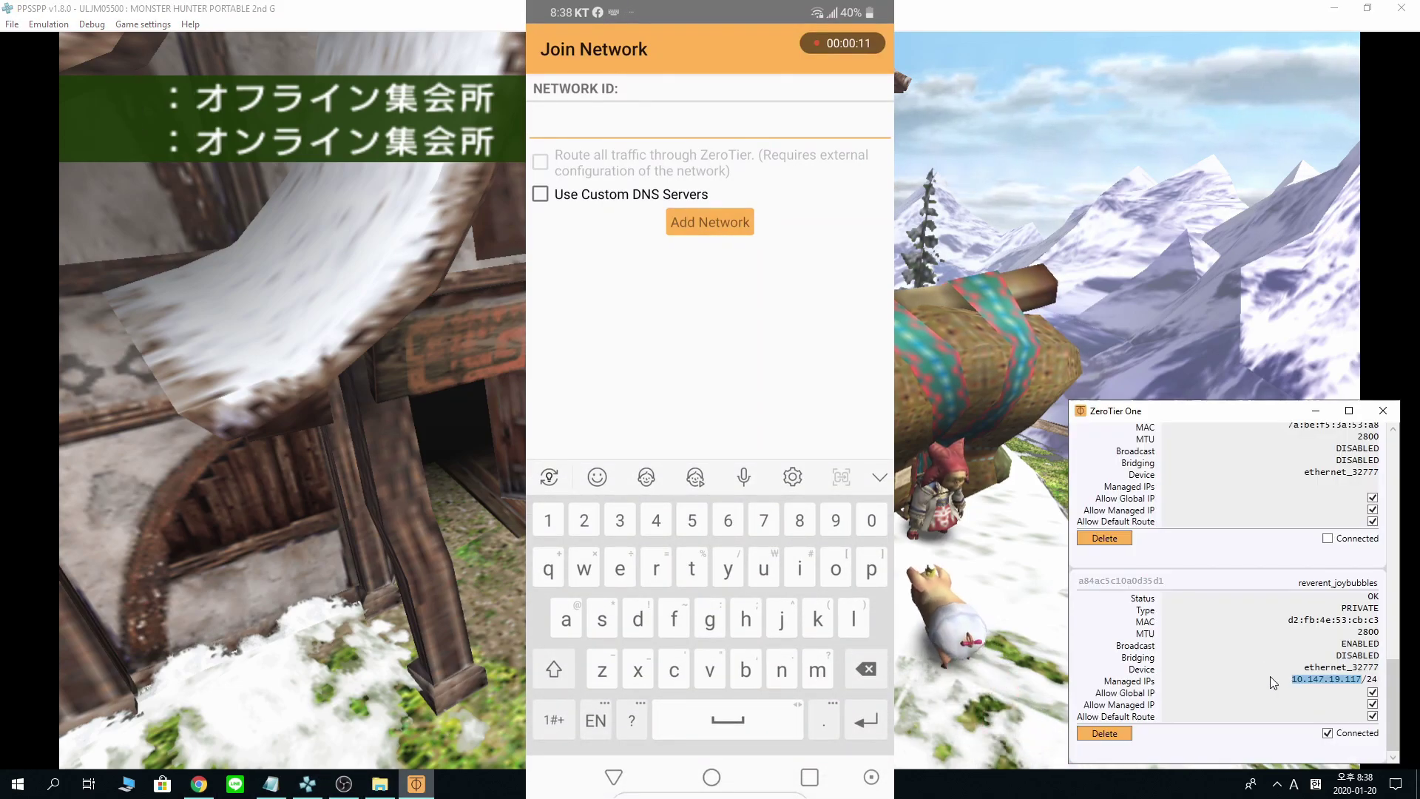
{"action": "left_click", "coordinate": [199, 784]}
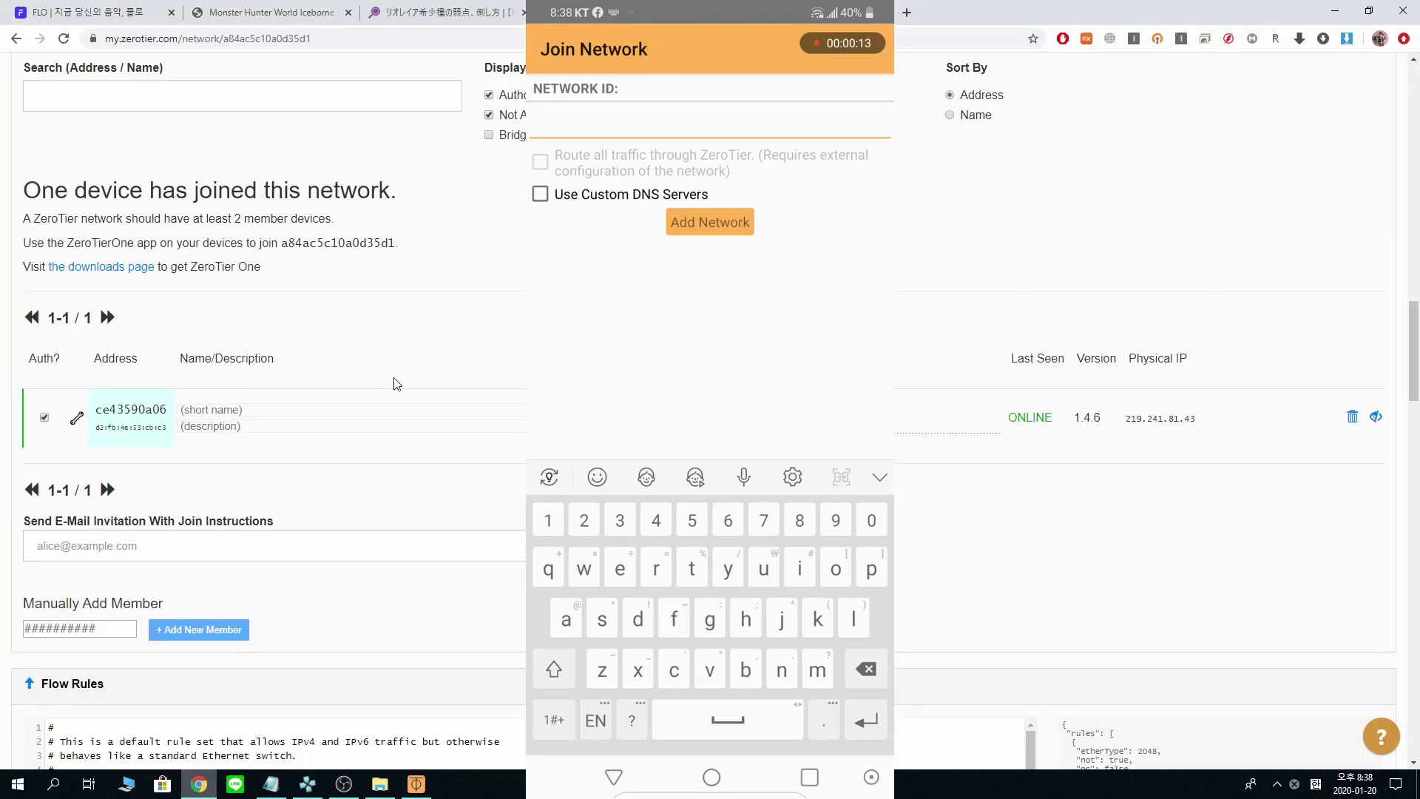
{"action": "scroll", "coordinate": [511, 505], "scroll_direction": "up", "scroll_amount": 3}
{"action": "scroll", "coordinate": [510, 504], "scroll_direction": "up", "scroll_amount": 10}
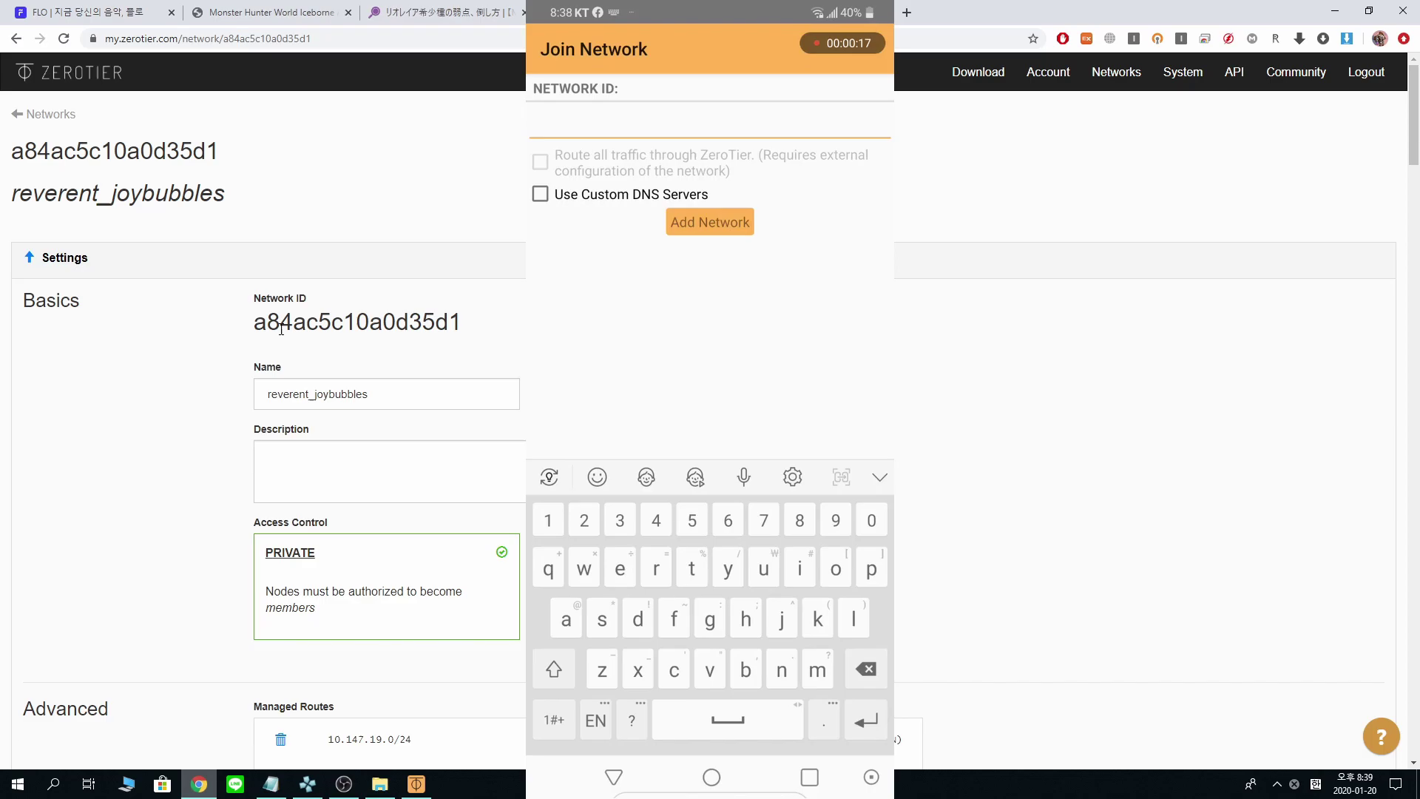
{"action": "type", "text": "a82"}
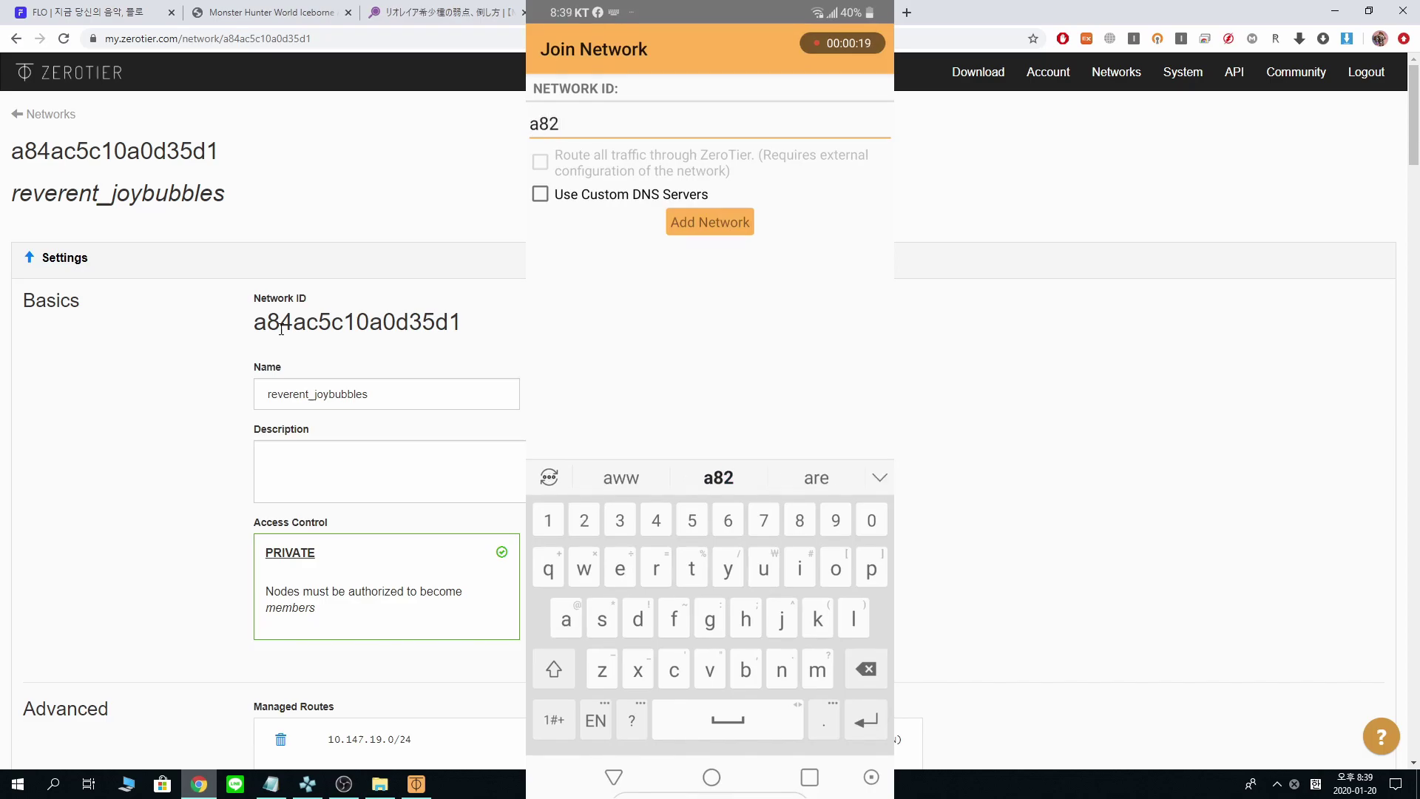
{"action": "key", "text": "BackSpace"}
{"action": "type", "text": "4ac5"}
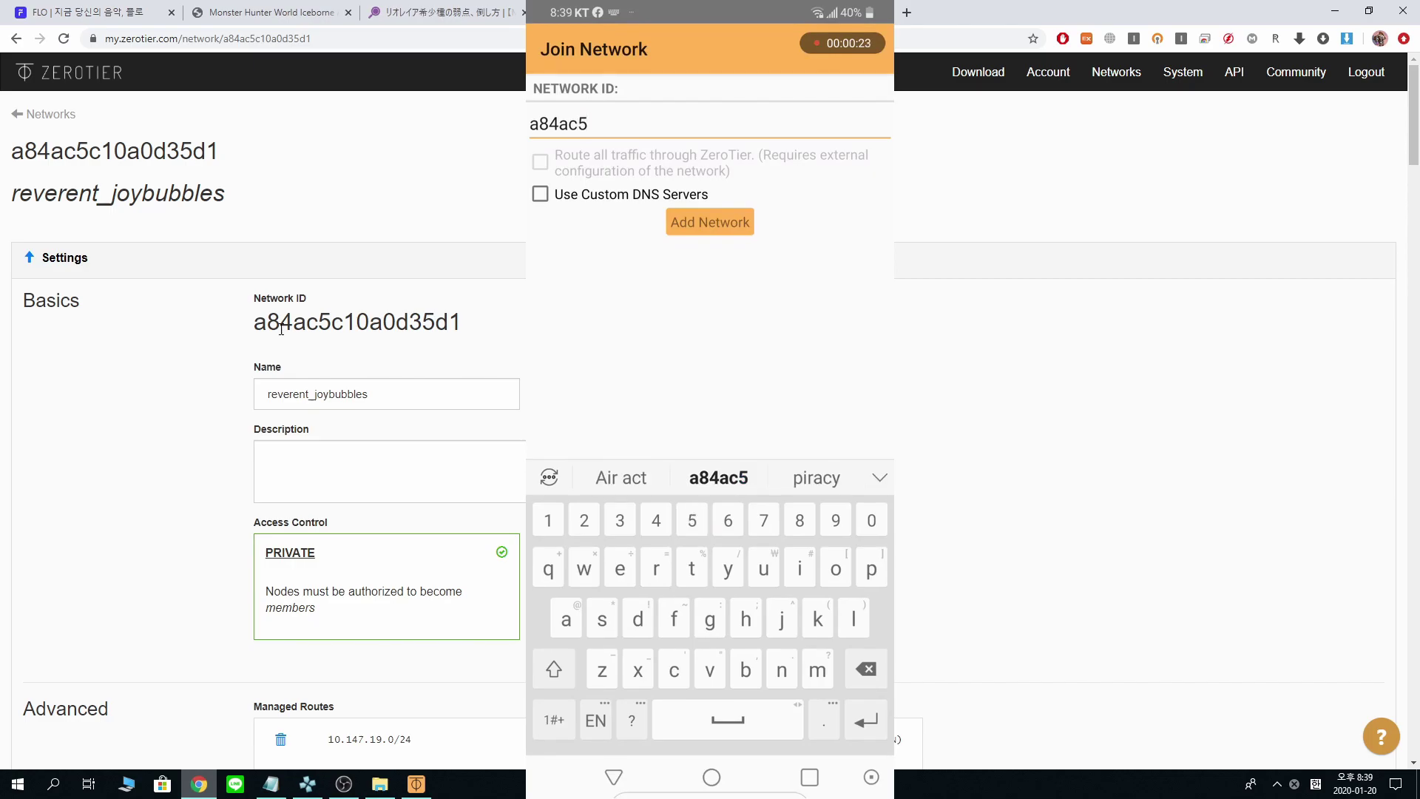
{"action": "type", "text": "c10"}
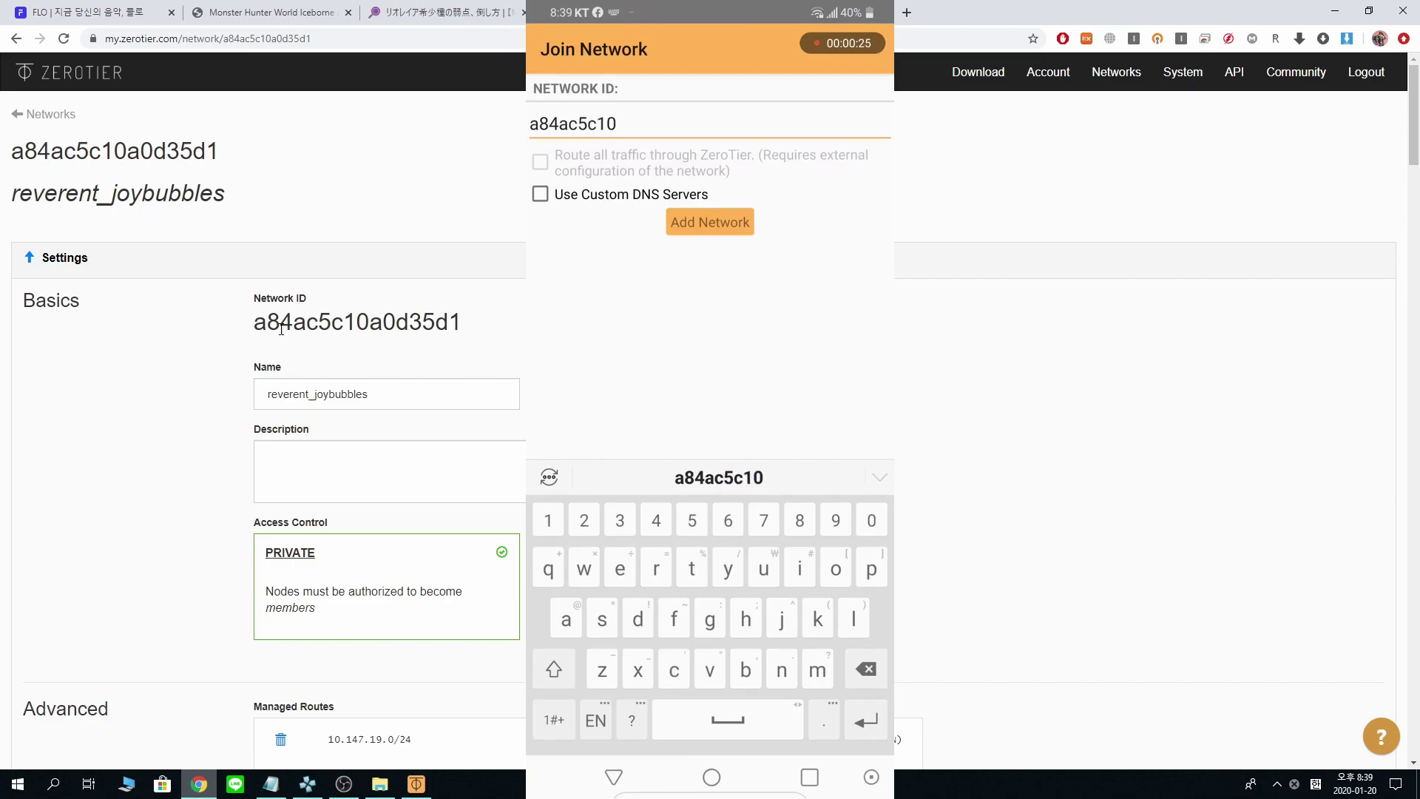
{"action": "type", "text": "a0"}
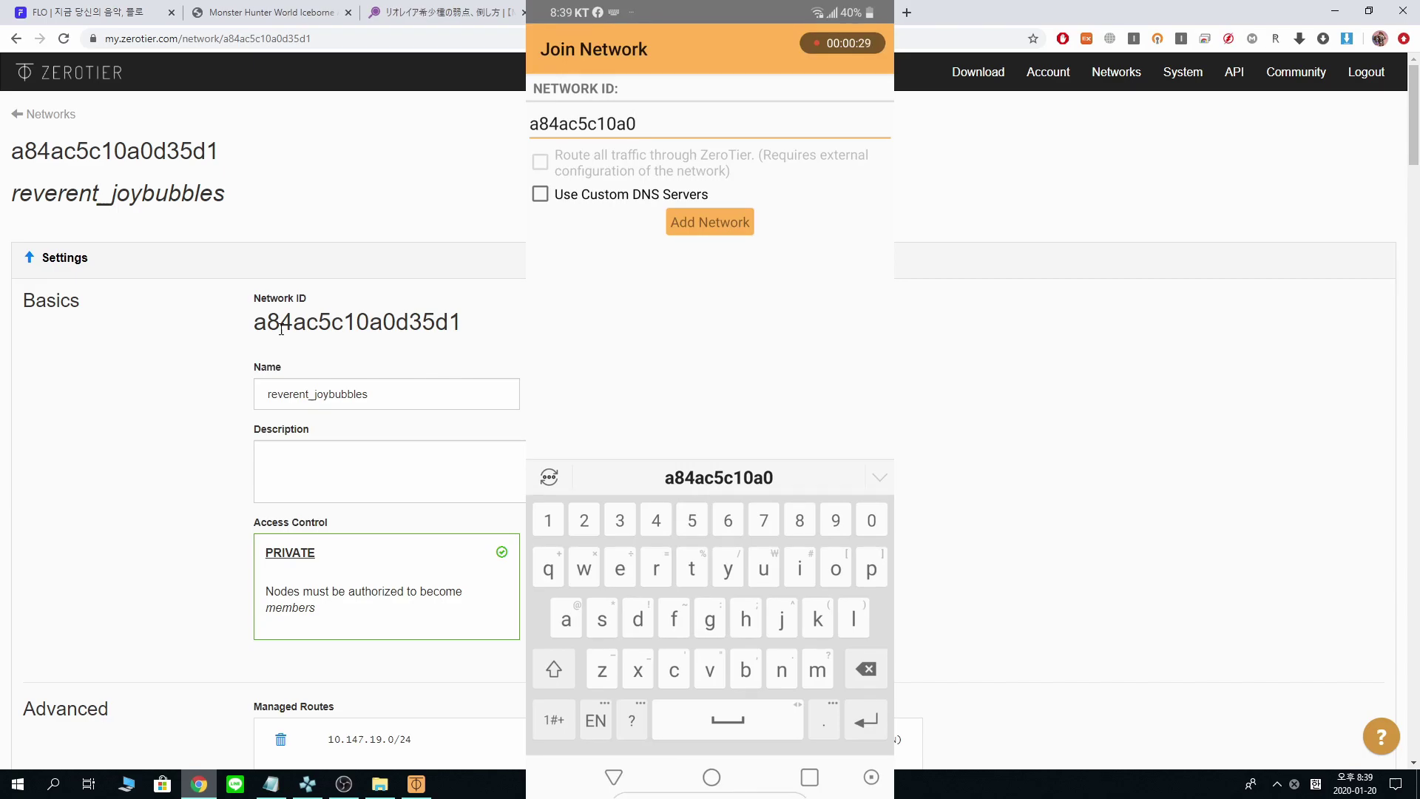
{"action": "type", "text": "d35"}
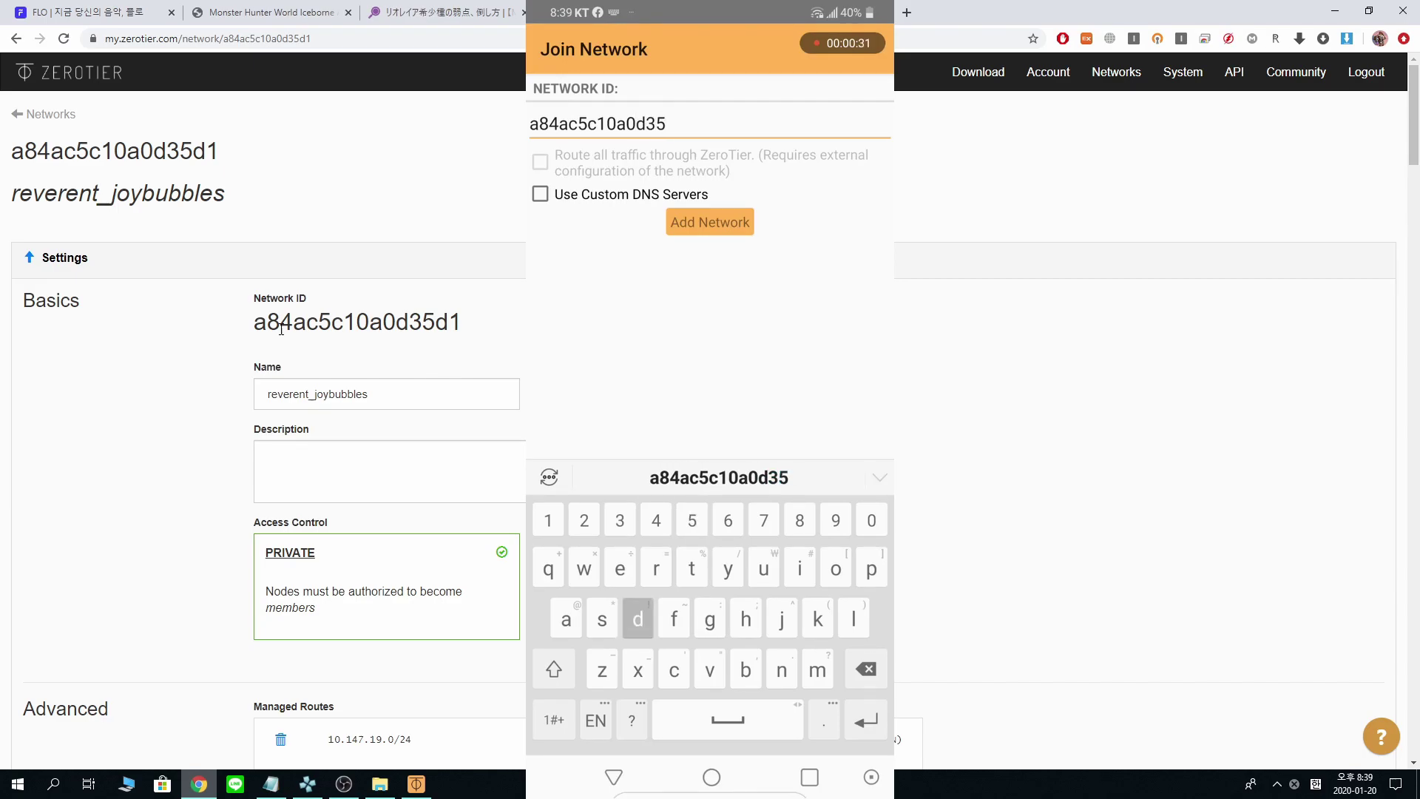
{"action": "type", "text": "d1"}
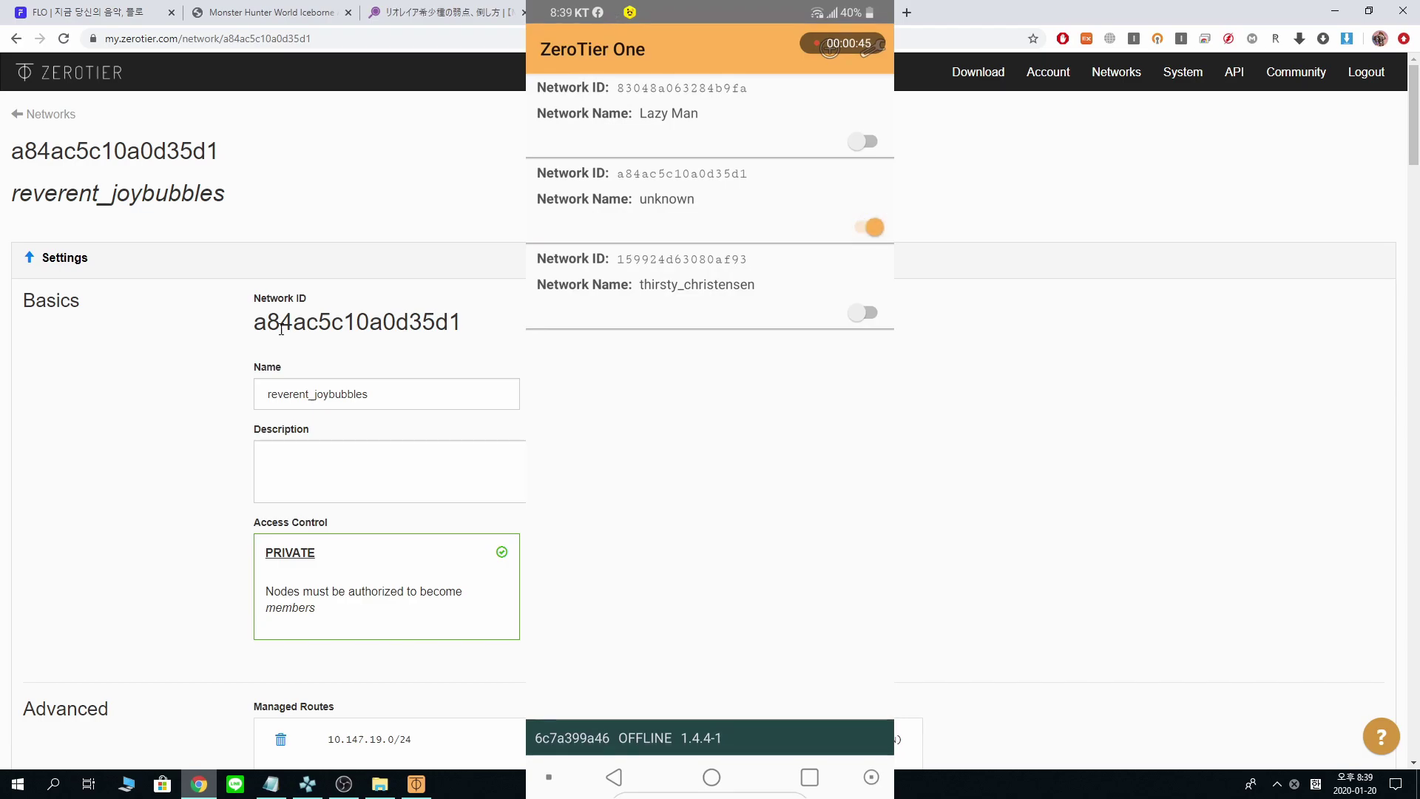
- Tick Auth? for the newly joined phone in ZeroTier Central's Members list
{"action": "scroll", "coordinate": [200, 485], "scroll_direction": "down", "scroll_amount": 15}
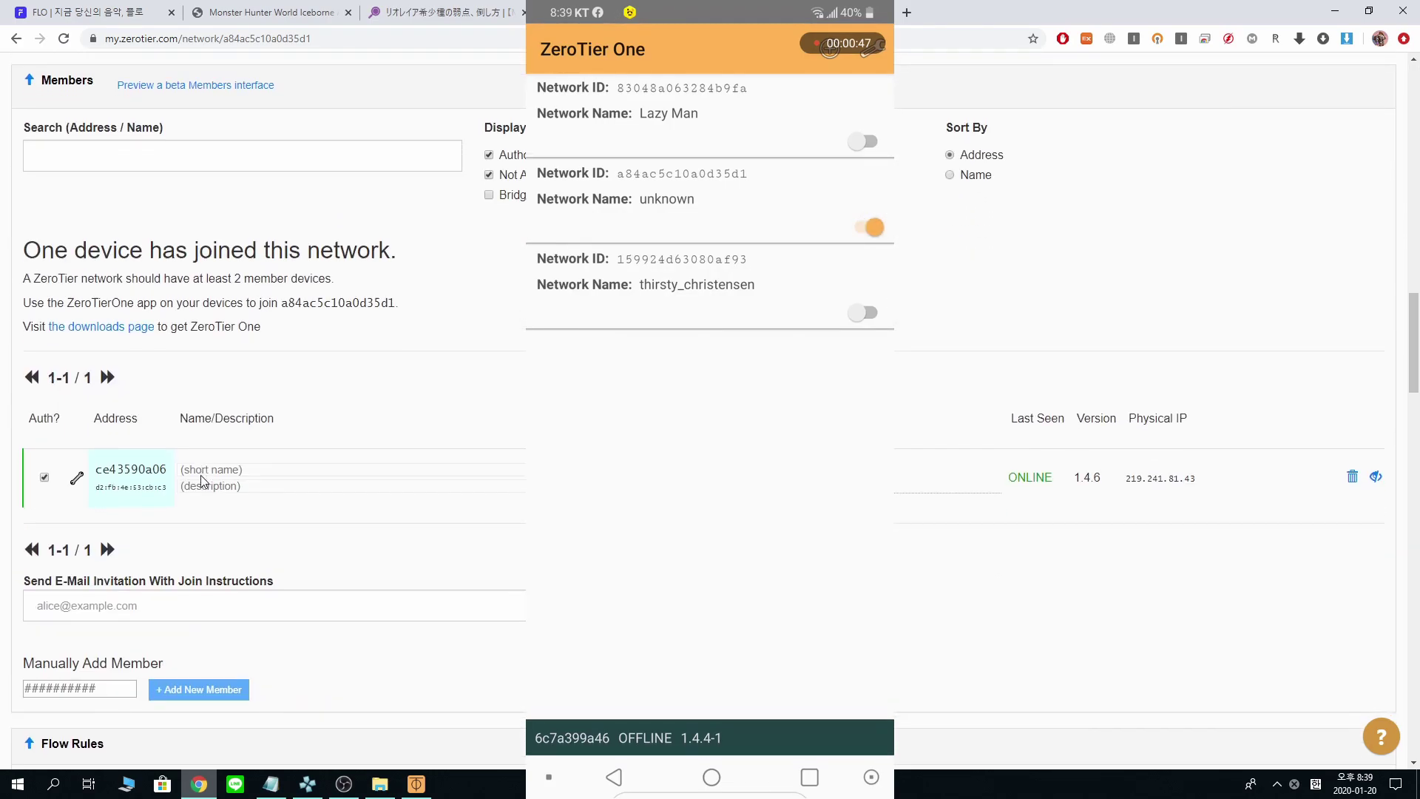
{"action": "scroll", "coordinate": [200, 480], "scroll_direction": "up", "scroll_amount": 3}
{"action": "scroll", "coordinate": [189, 451], "scroll_direction": "down", "scroll_amount": 5}
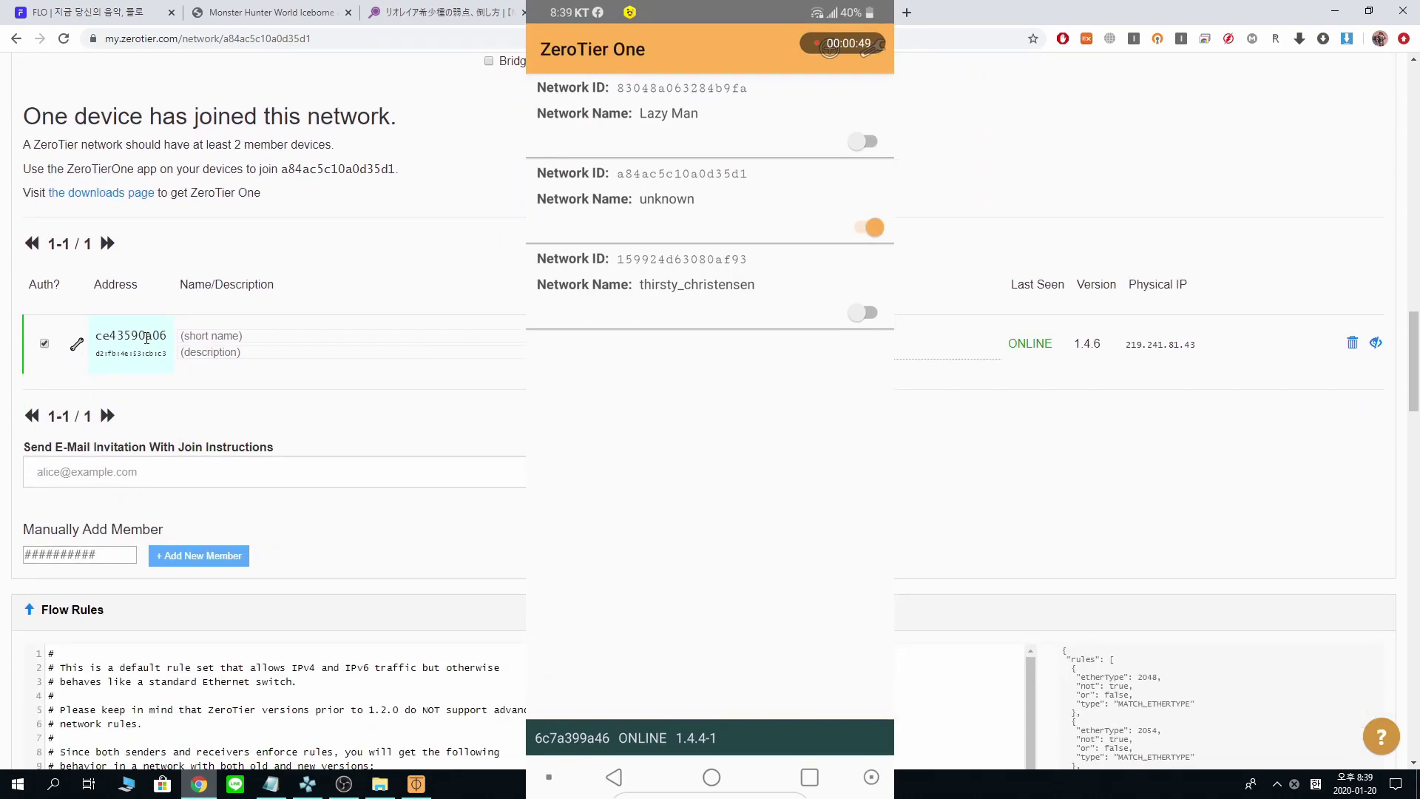
{"action": "scroll", "coordinate": [79, 362], "scroll_direction": "up", "scroll_amount": 3}
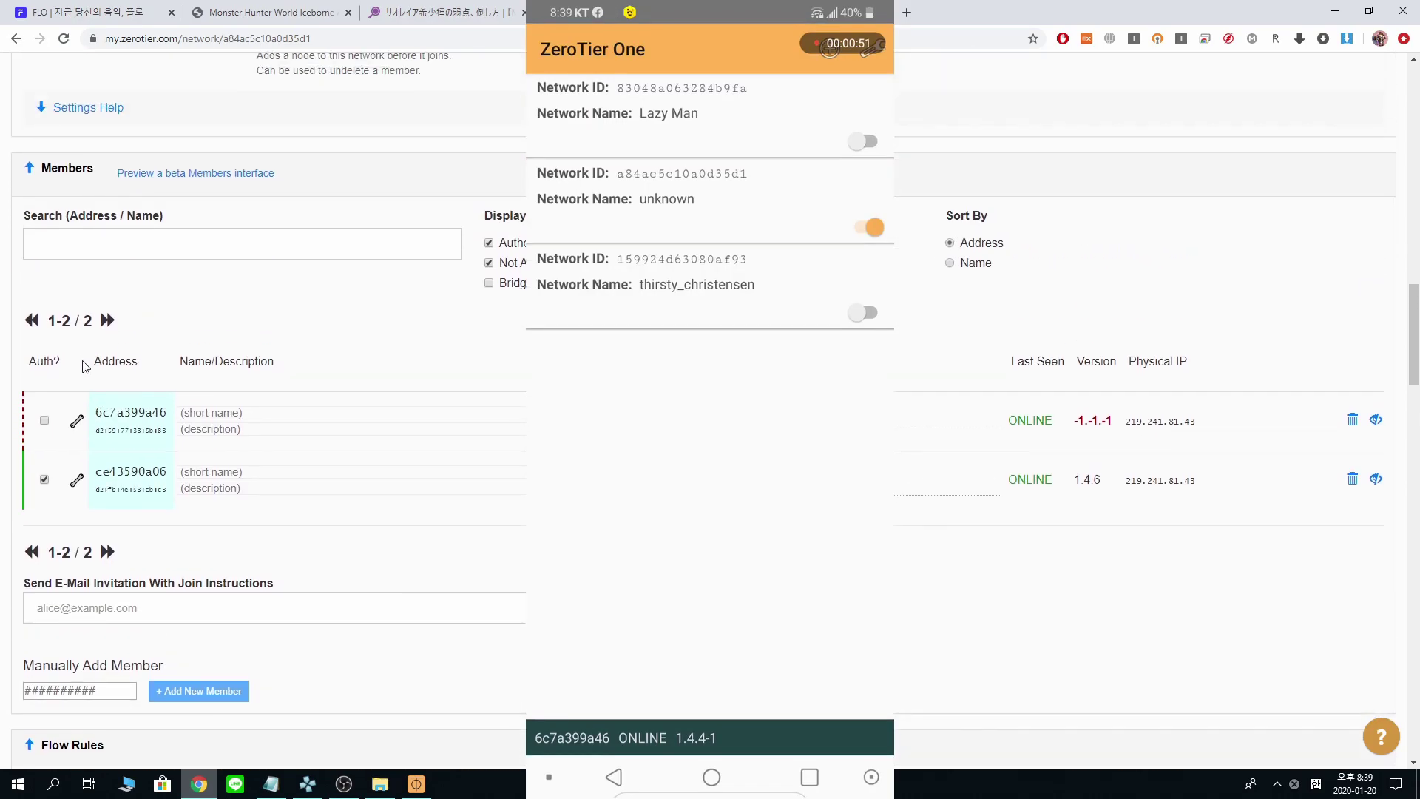
{"action": "left_click", "coordinate": [44, 421]}
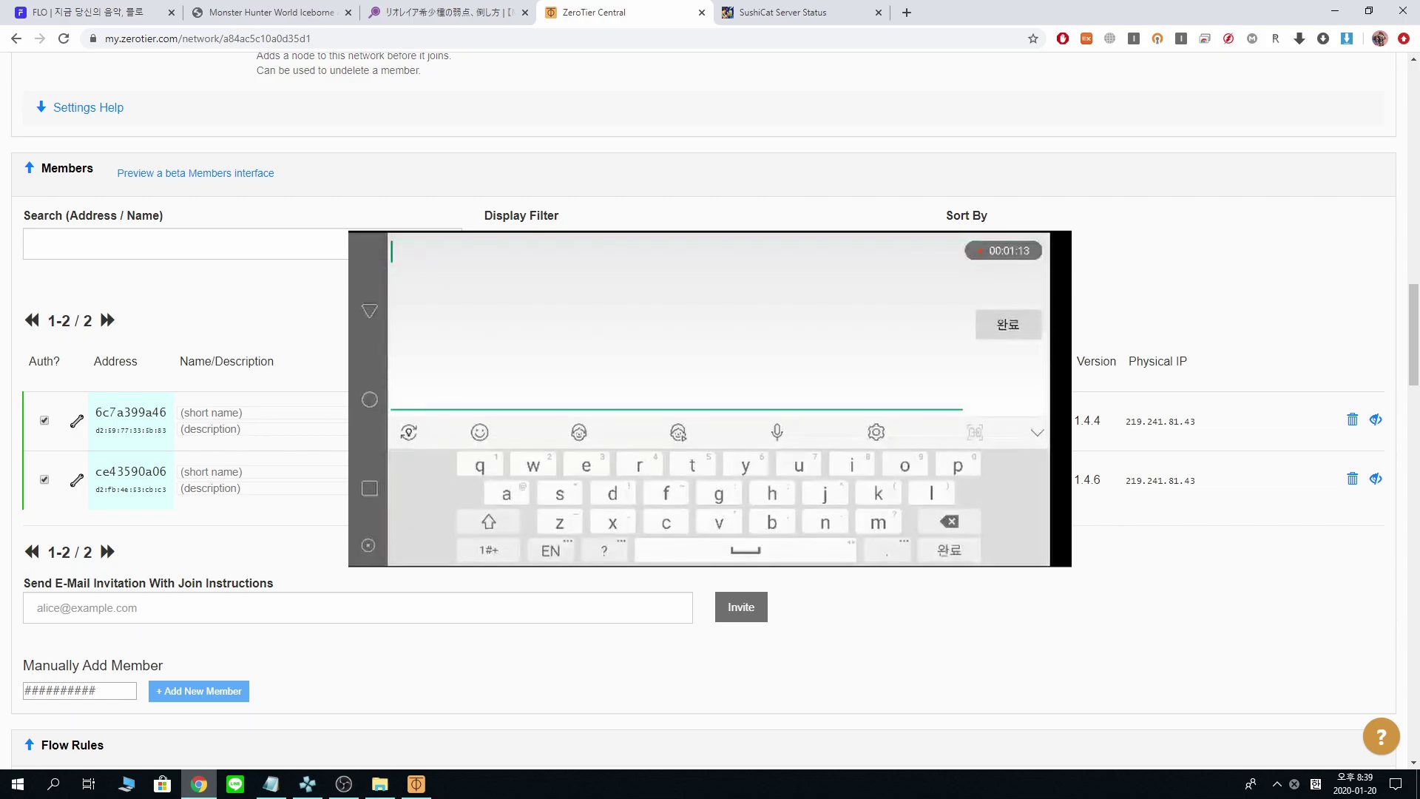
- Open Show Networks from the ZeroTier tray icon to check the network IP
{"action": "left_click", "coordinate": [1277, 785]}
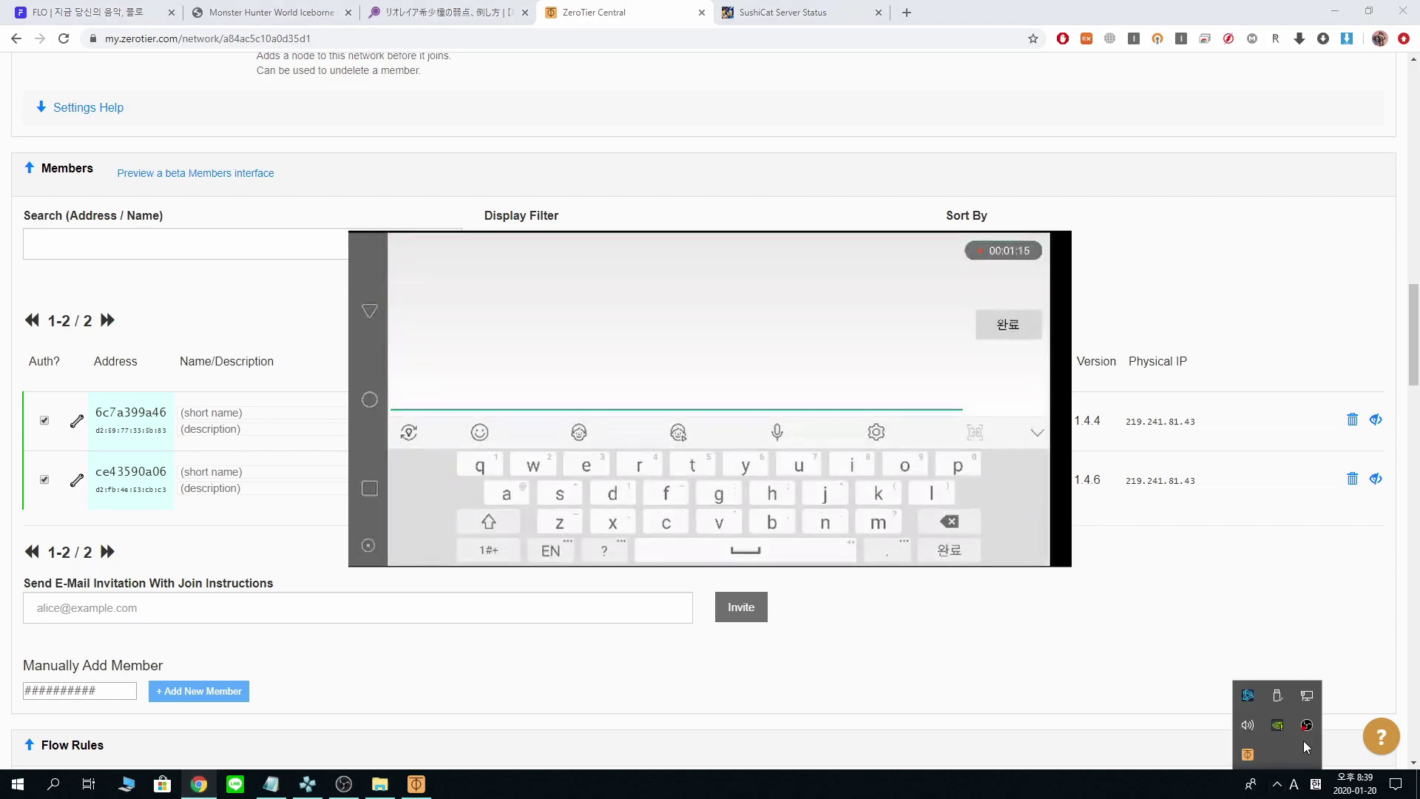
{"action": "right_click", "coordinate": [1243, 751]}
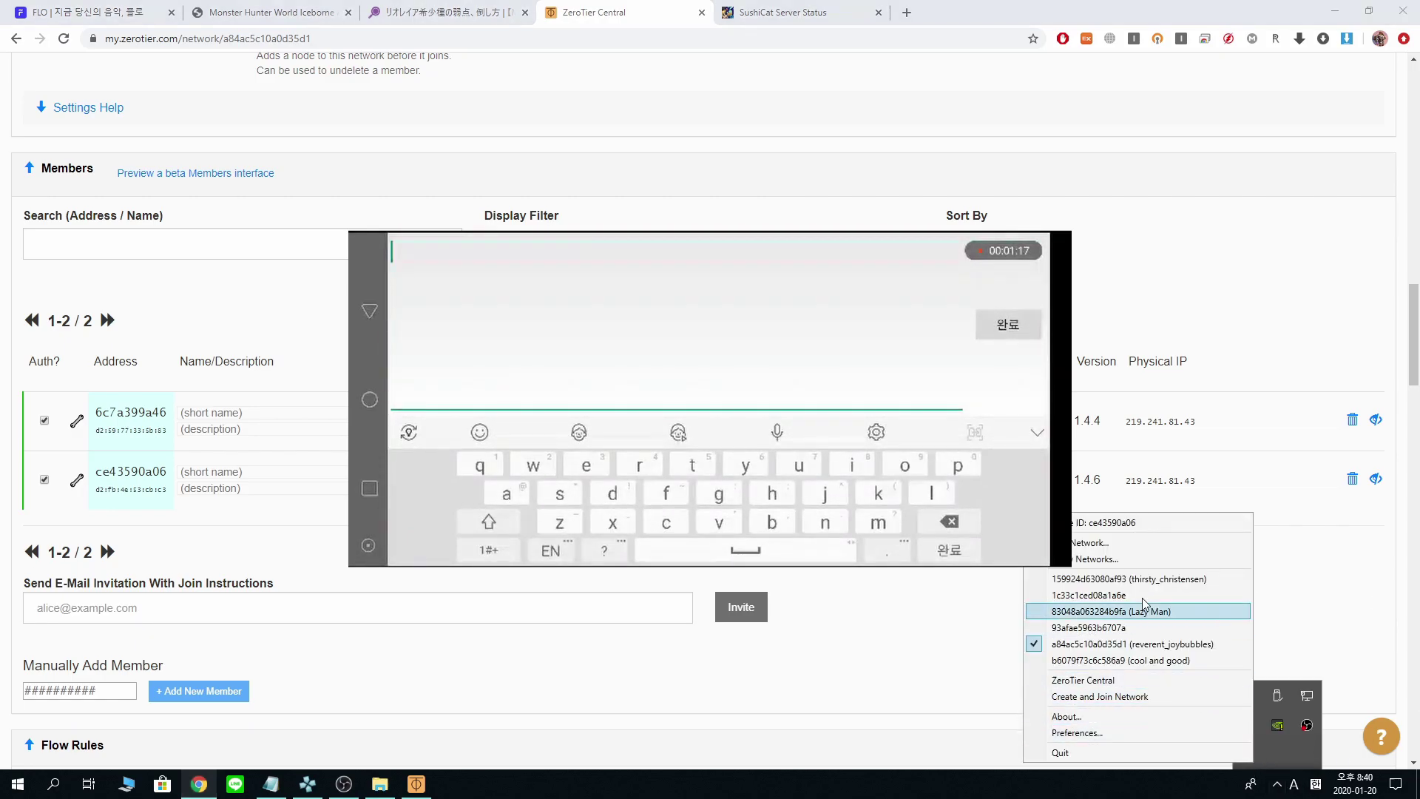
{"action": "left_click", "coordinate": [1140, 559]}
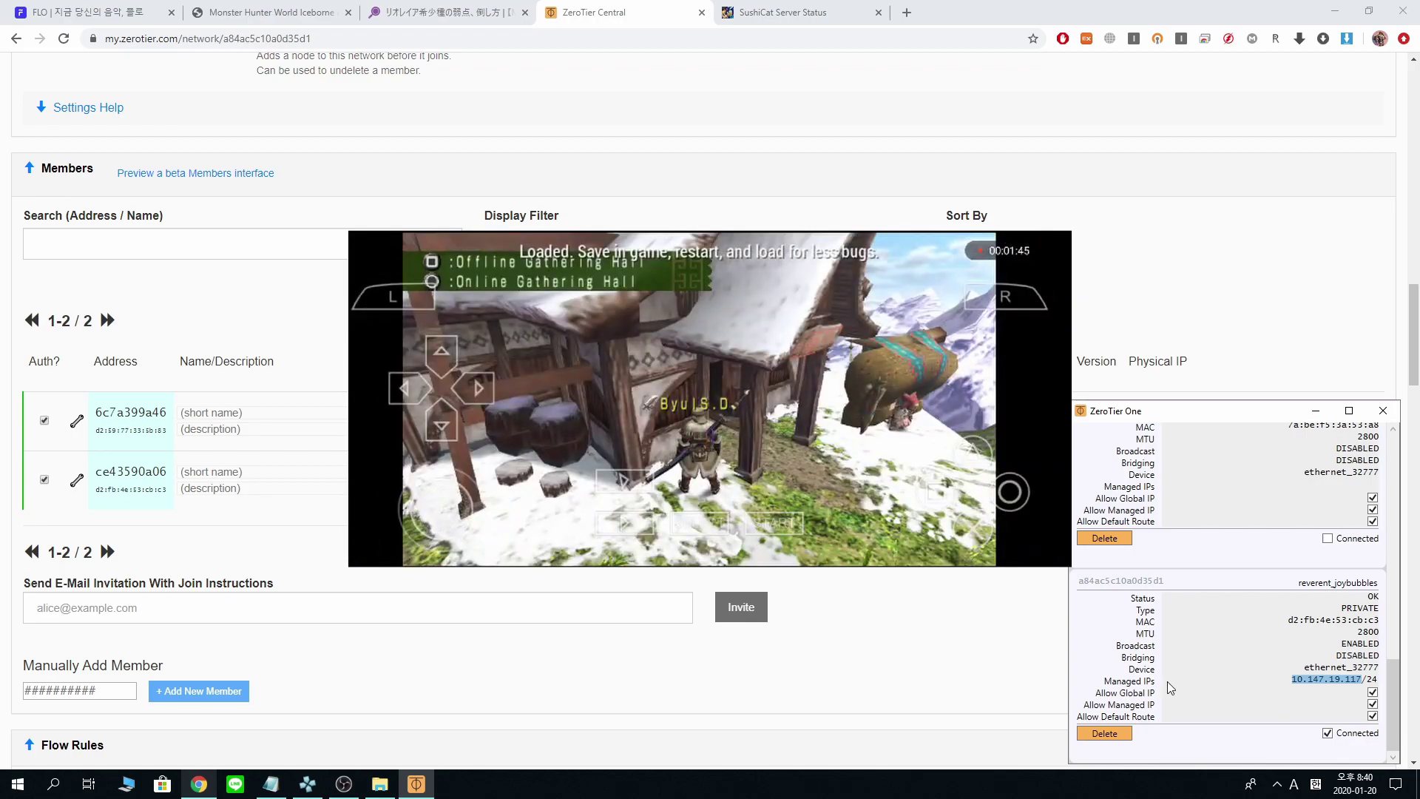
- Put the PC game in fullscreen and enter the first online gathering hall, 集会所01
{"action": "left_click", "coordinate": [296, 789]}
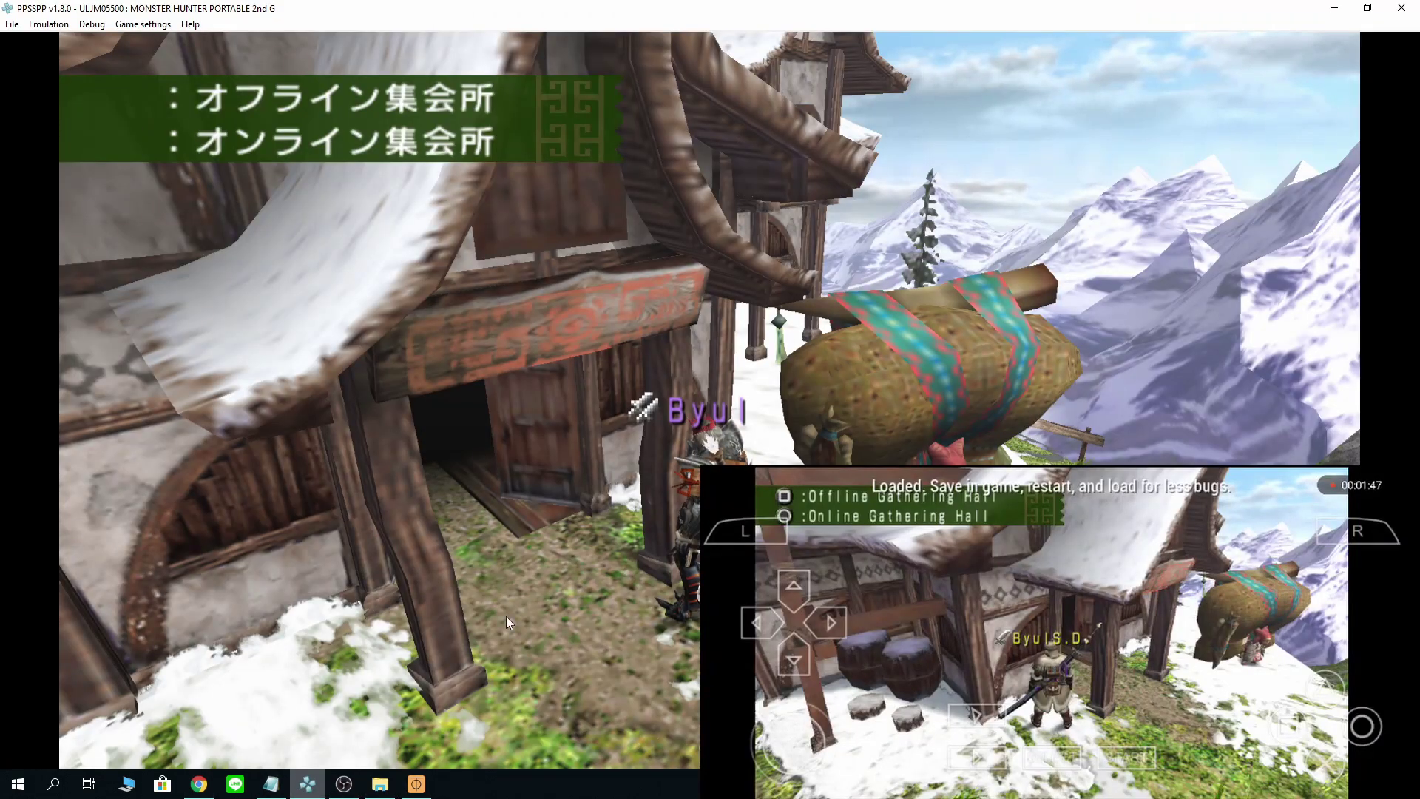
{"action": "double_click", "coordinate": [588, 577]}
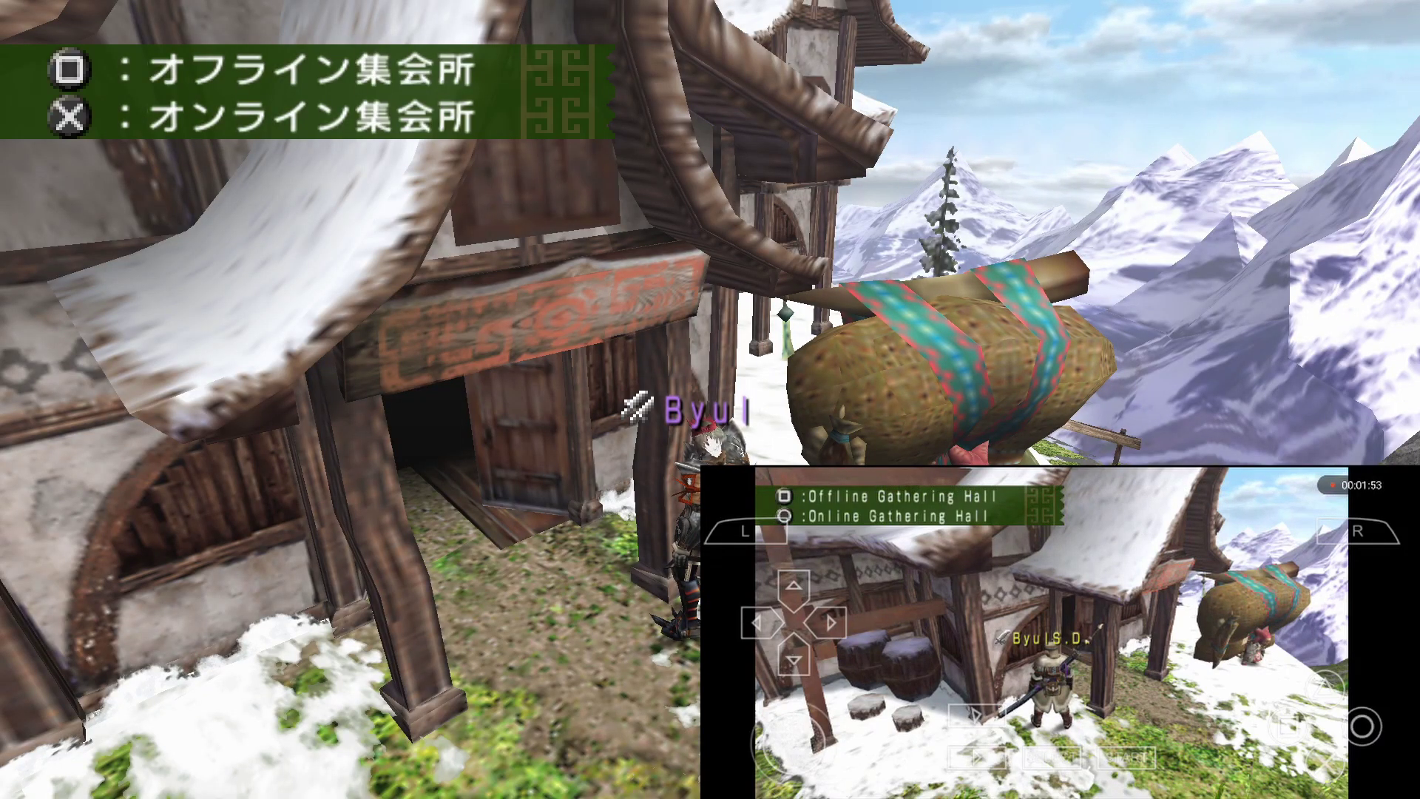
{"action": "key", "text": "z"}
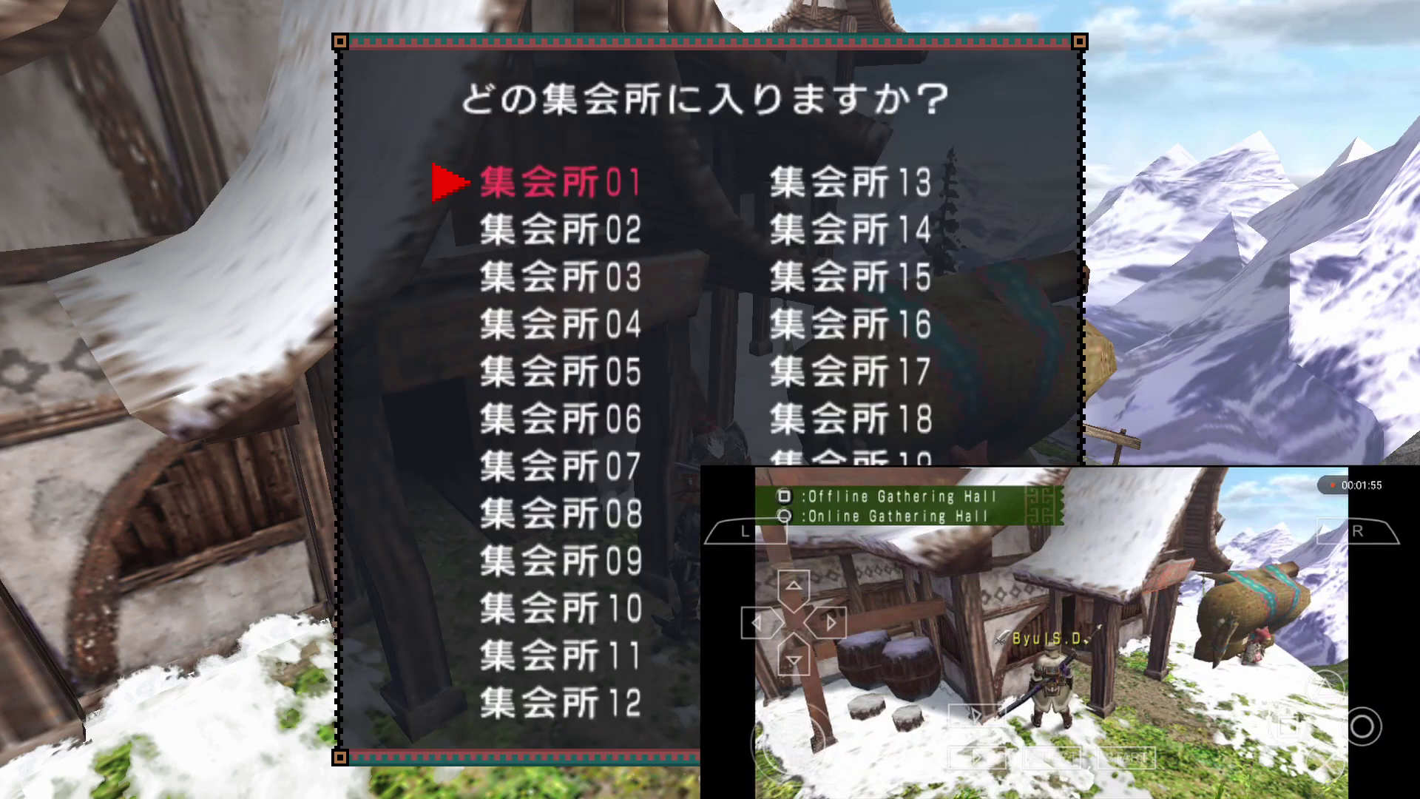
{"action": "key", "text": "z"}
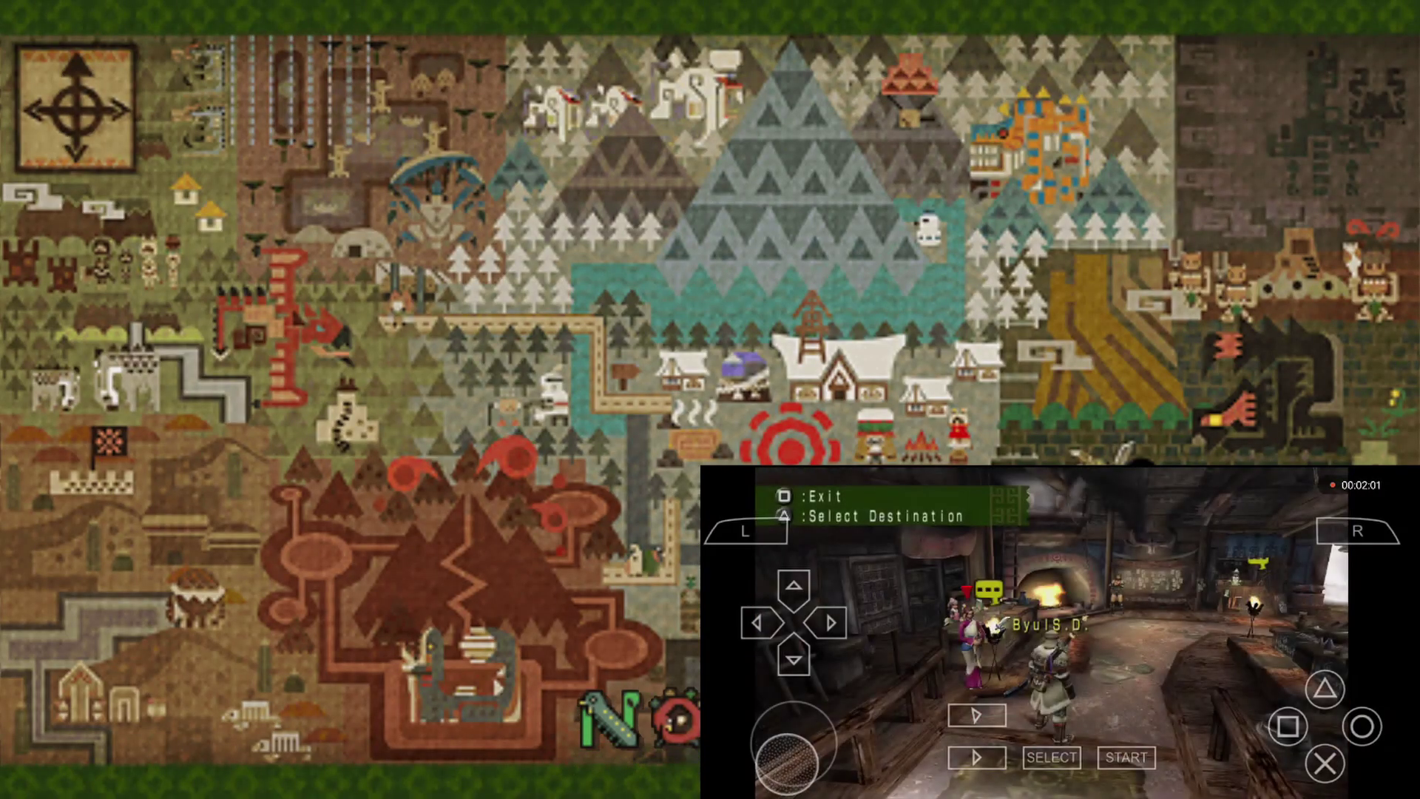
- Press A in the gathering hall to begin meeting up with the phone player
{"action": "key", "text": "a"}
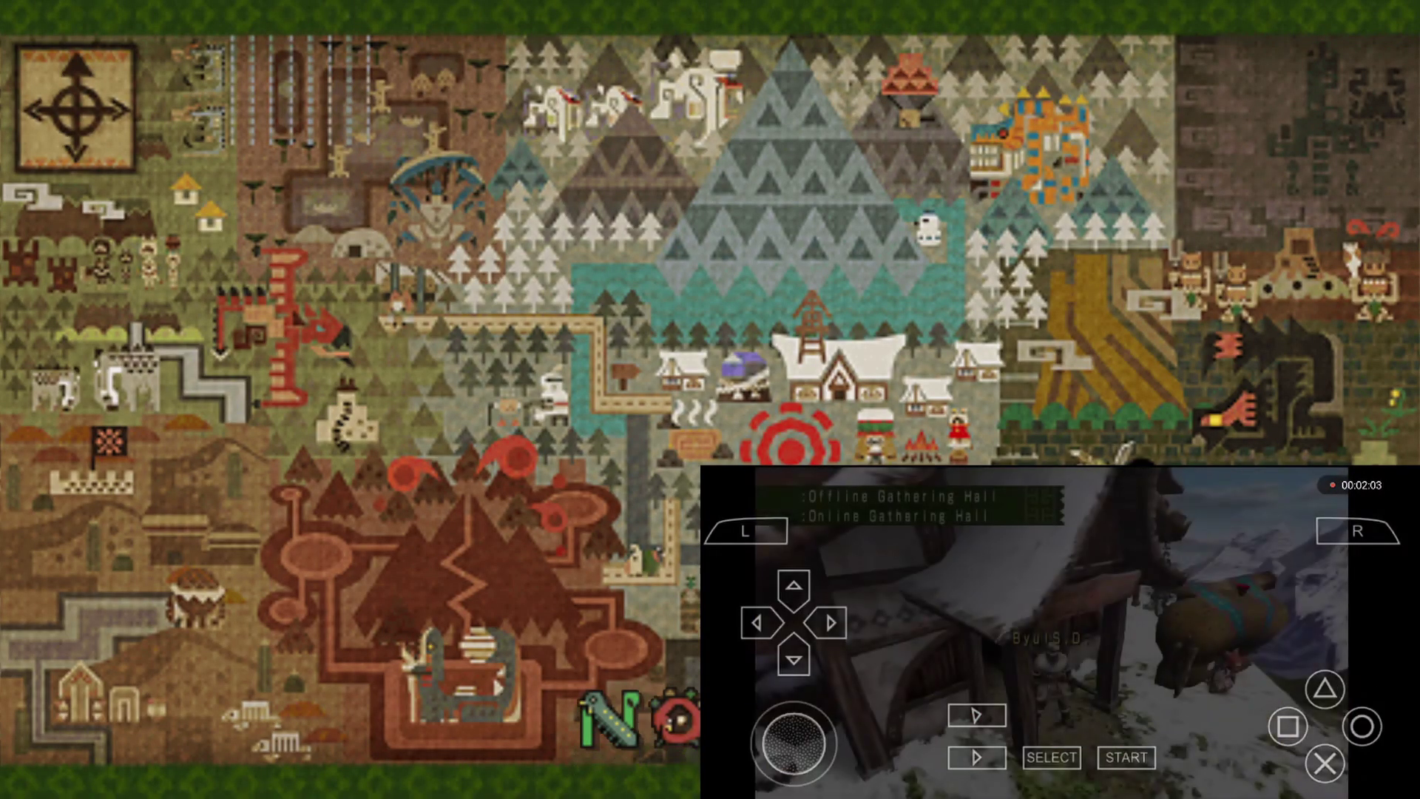